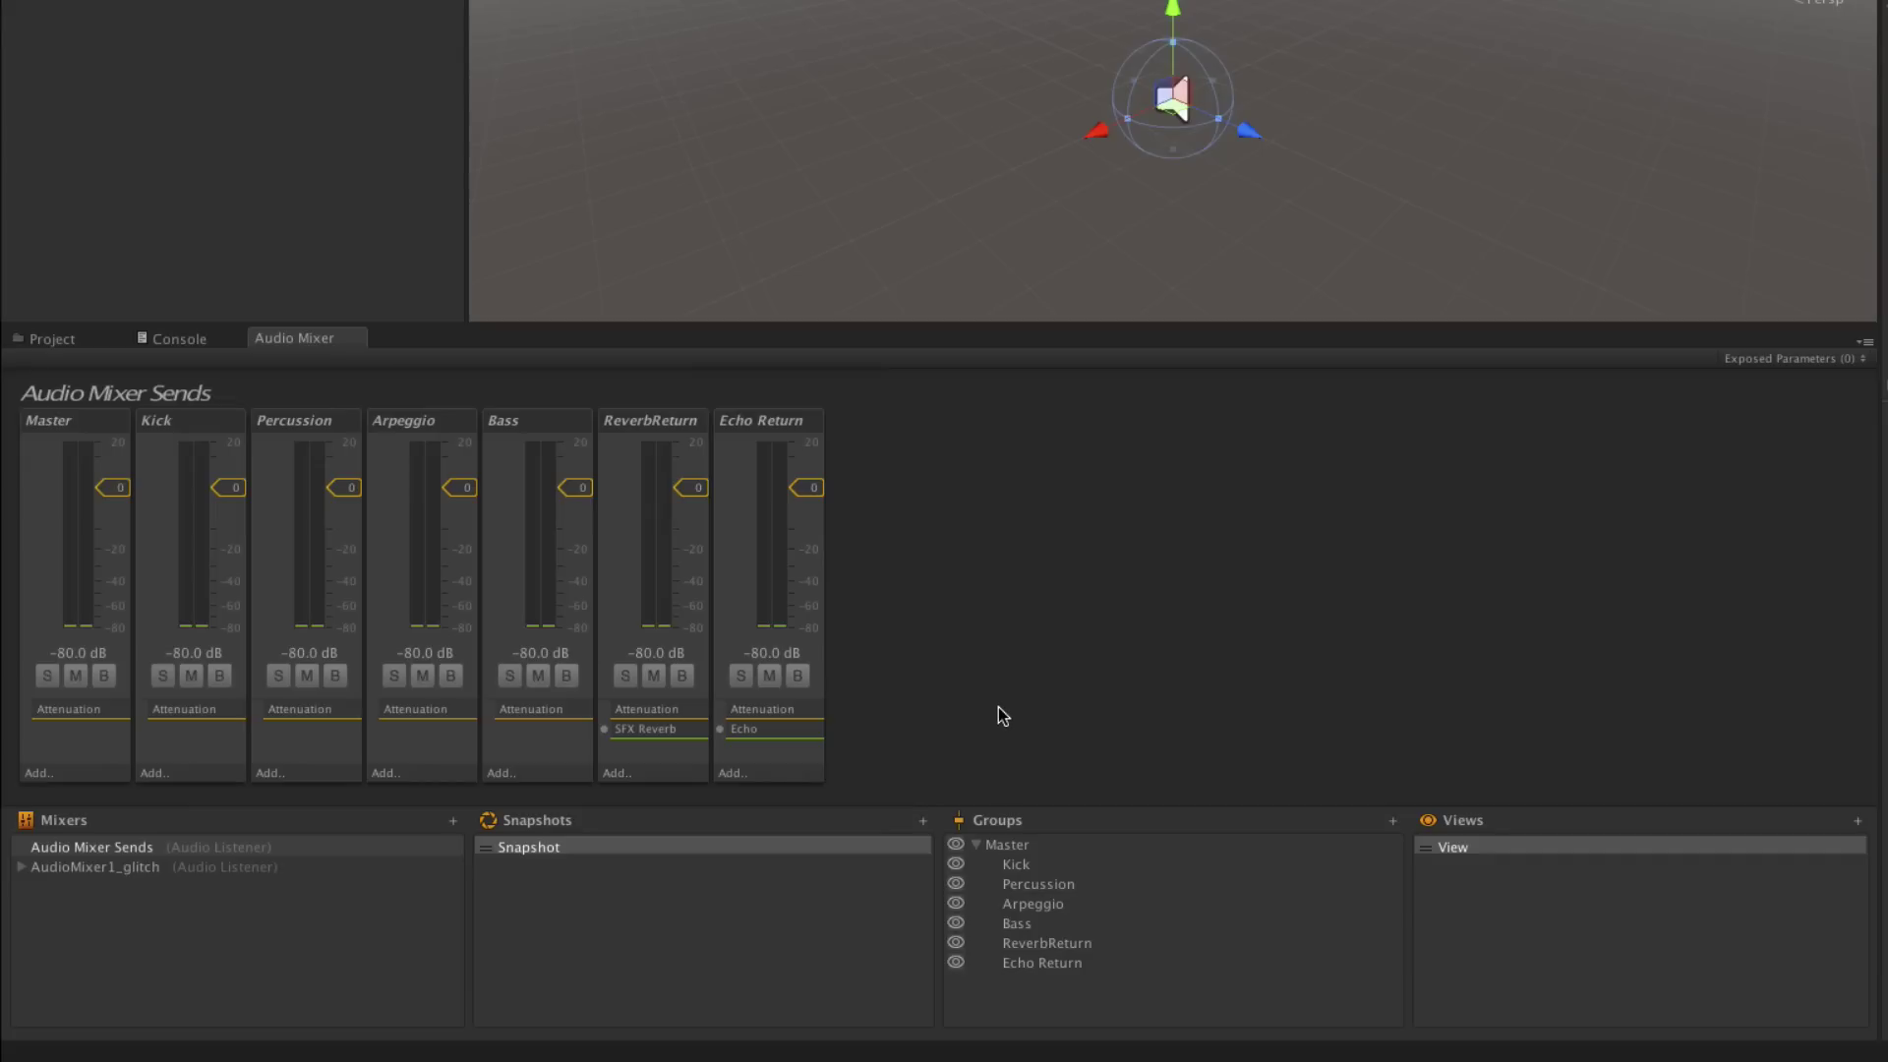
- Preview the mix by playing the scene with Arpeggio briefly soloed, then stop
left_click(434, 748)
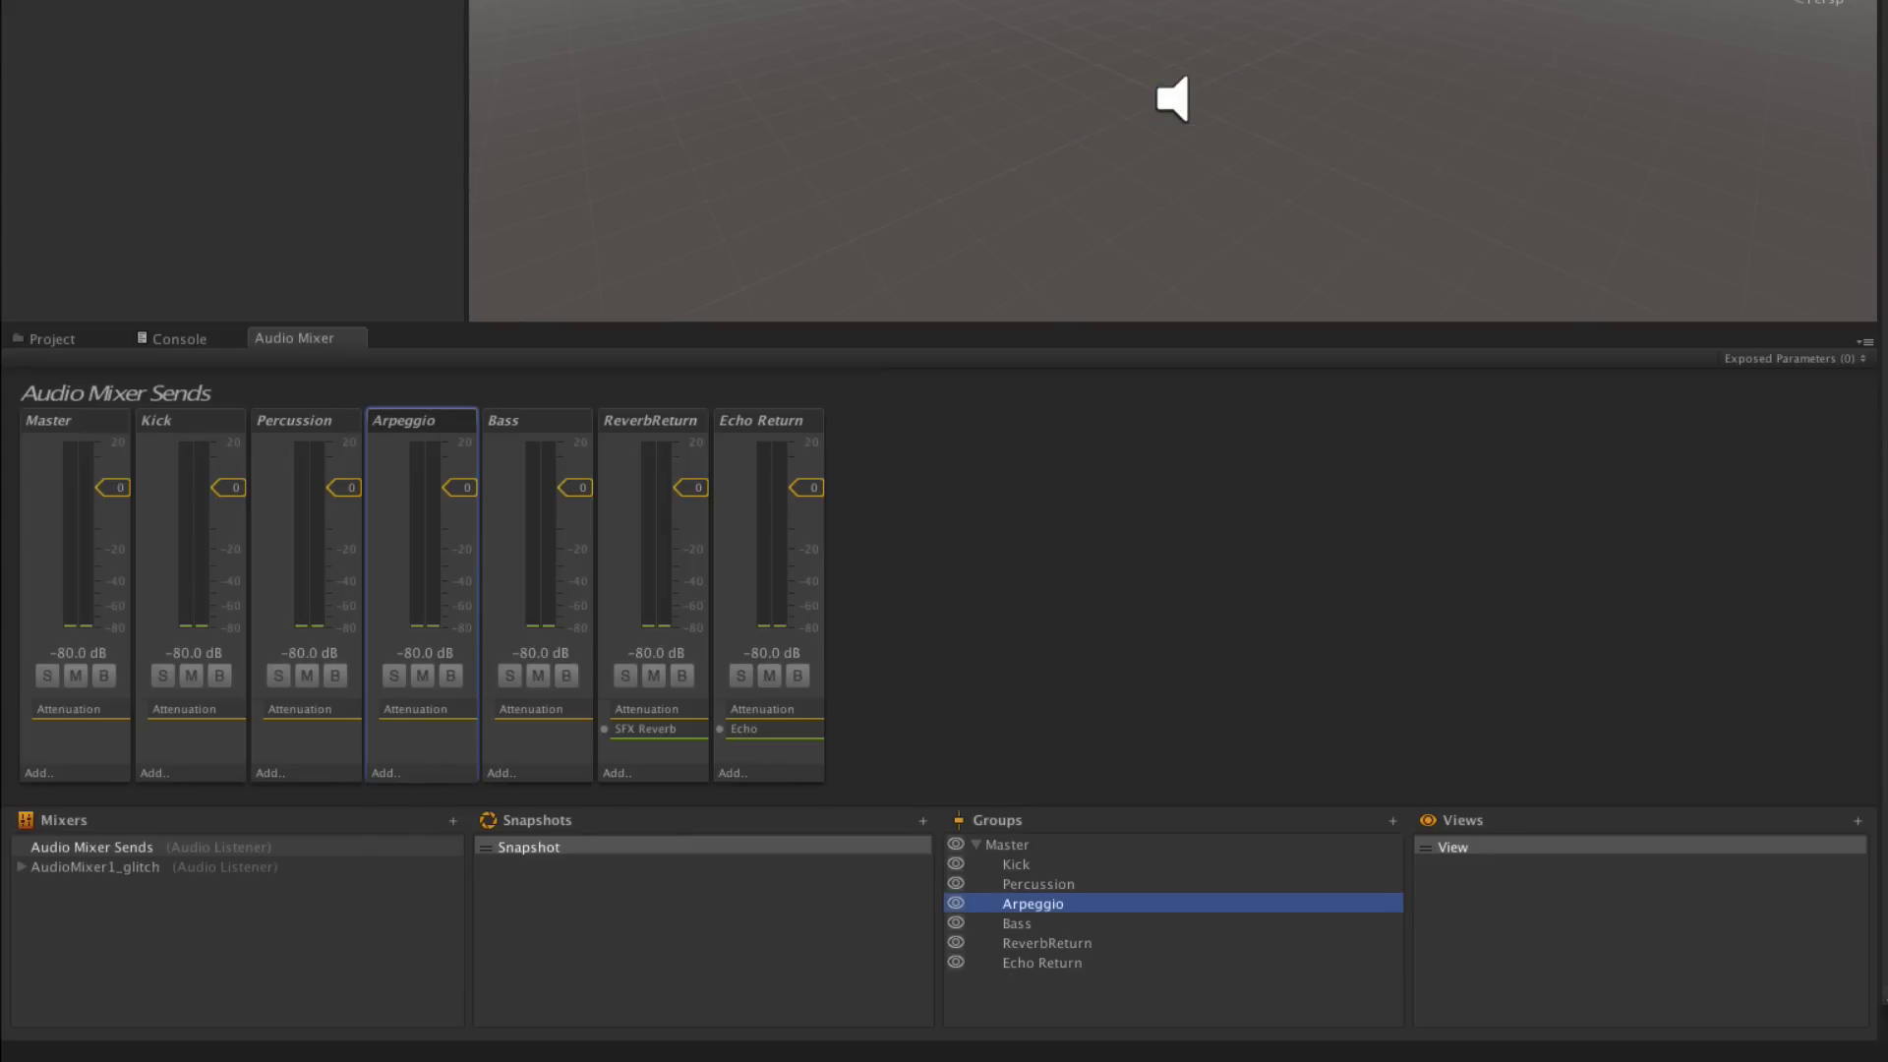
key("ctrl+p")
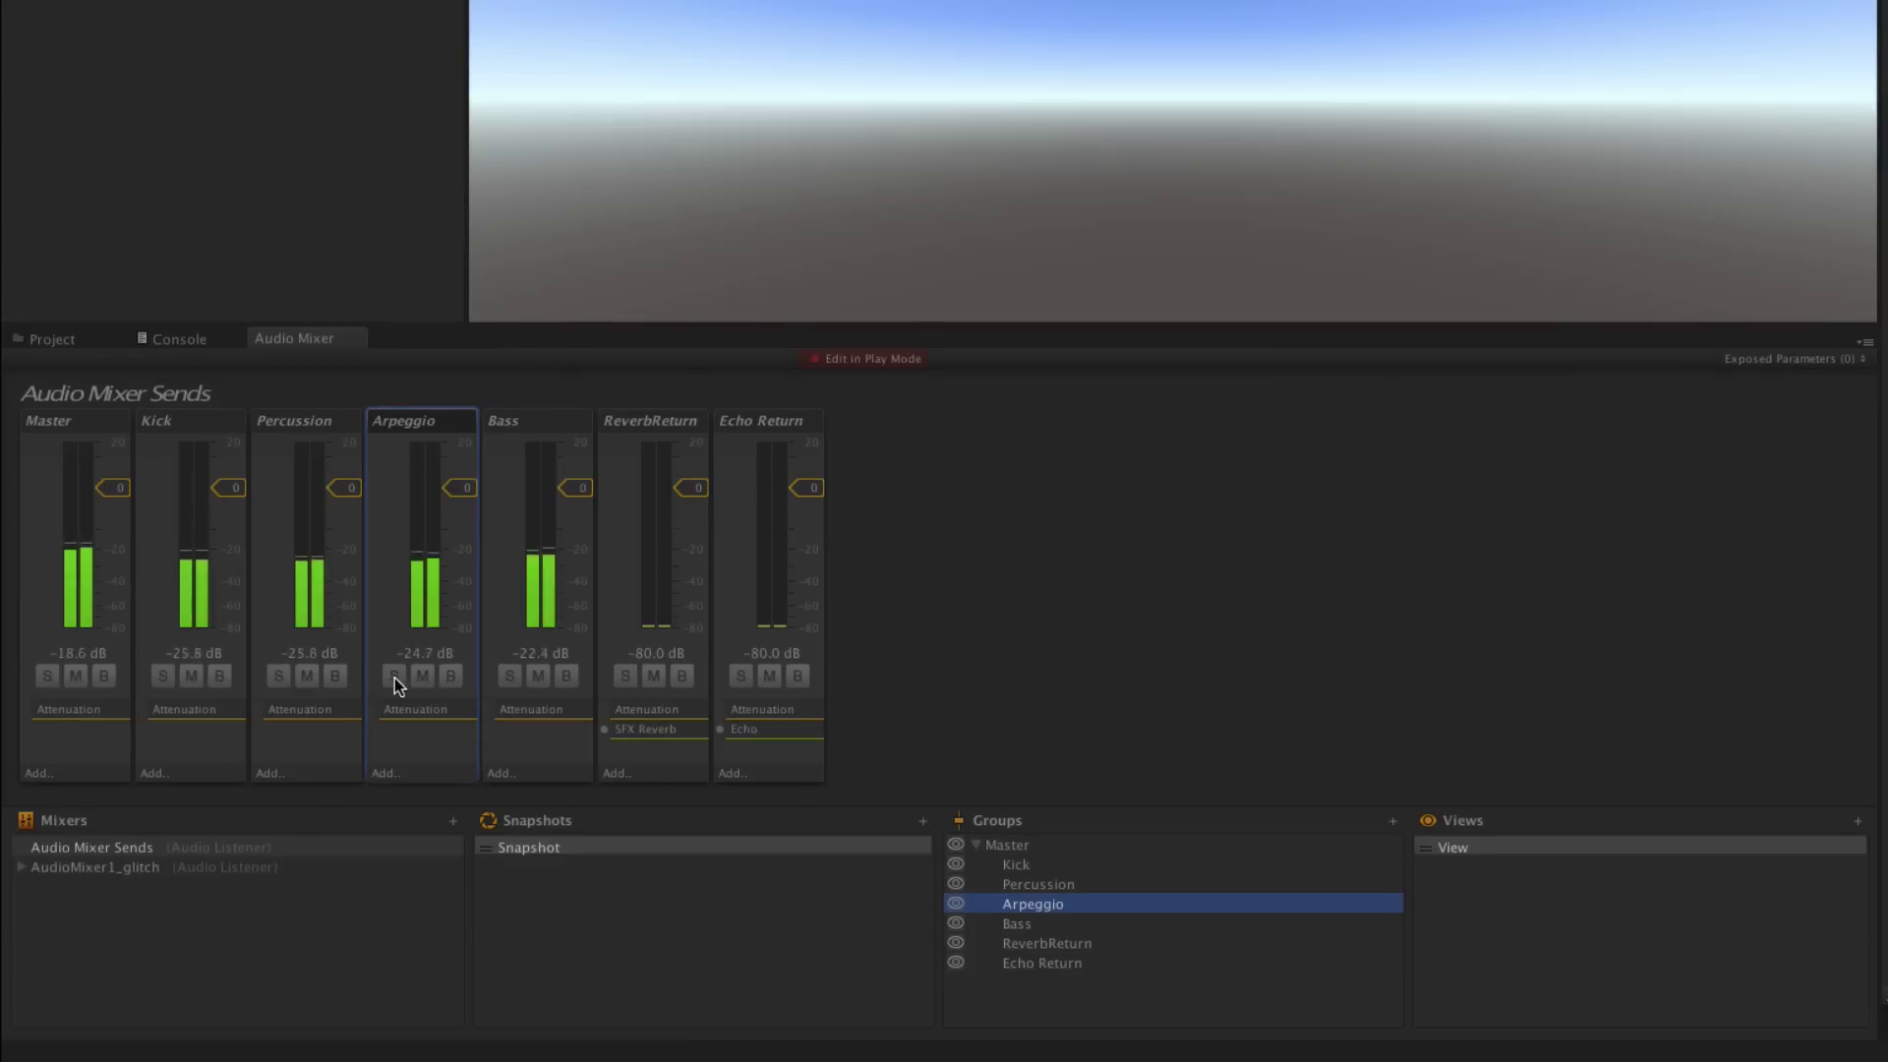
left_click(395, 676)
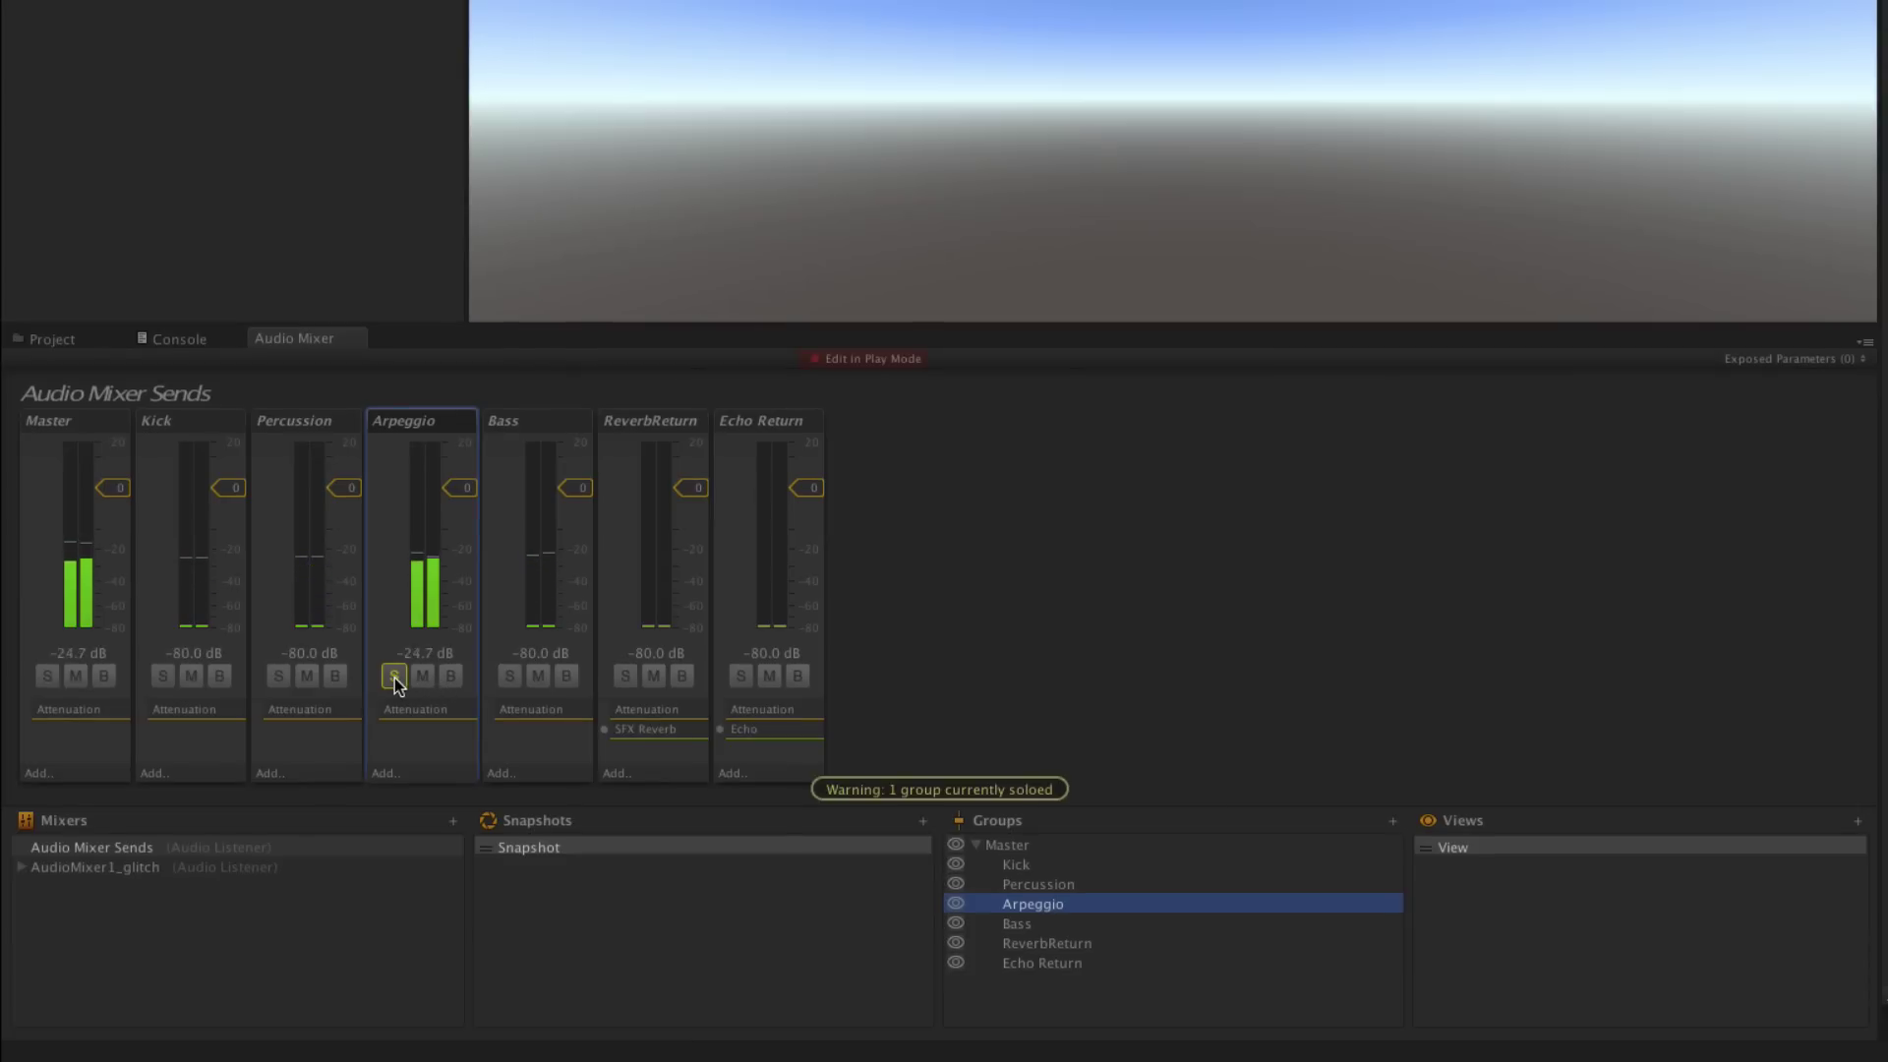
left_click(394, 676)
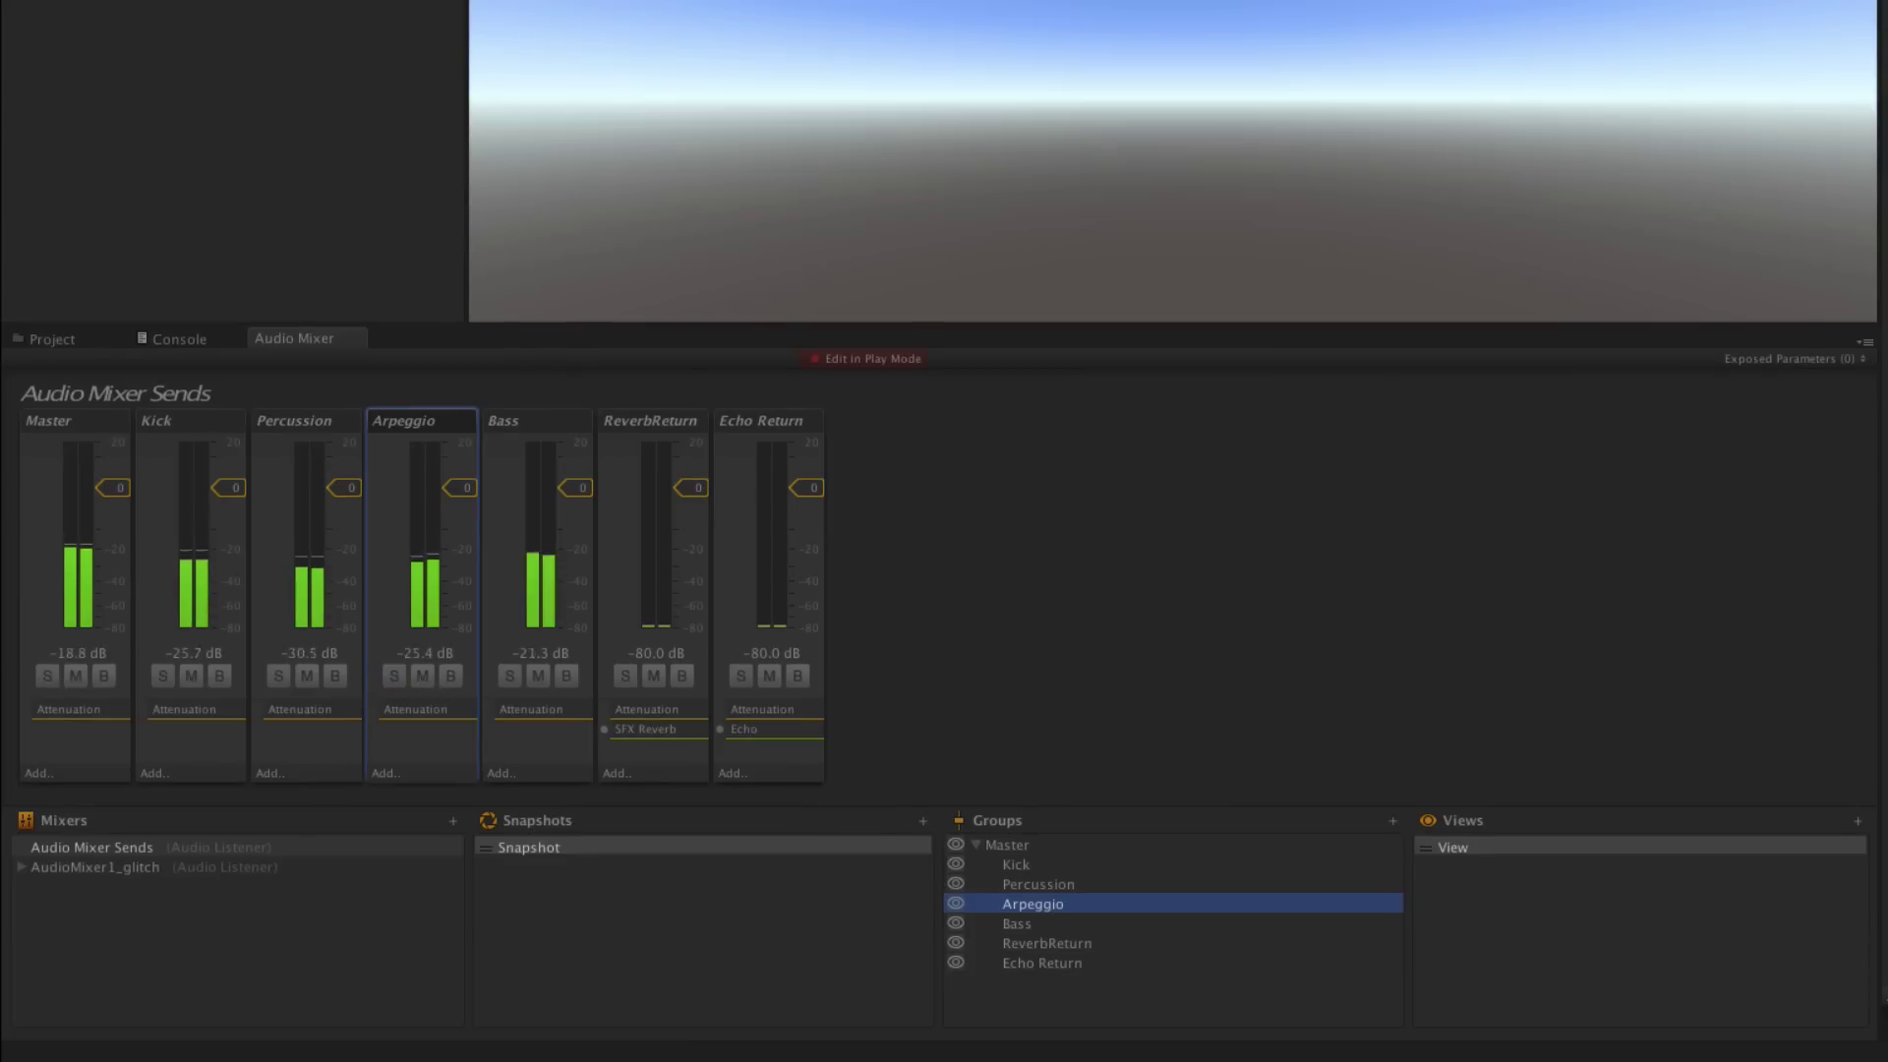
key("ctrl+p")
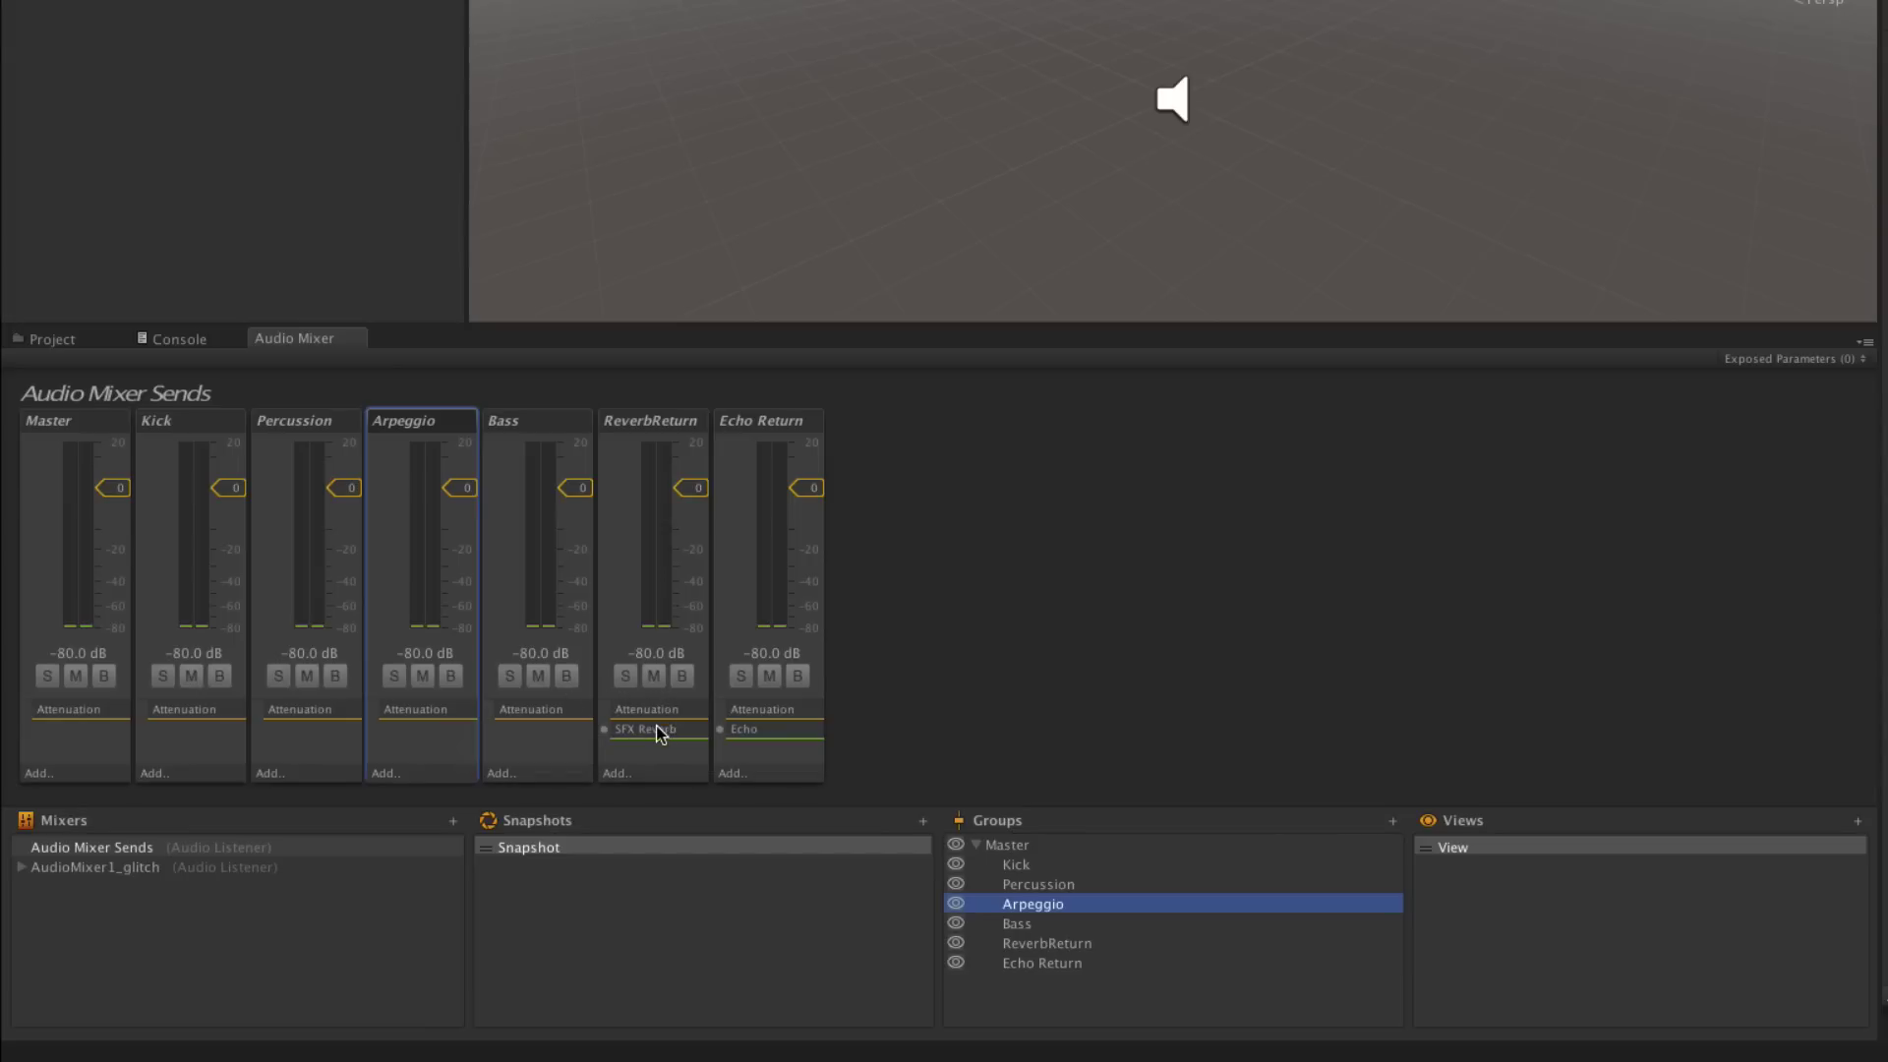
- Add a Receive to ReverbReturn and move SFX Reverb below it
left_click(418, 703)
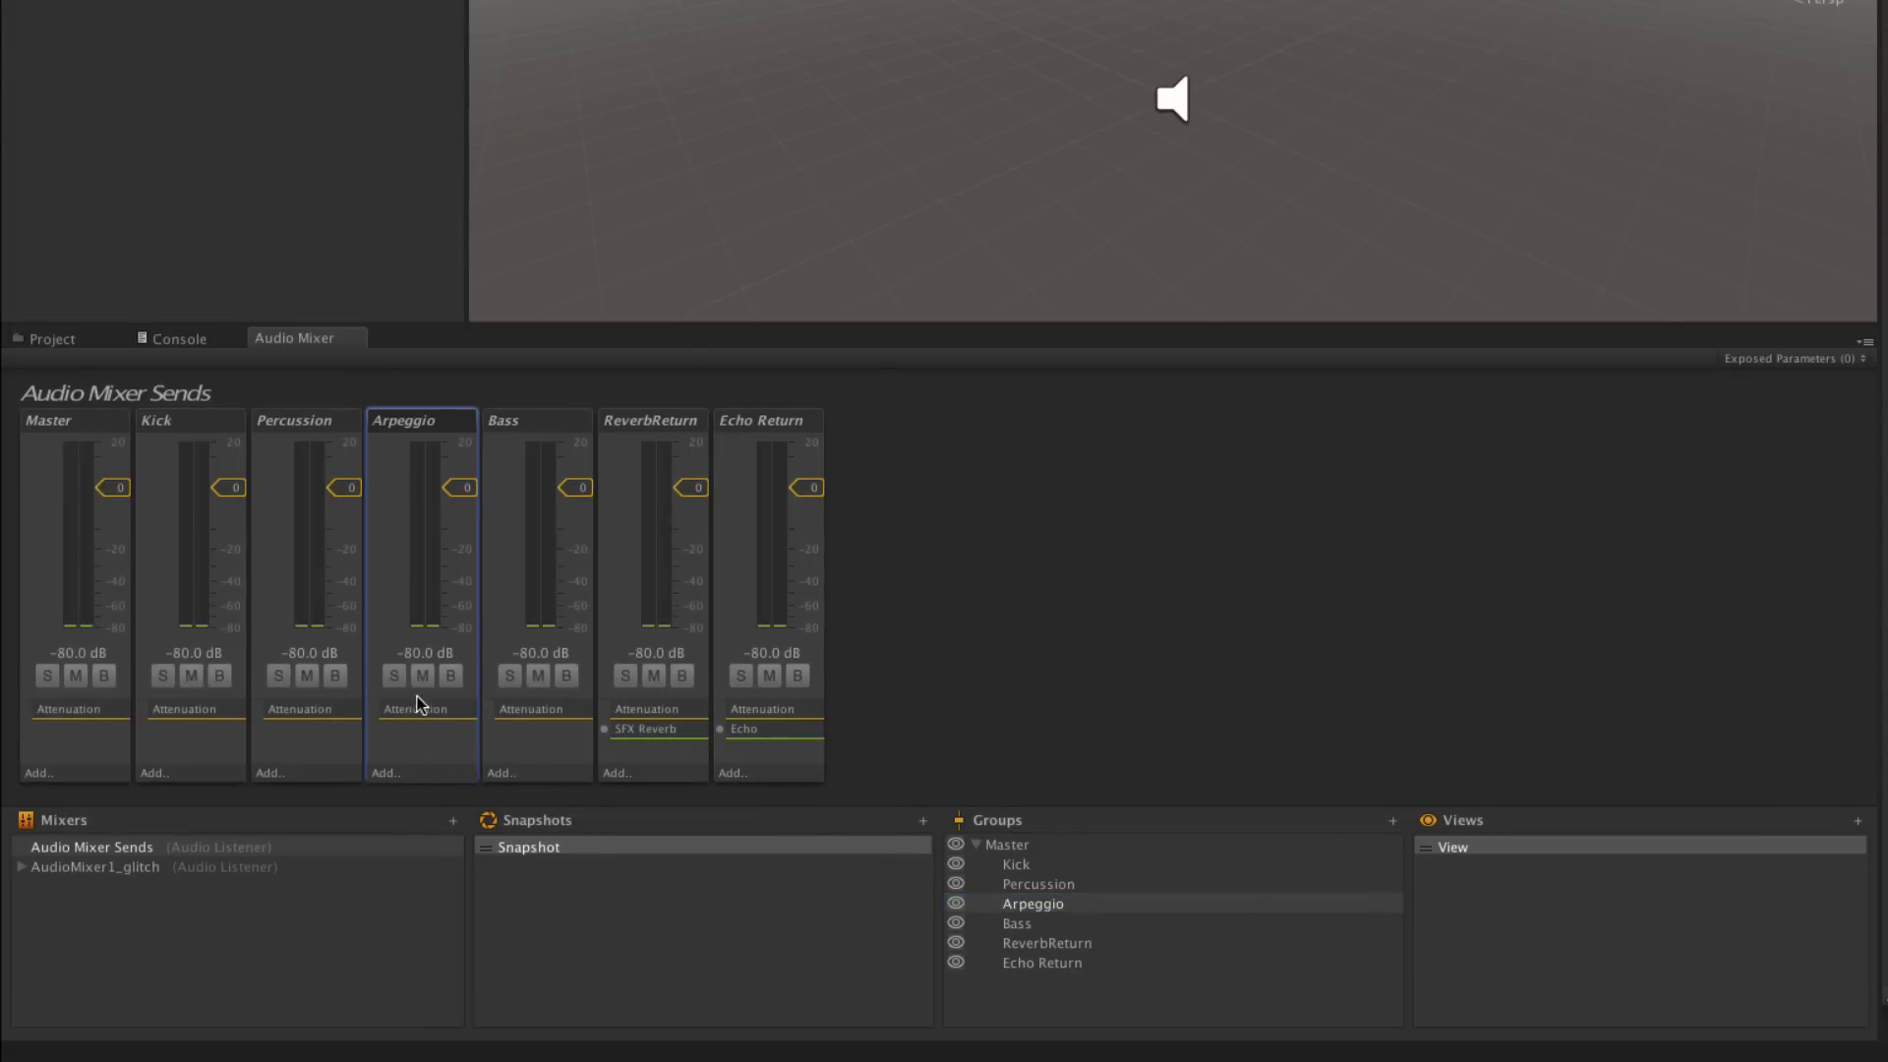
left_click(664, 769)
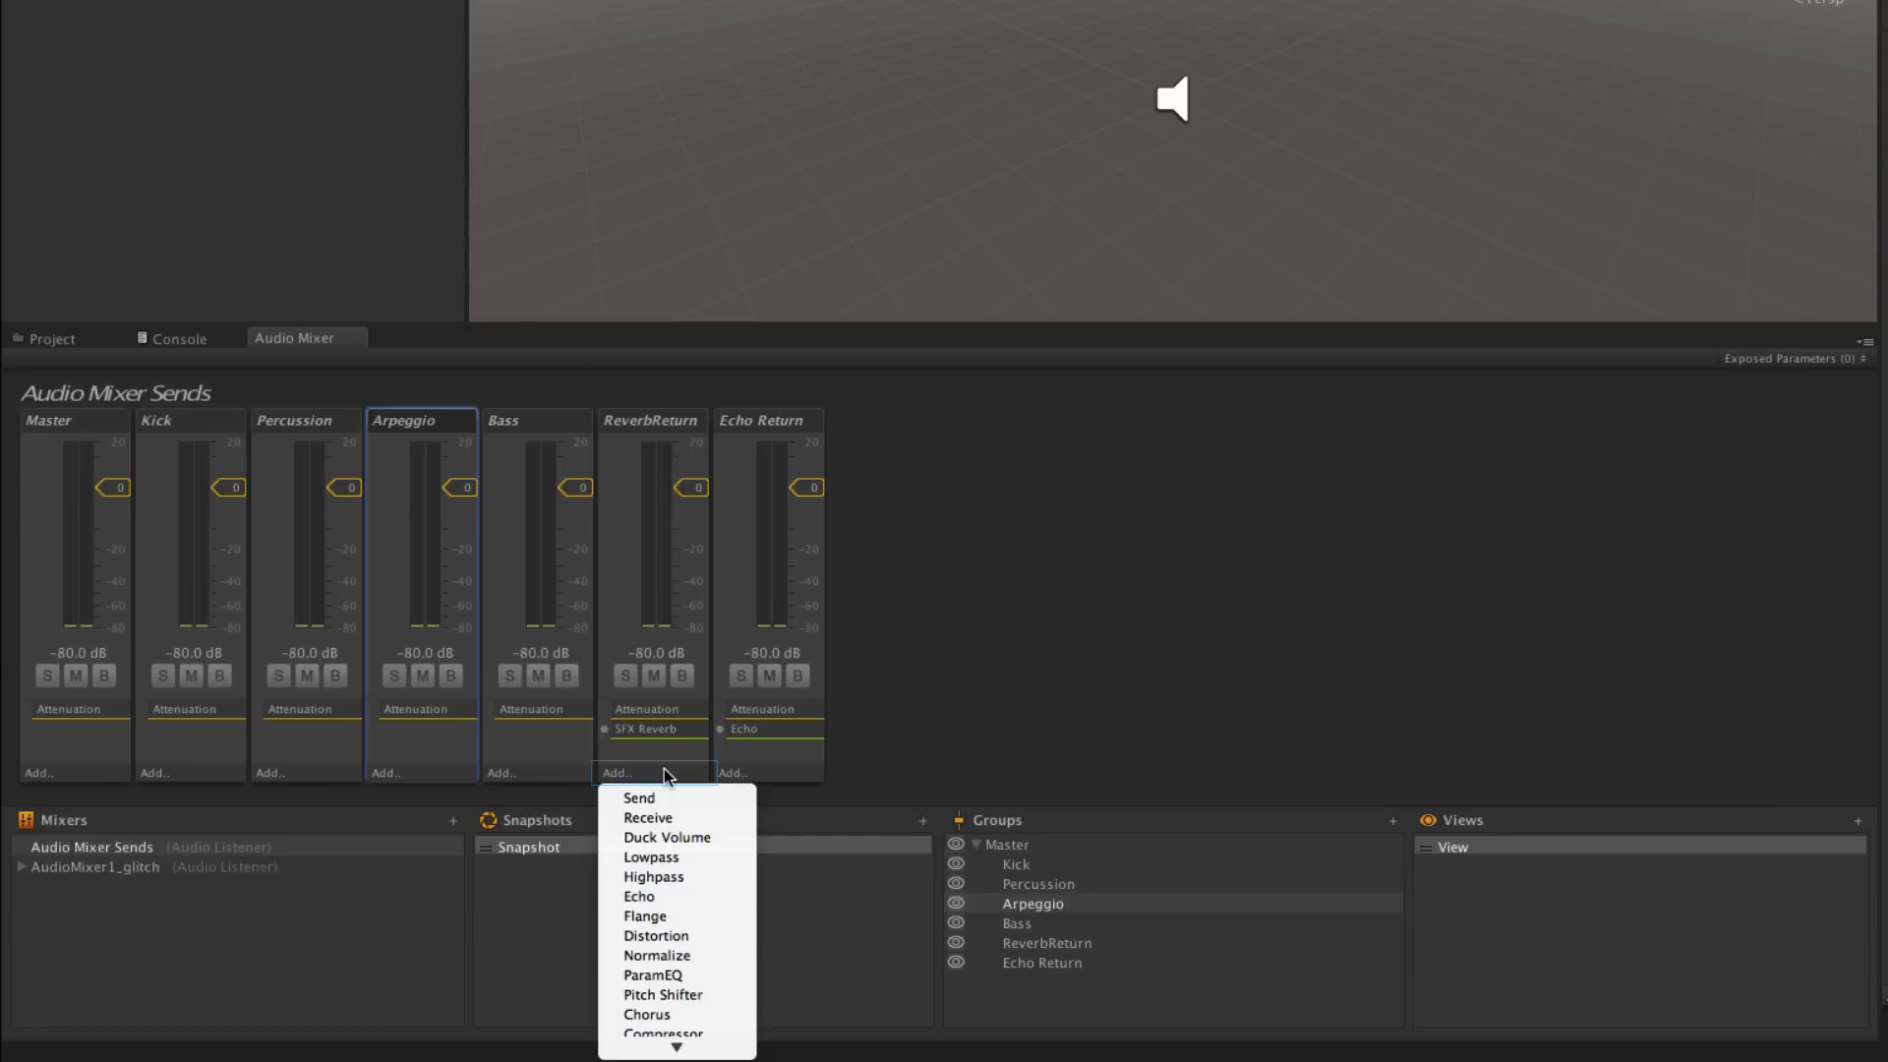
left_click(666, 814)
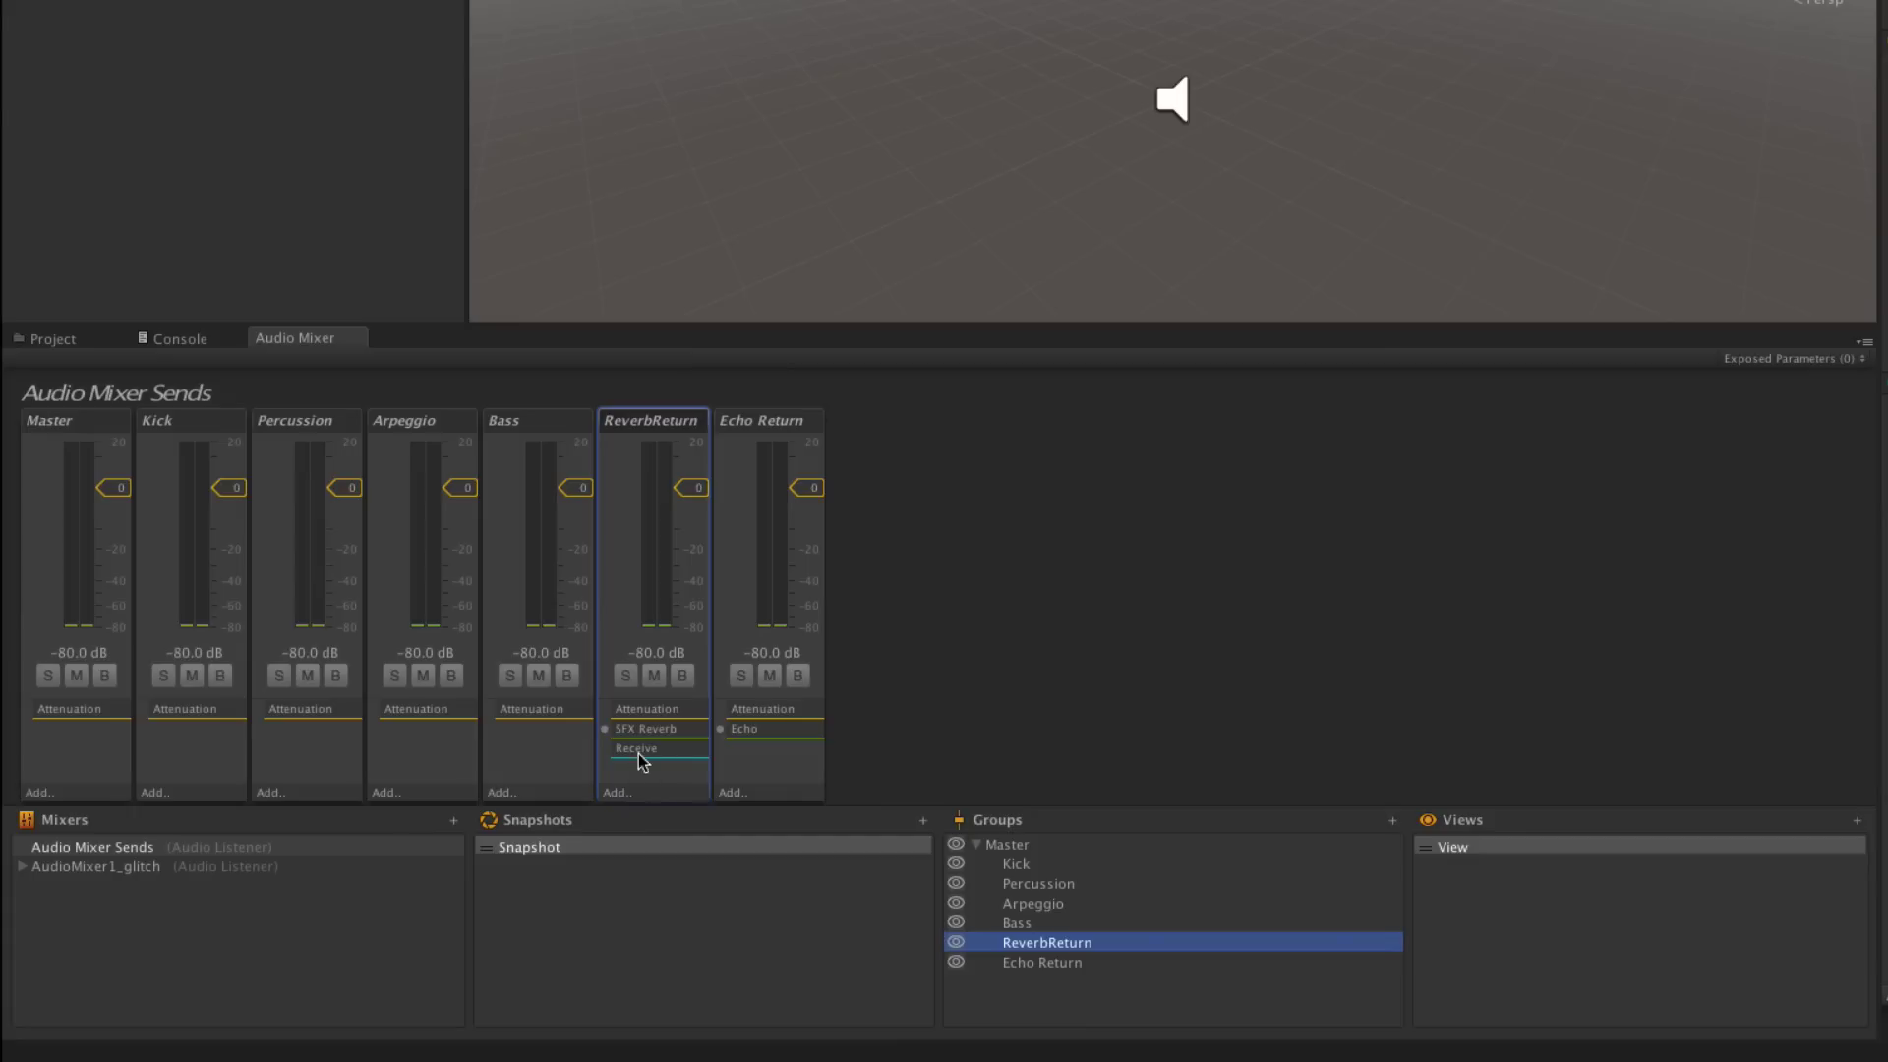
left_click_drag(644, 732, 644, 758)
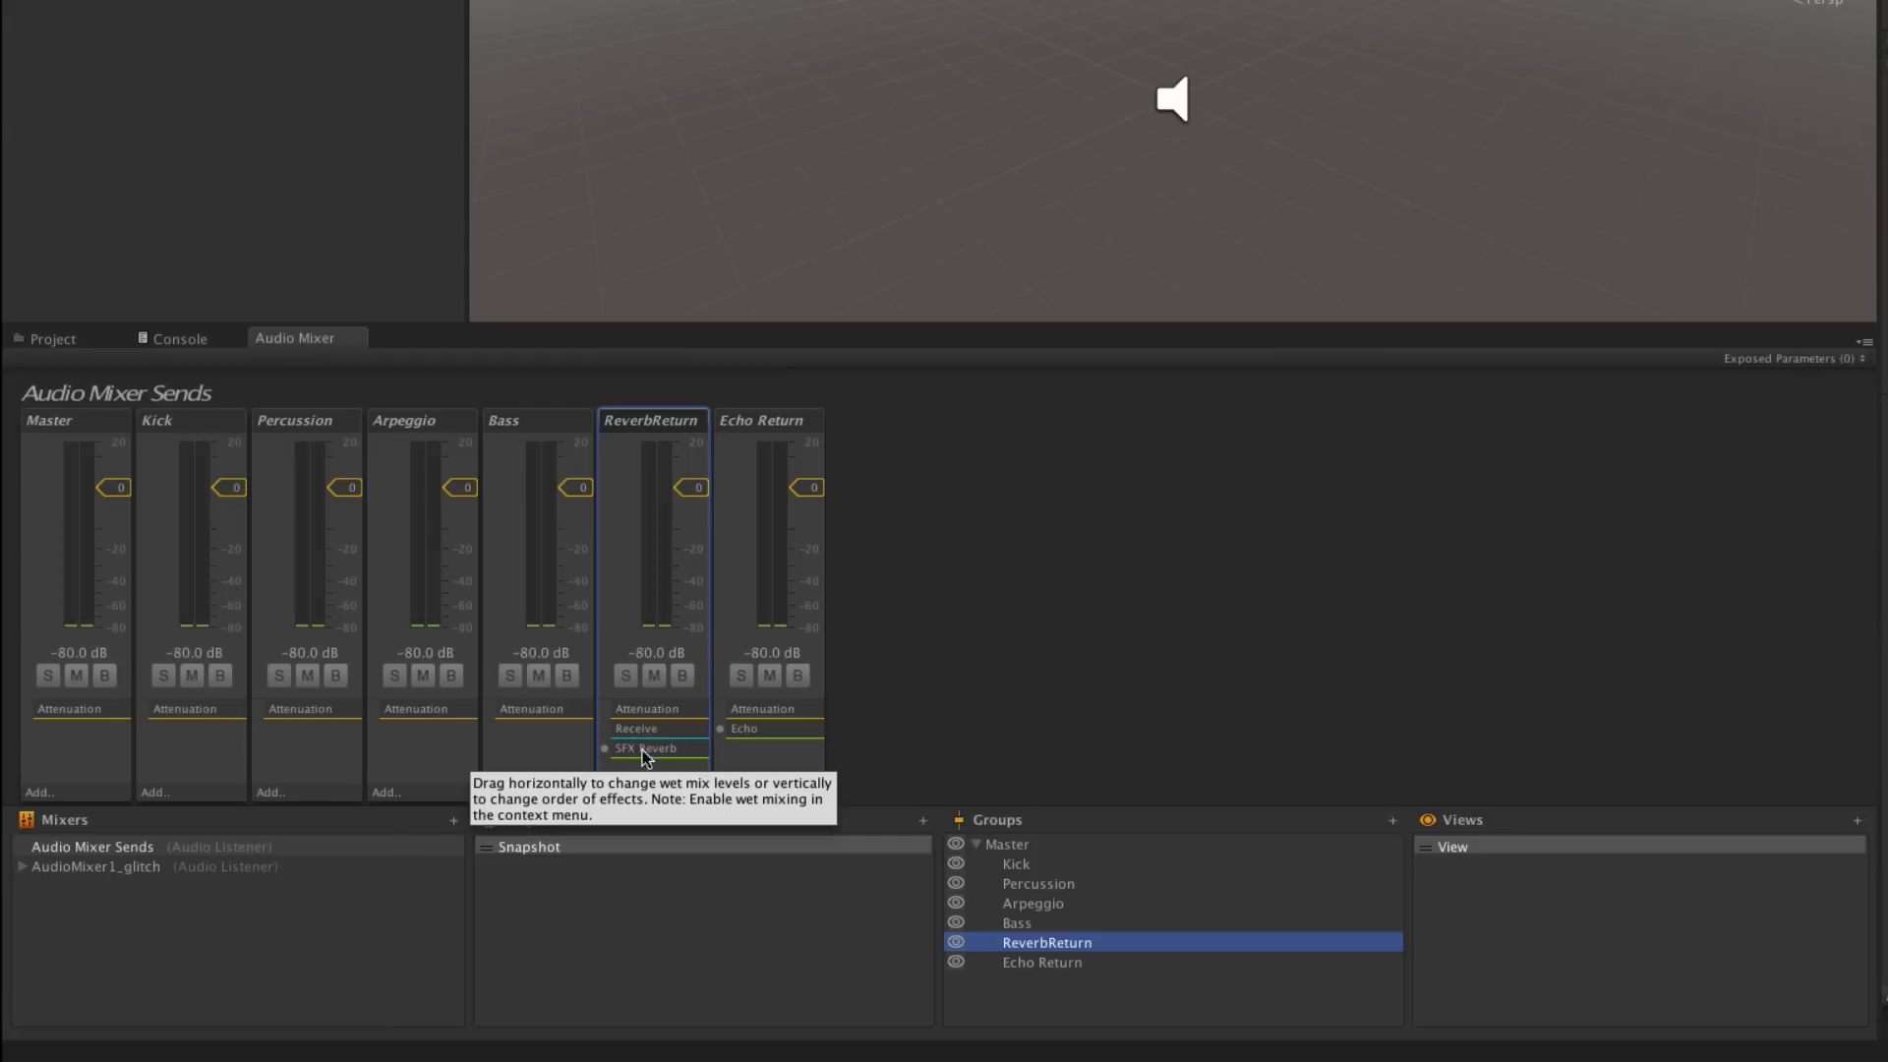
left_click(403, 752)
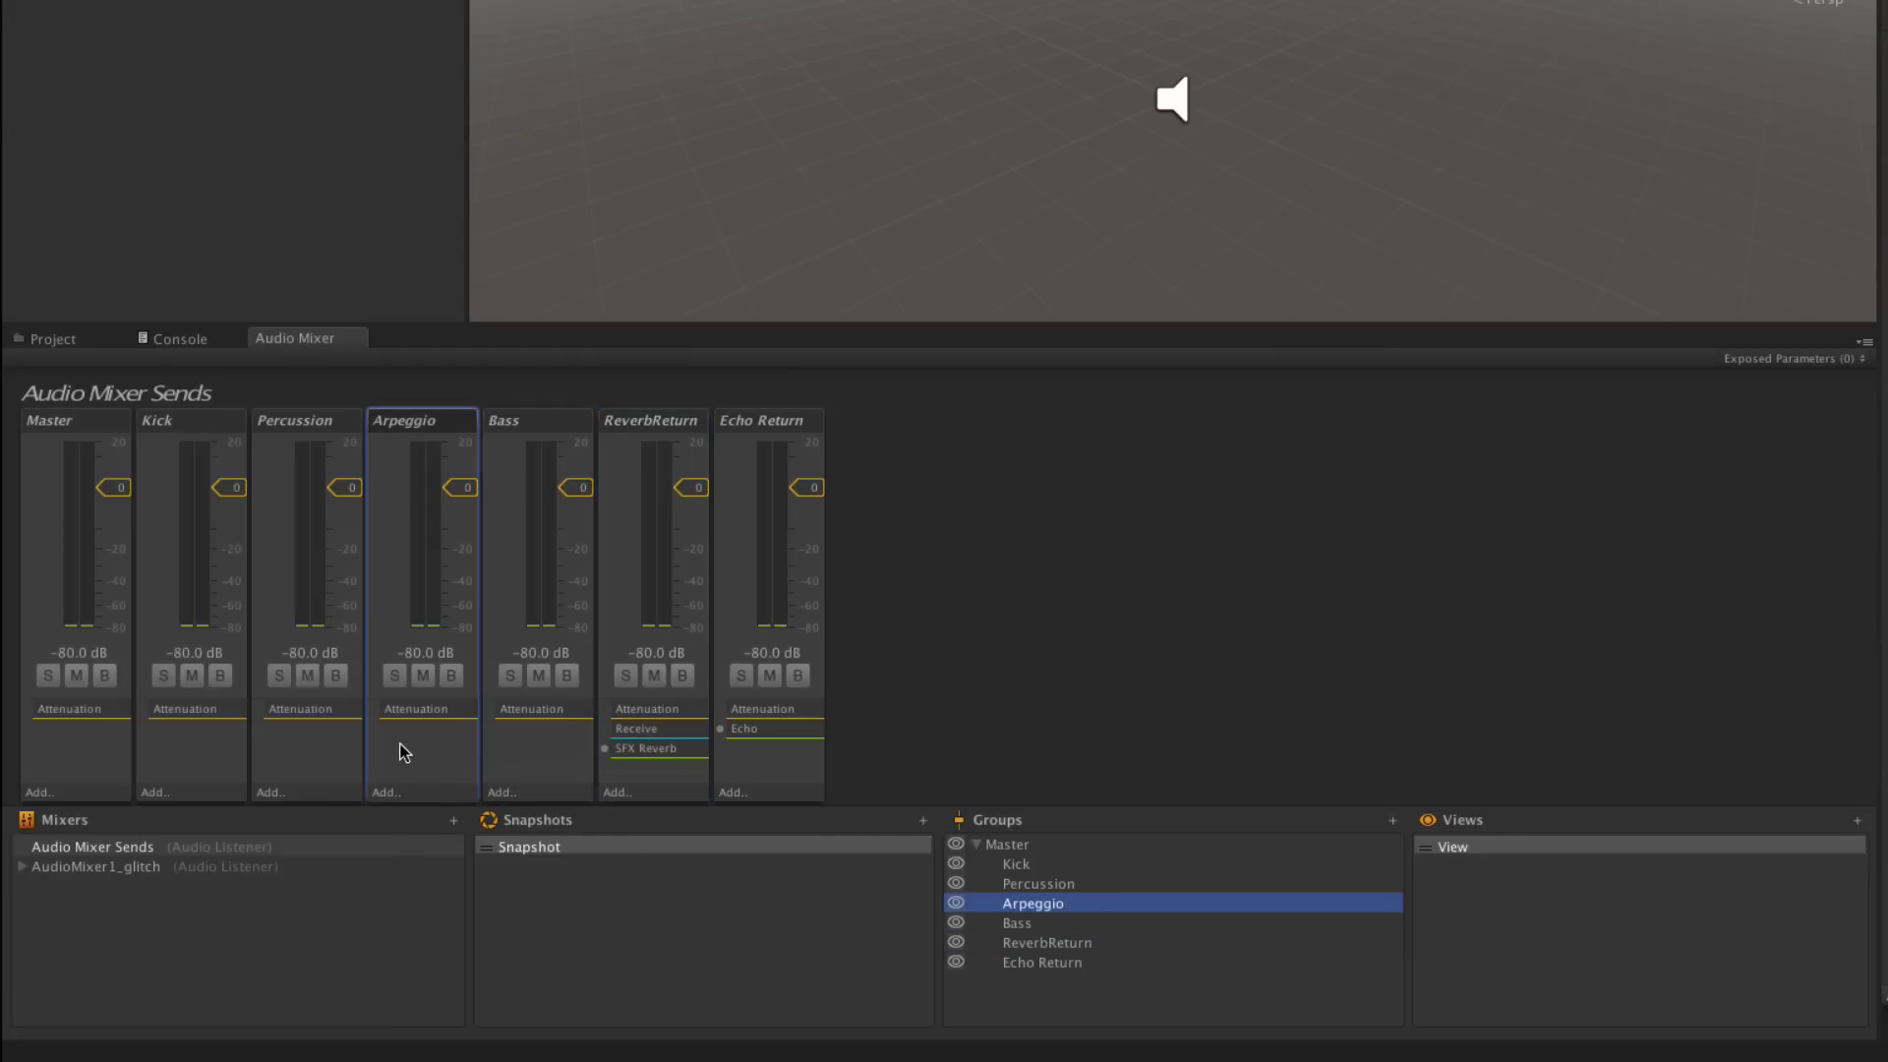
- Give Arpeggio a Send effect and bring up its Bus destination list
left_click(433, 792)
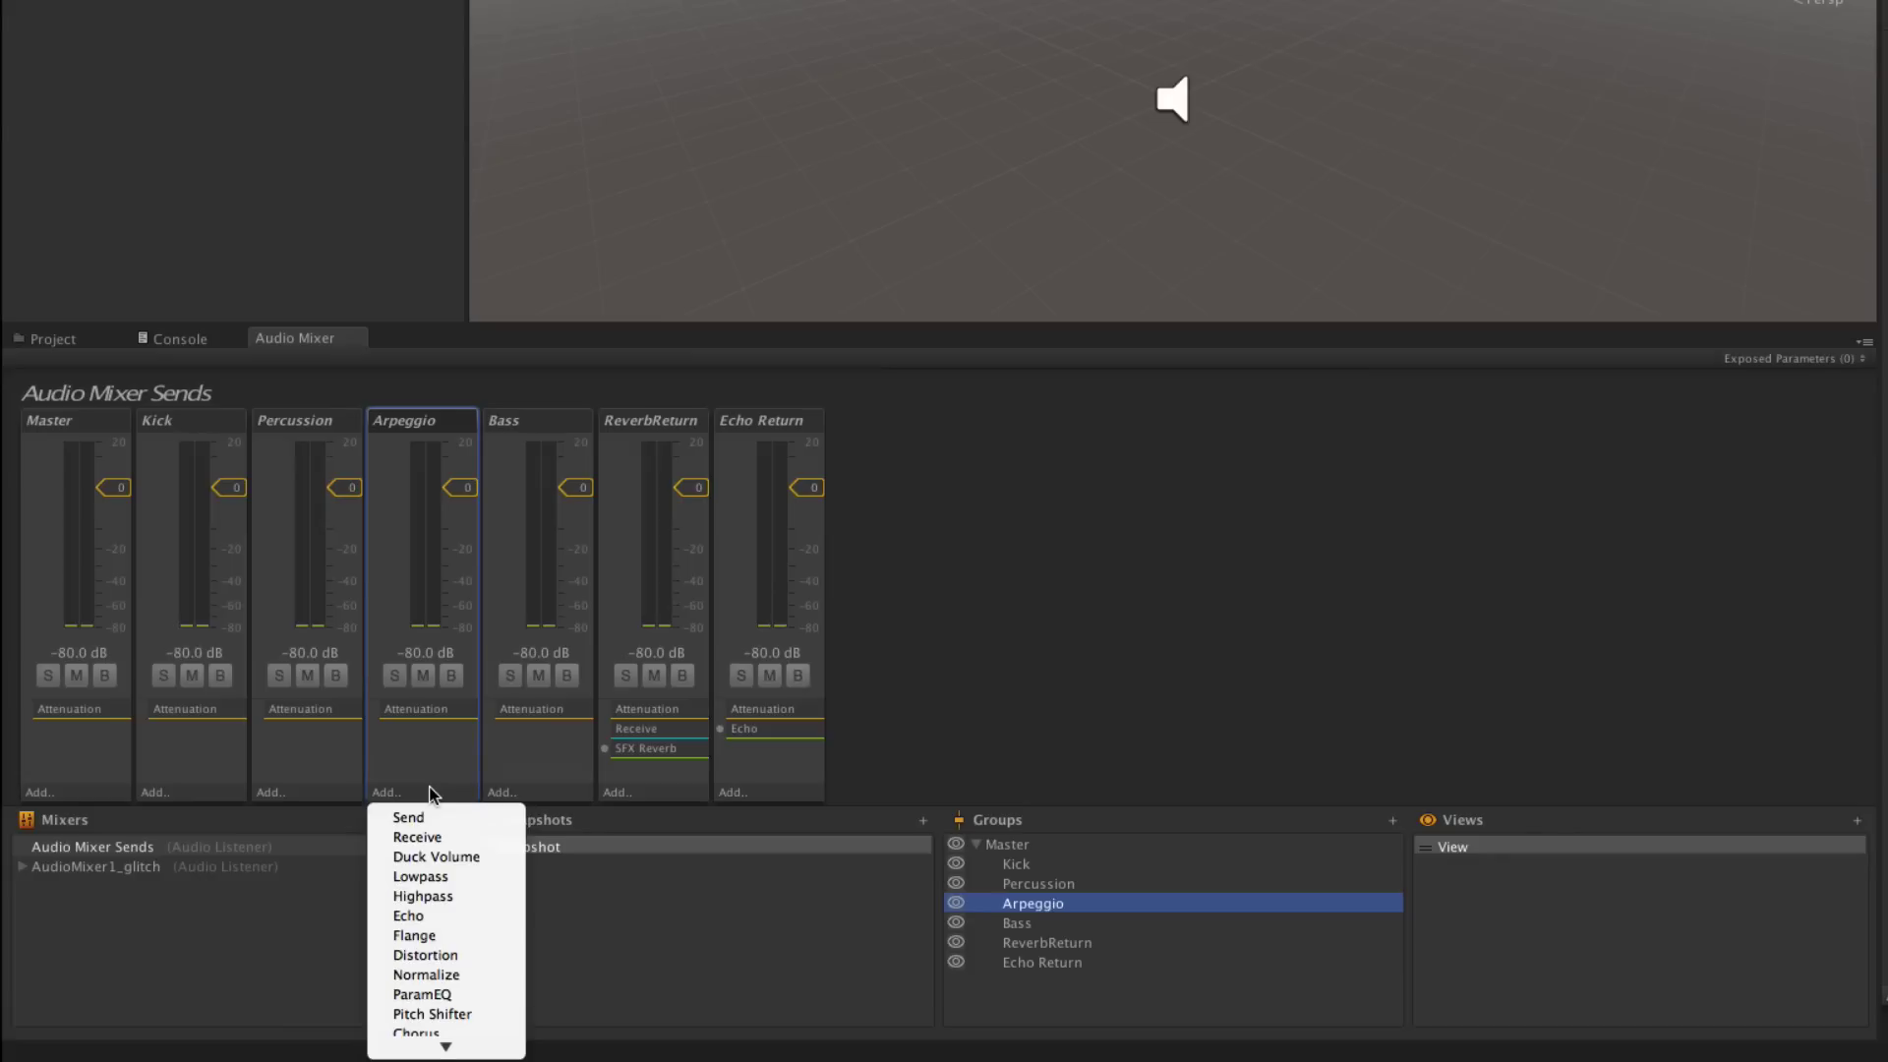
left_click(433, 817)
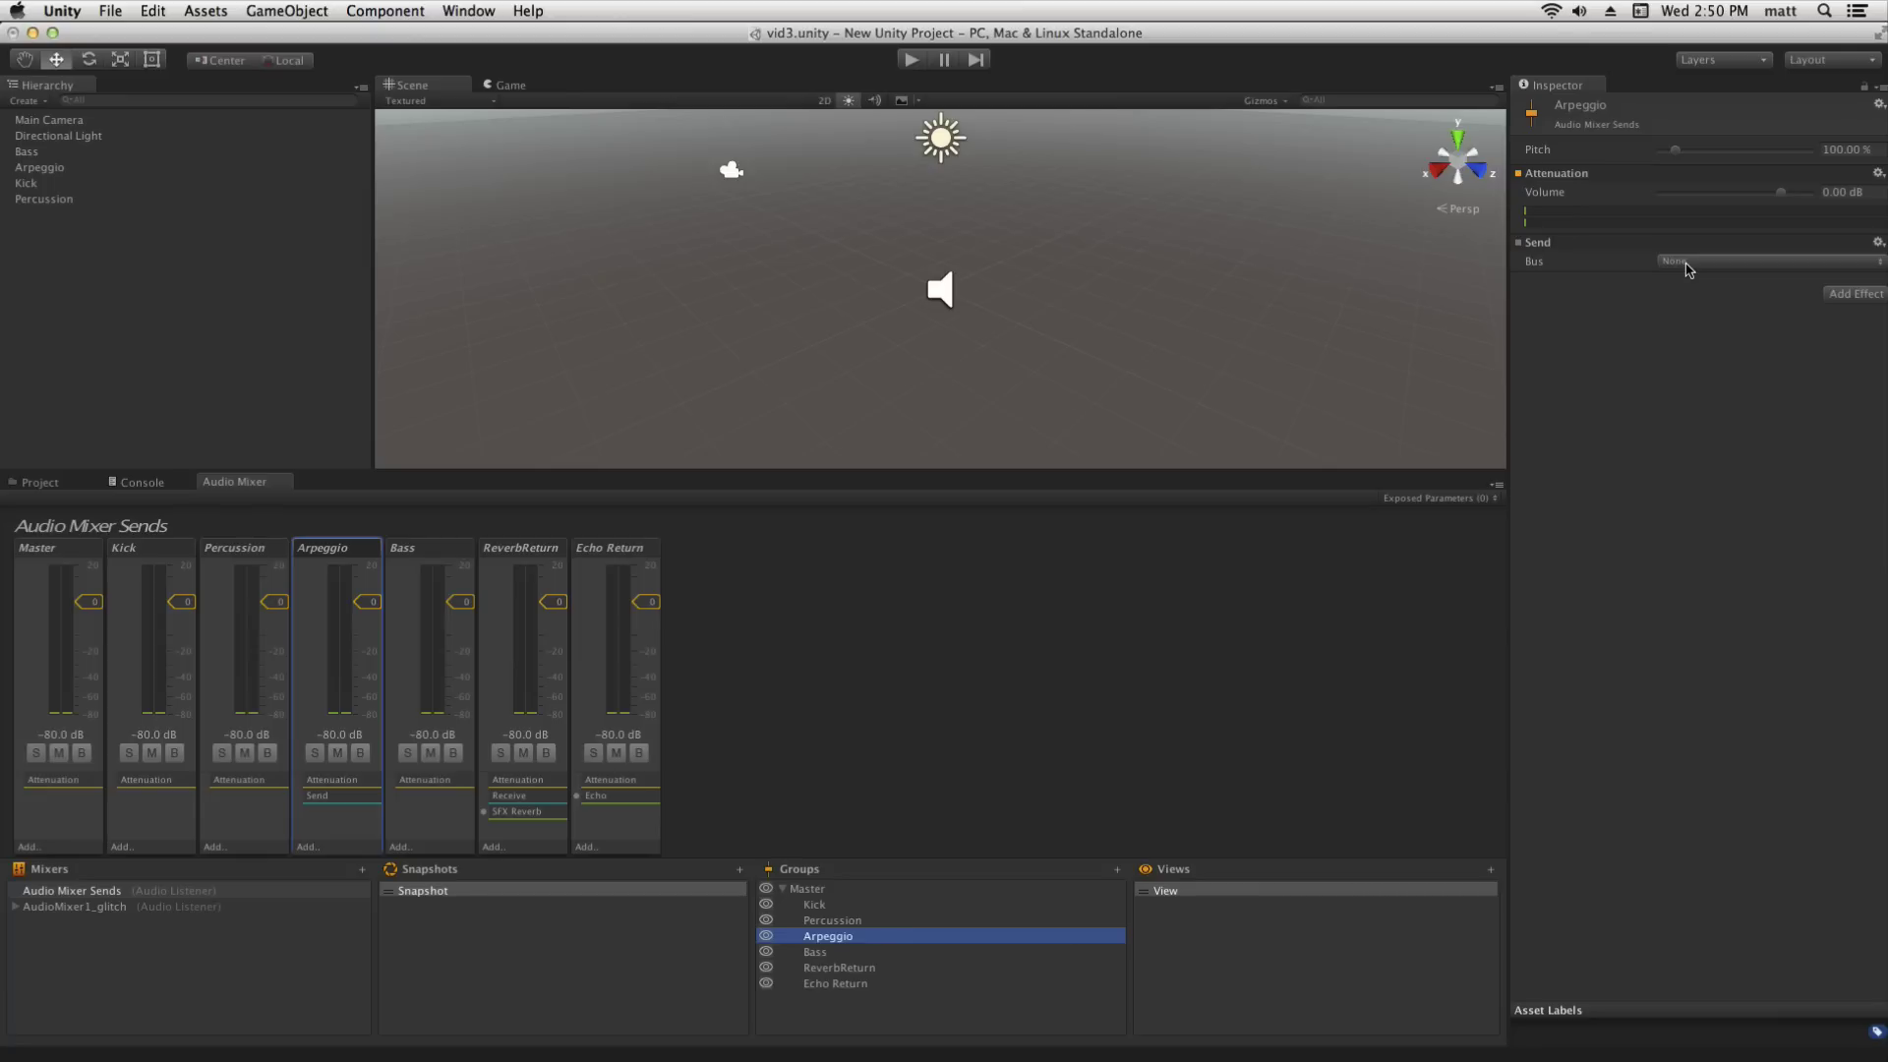
left_click(1687, 262)
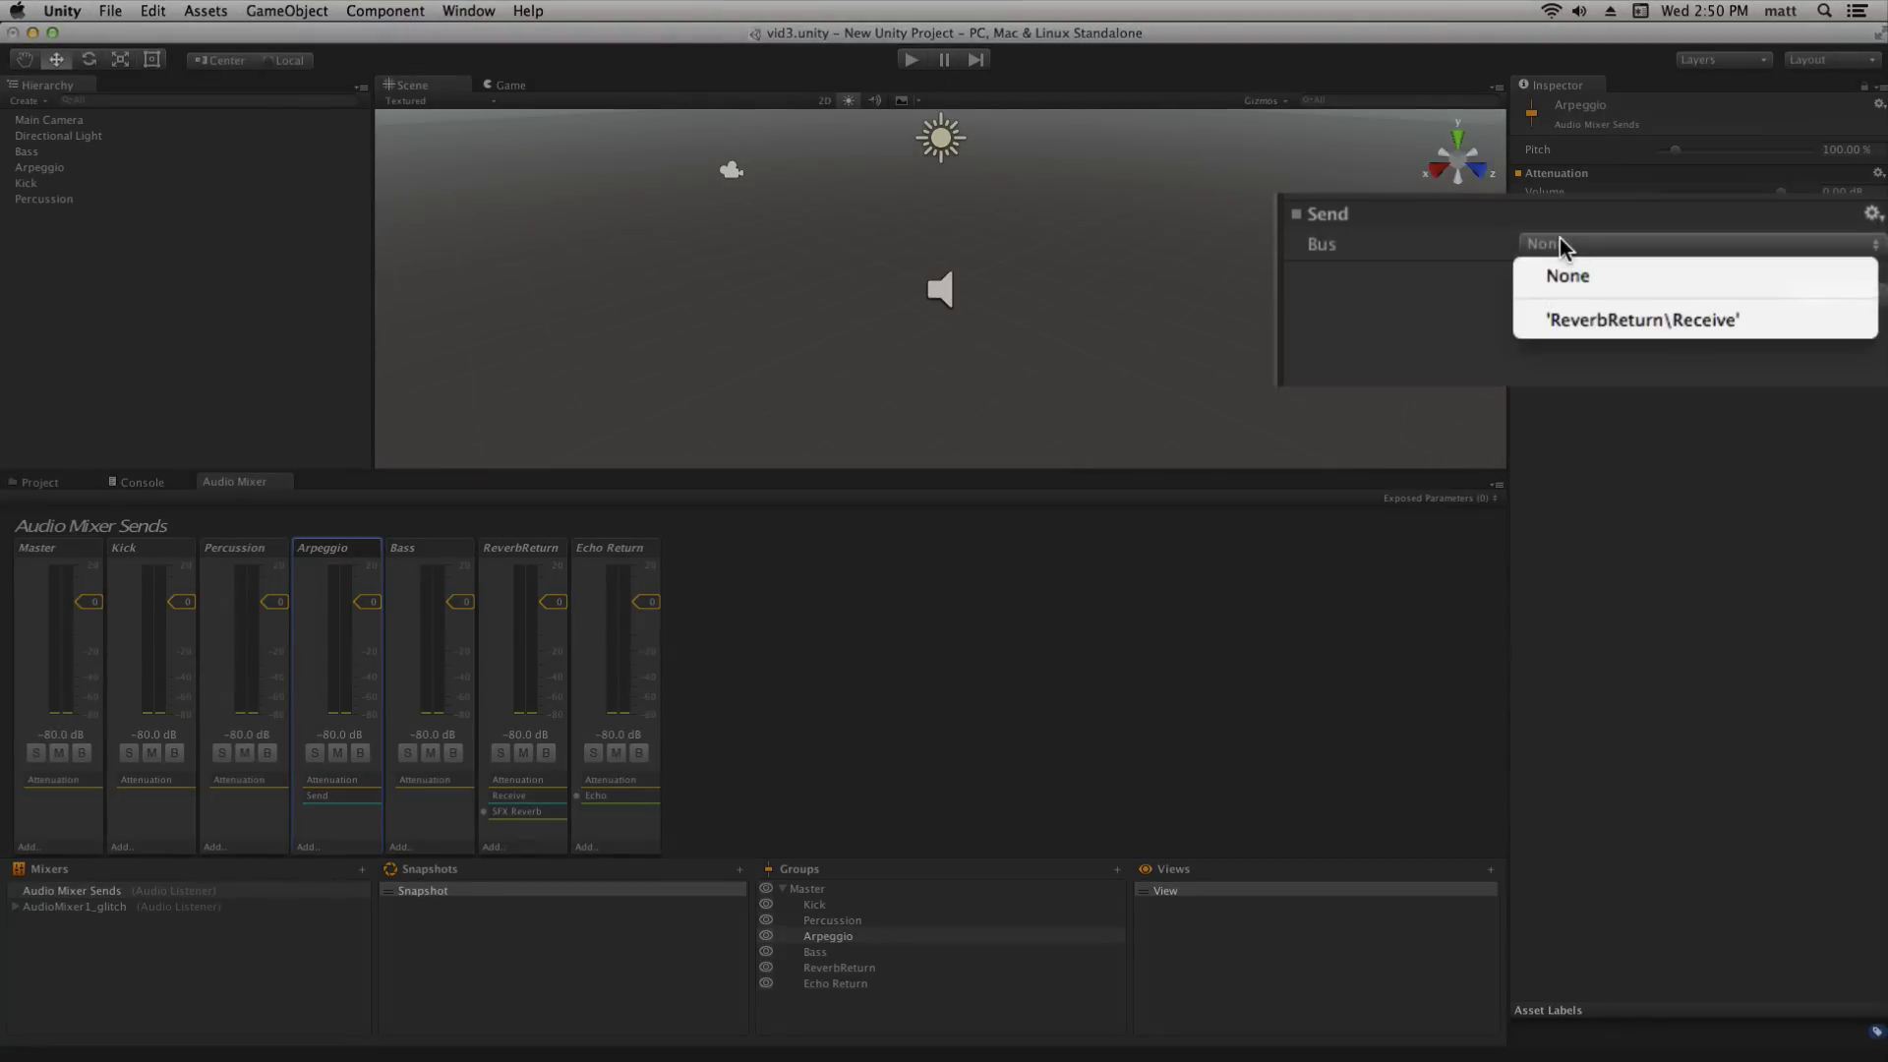
- Route Arpeggio's Send to ReverbReturn\Receive and start playing the scene
left_click(1570, 325)
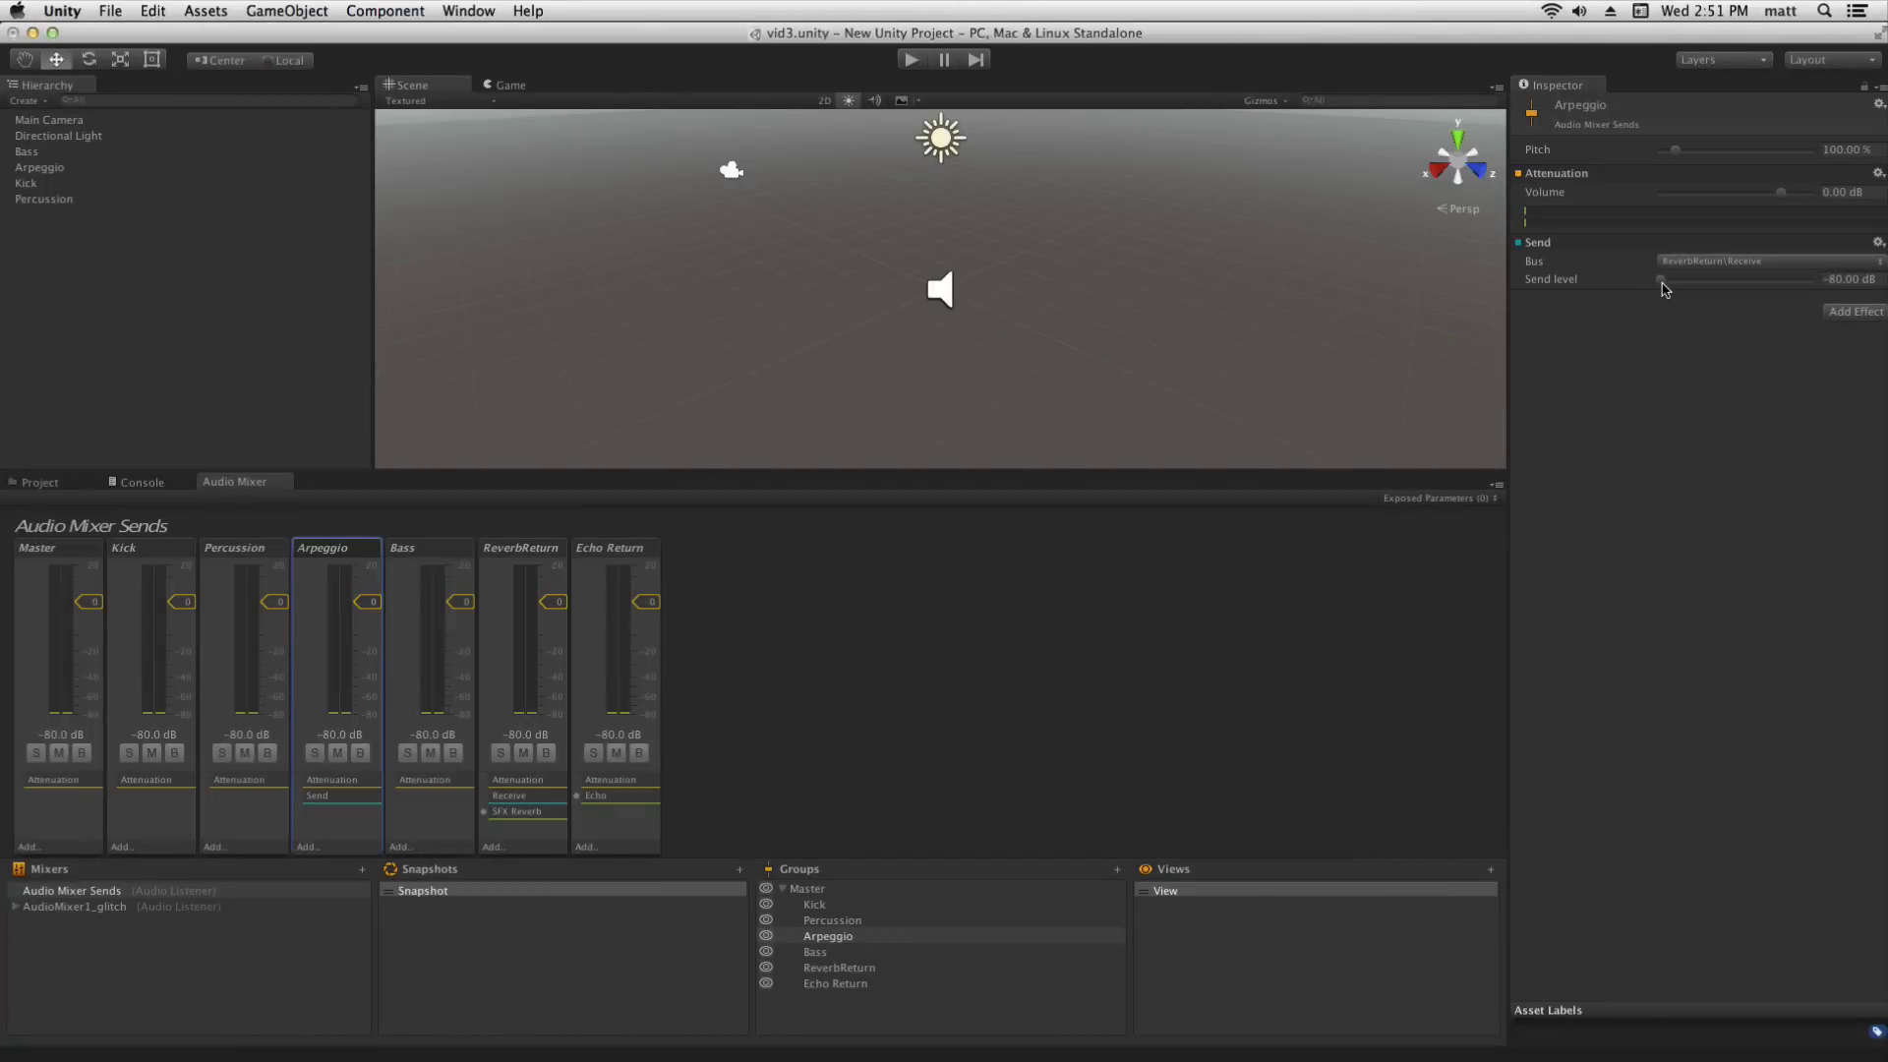
left_click(911, 61)
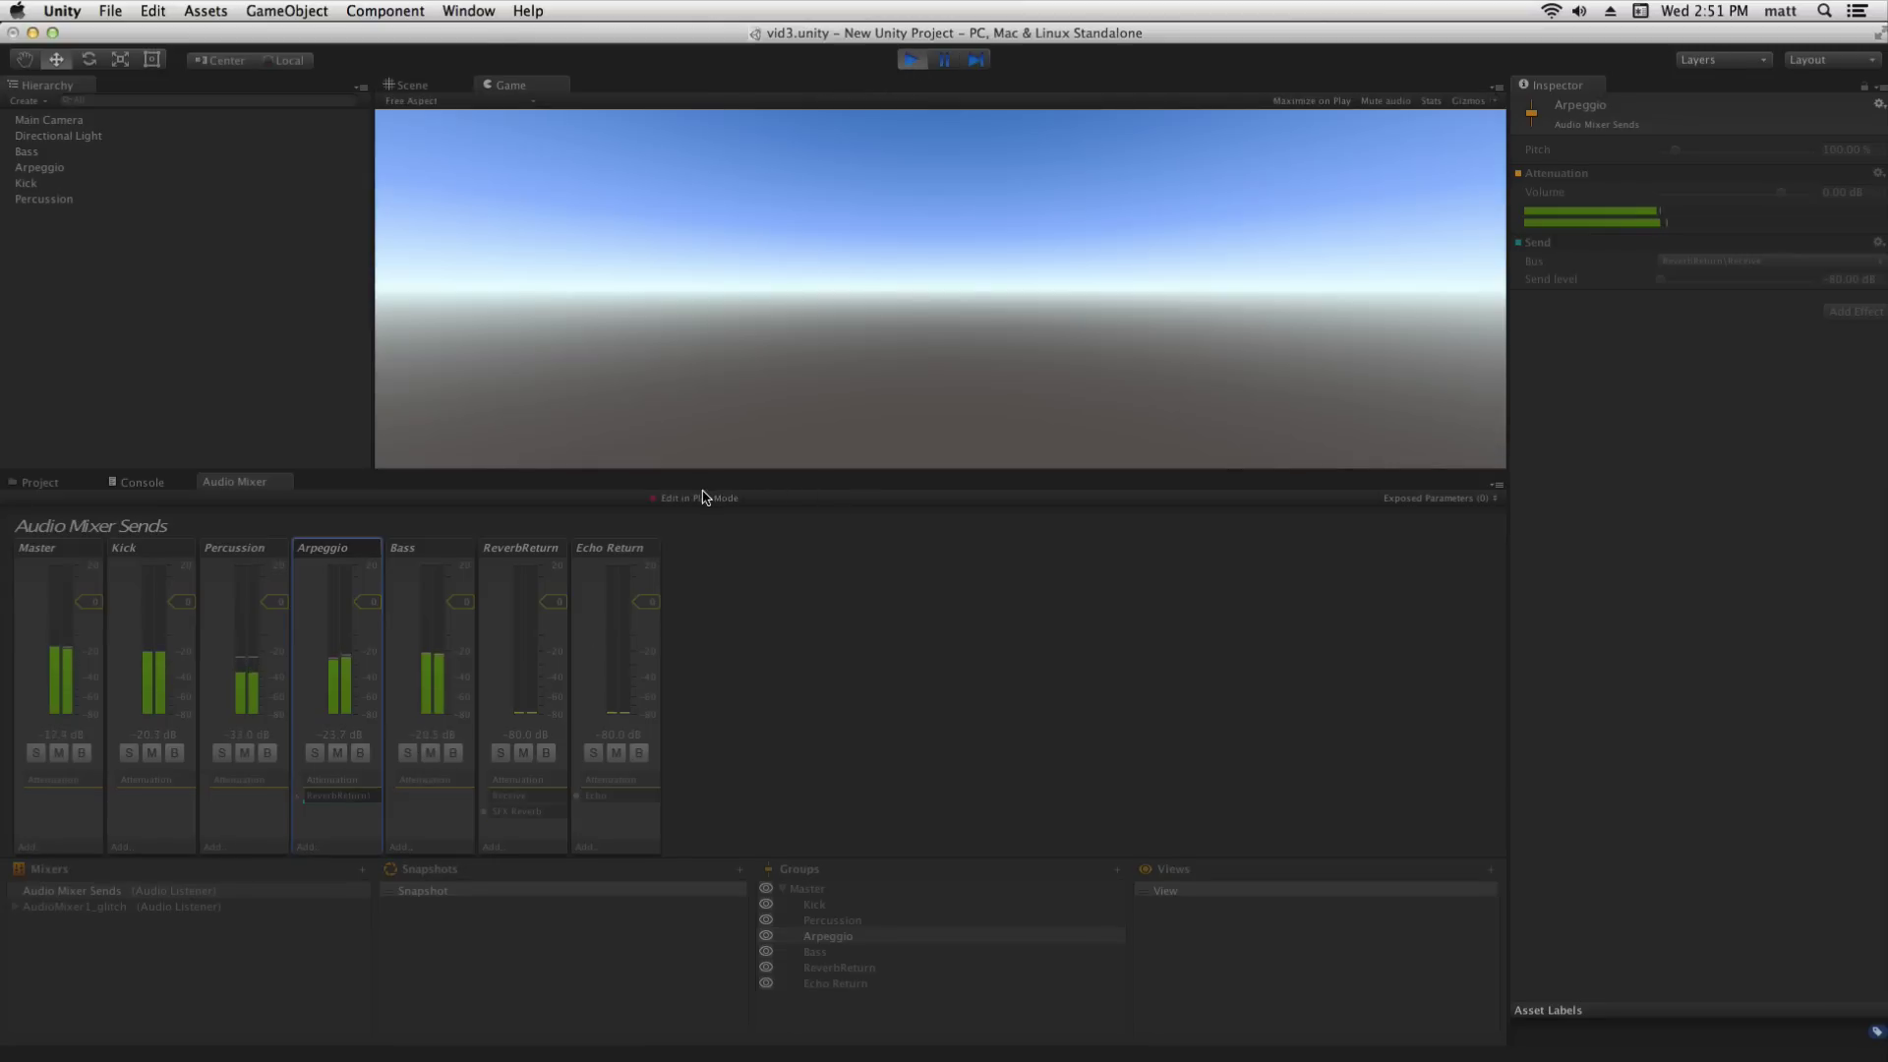
- Solo Arpeggio, raise its ReverbReturn send level to -18.40 dB, and pause playback
left_click(314, 752)
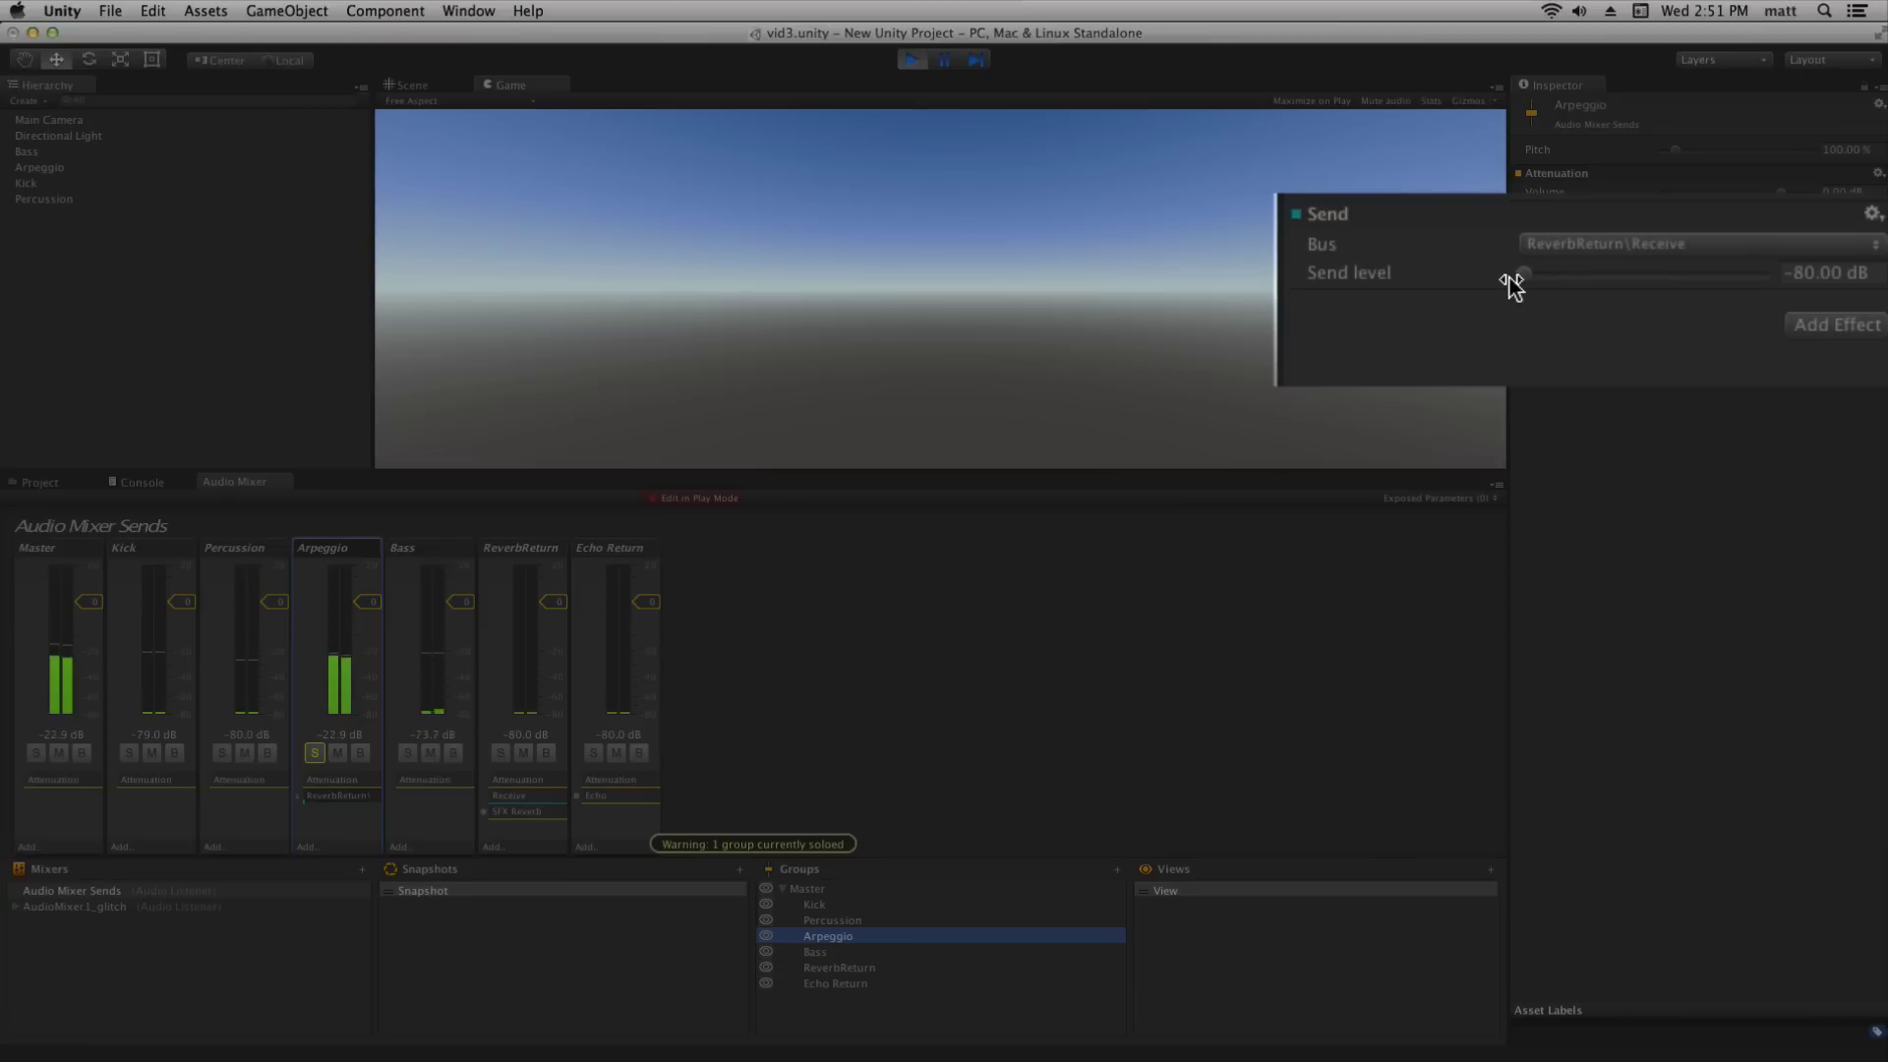
left_click_drag(1525, 278, 1706, 277)
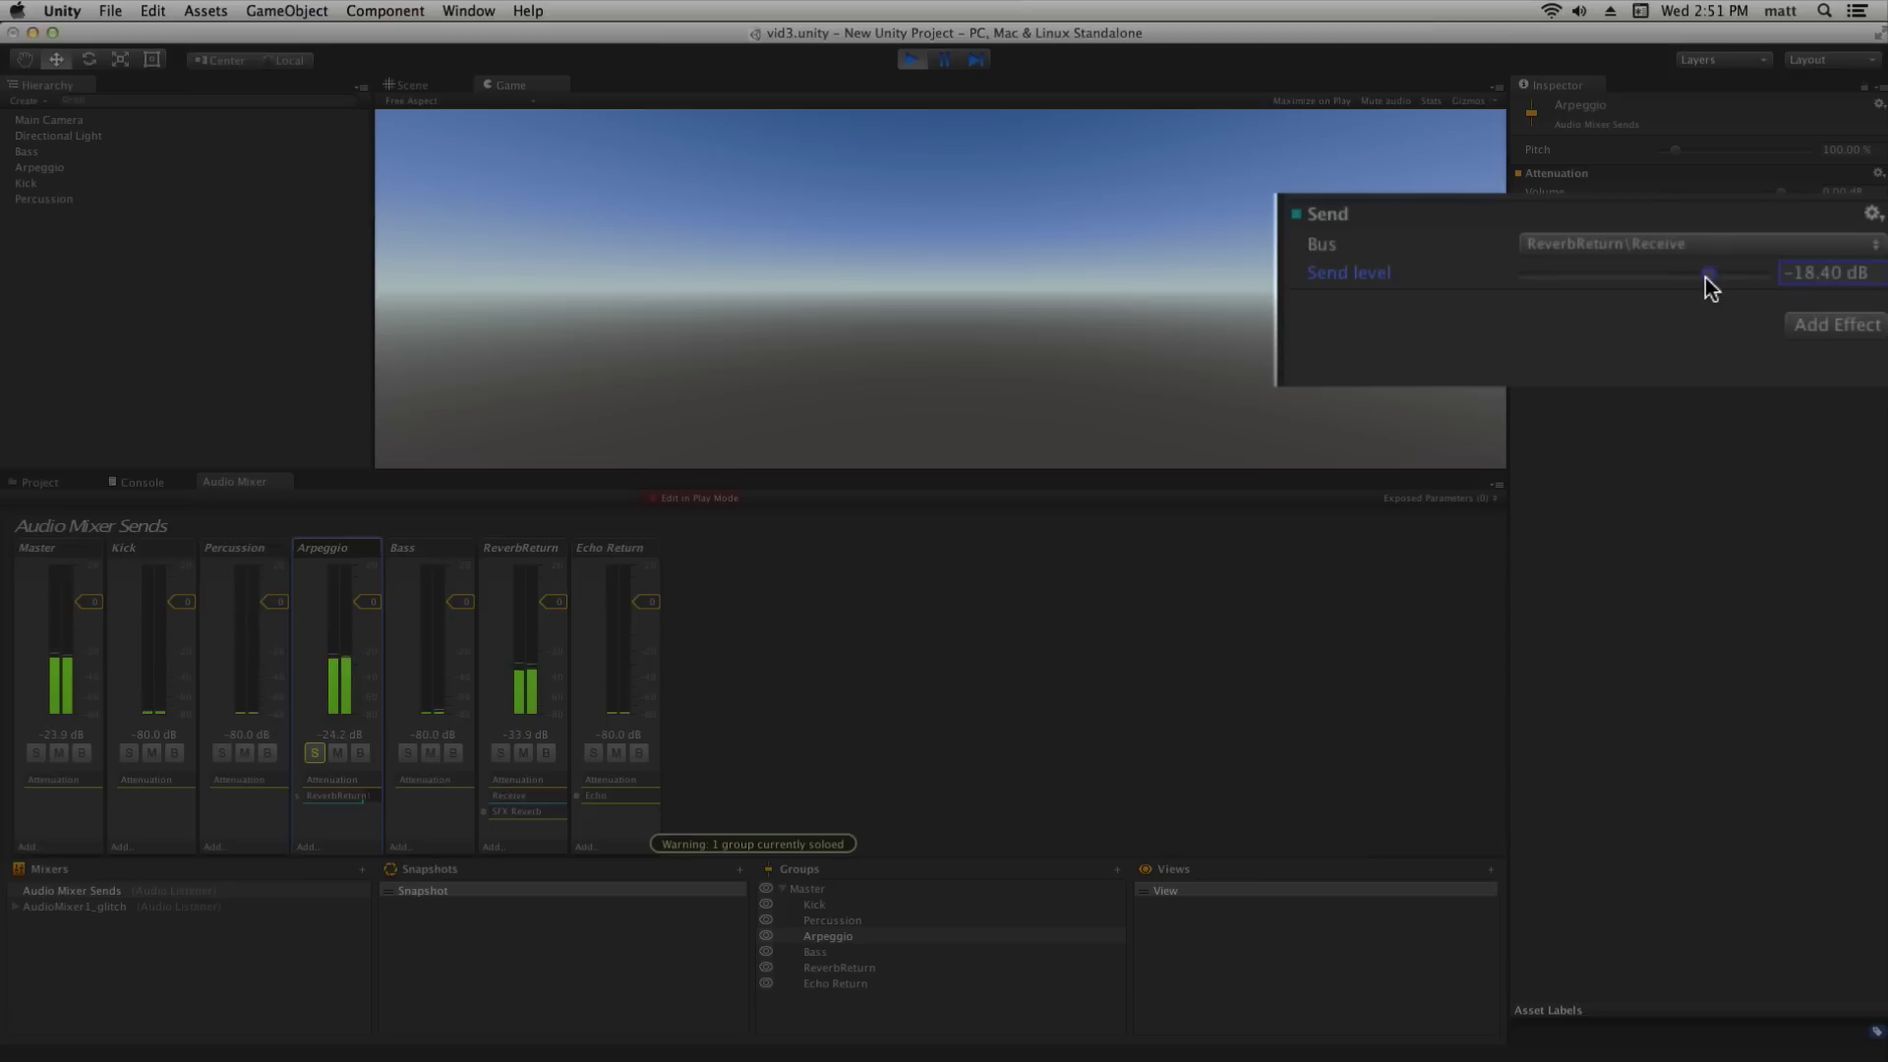
left_click(944, 59)
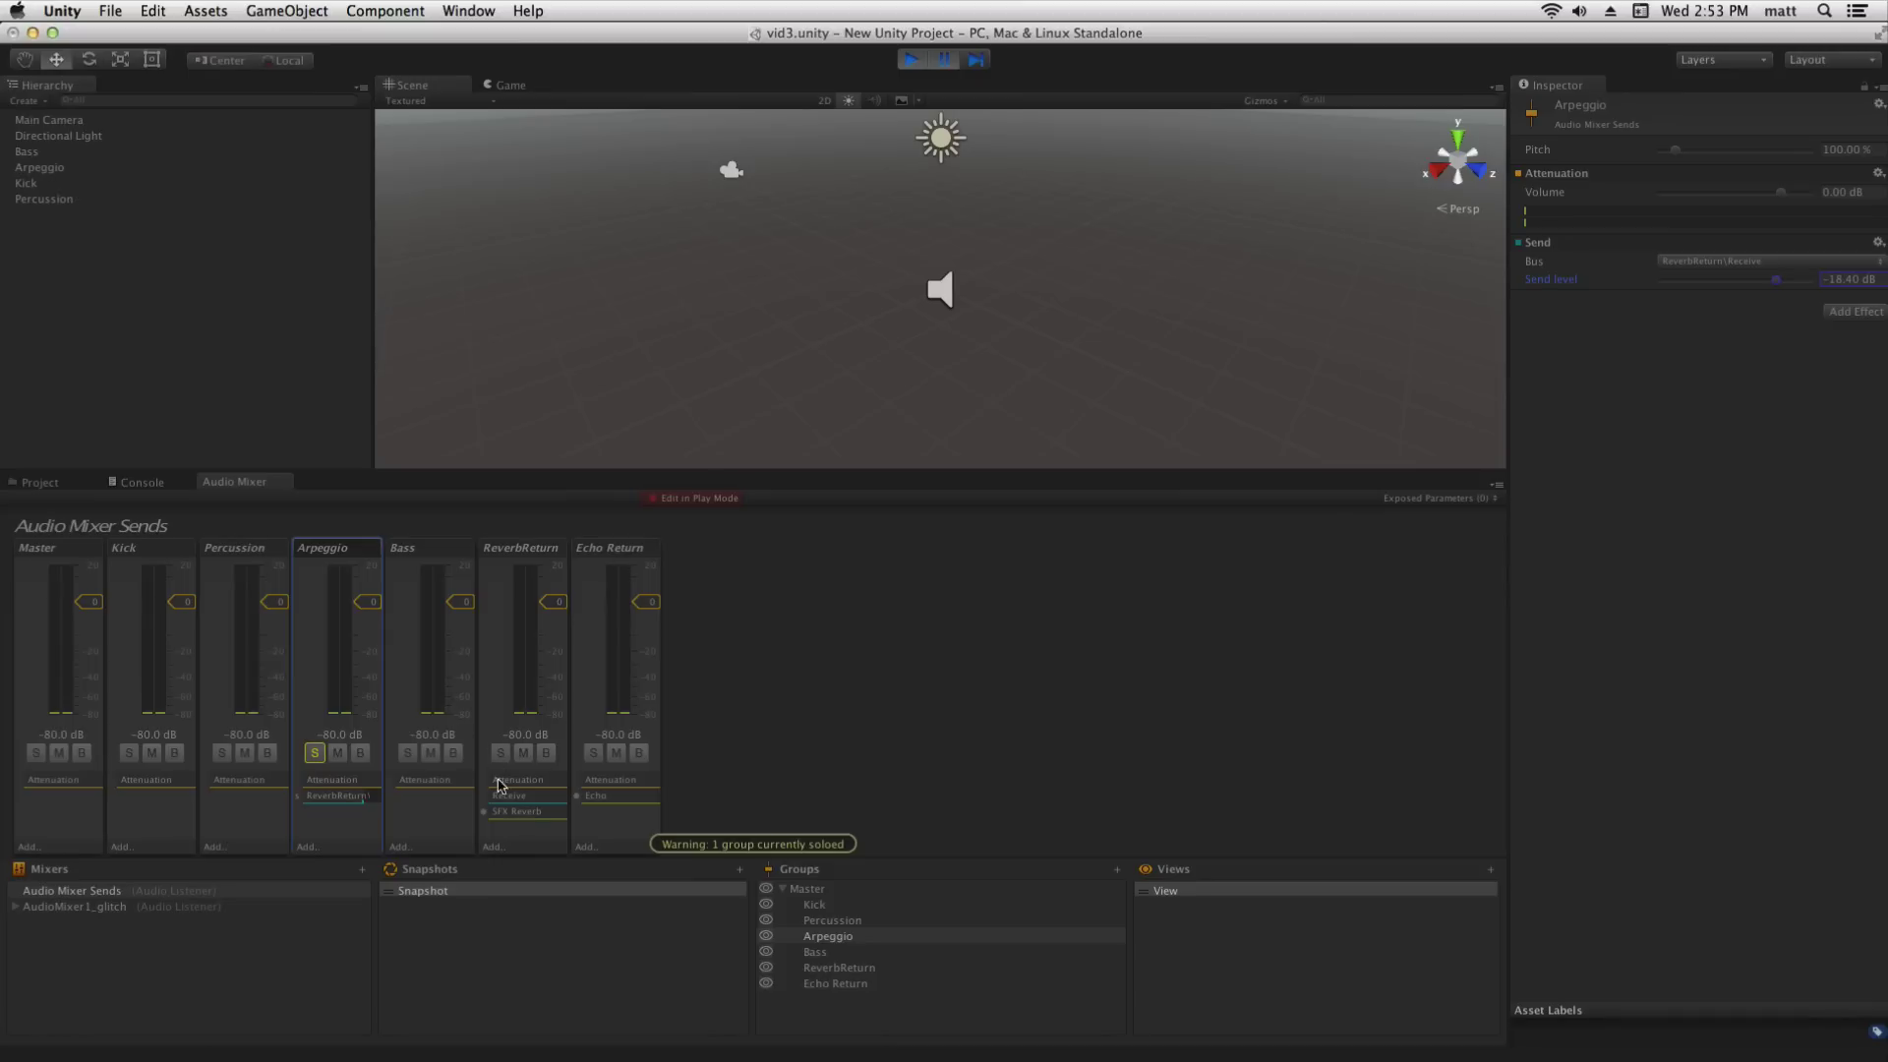
- Nudge Arpeggio's send up, re-toggle its solo, and drop its volume to -80 dB
left_click(526, 814)
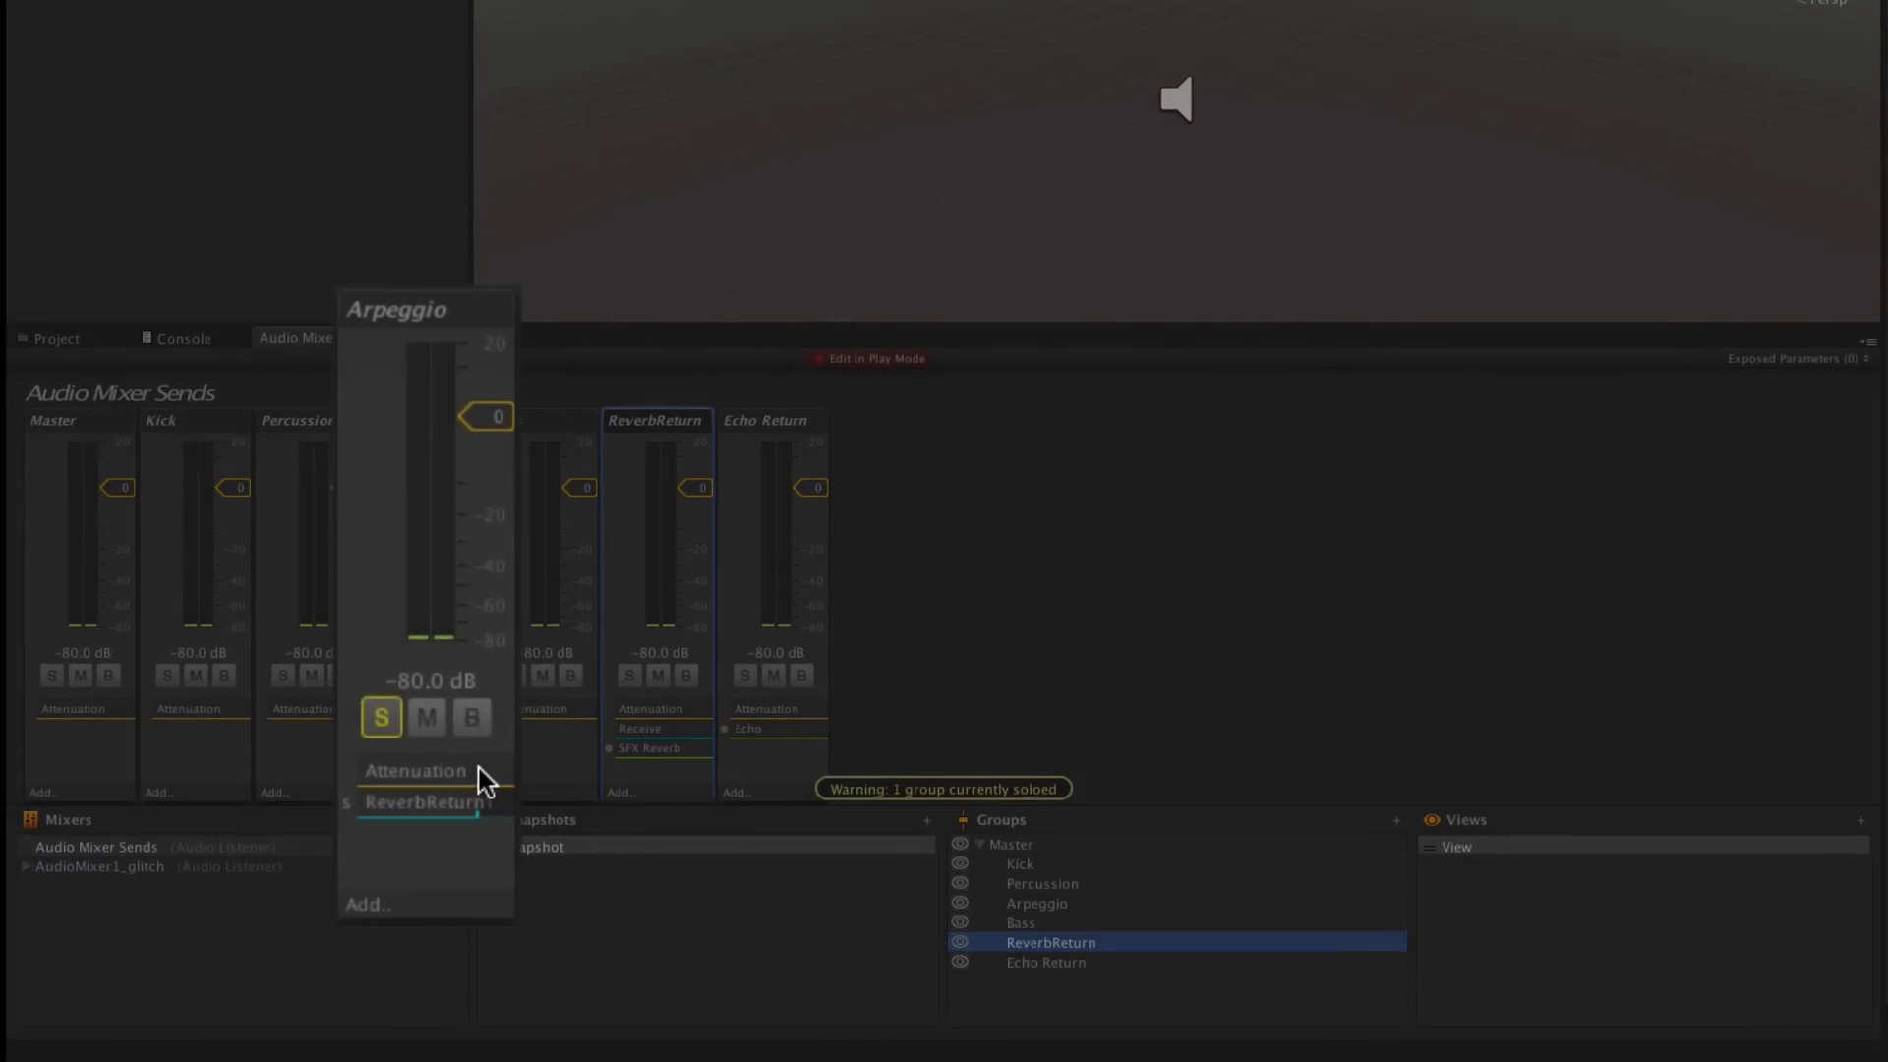
left_click_drag(370, 810, 486, 816)
left_click(383, 715)
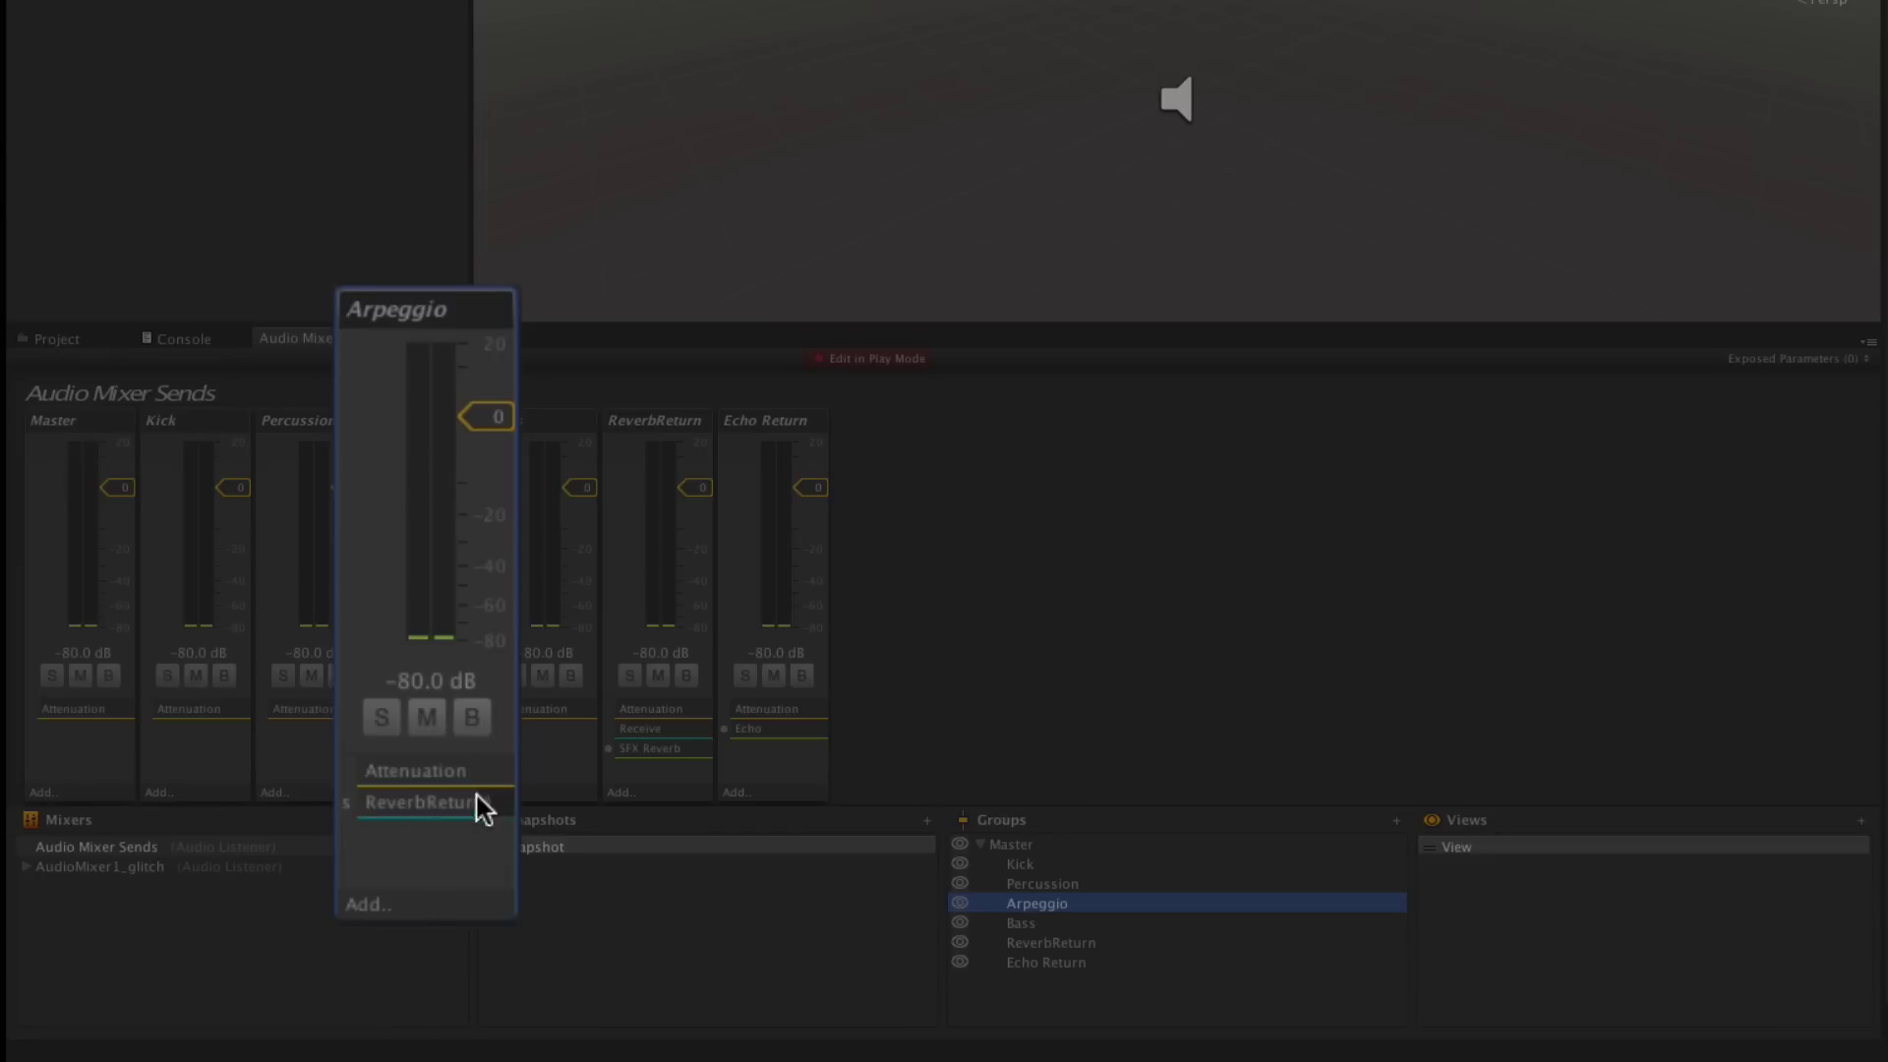
left_click(384, 722)
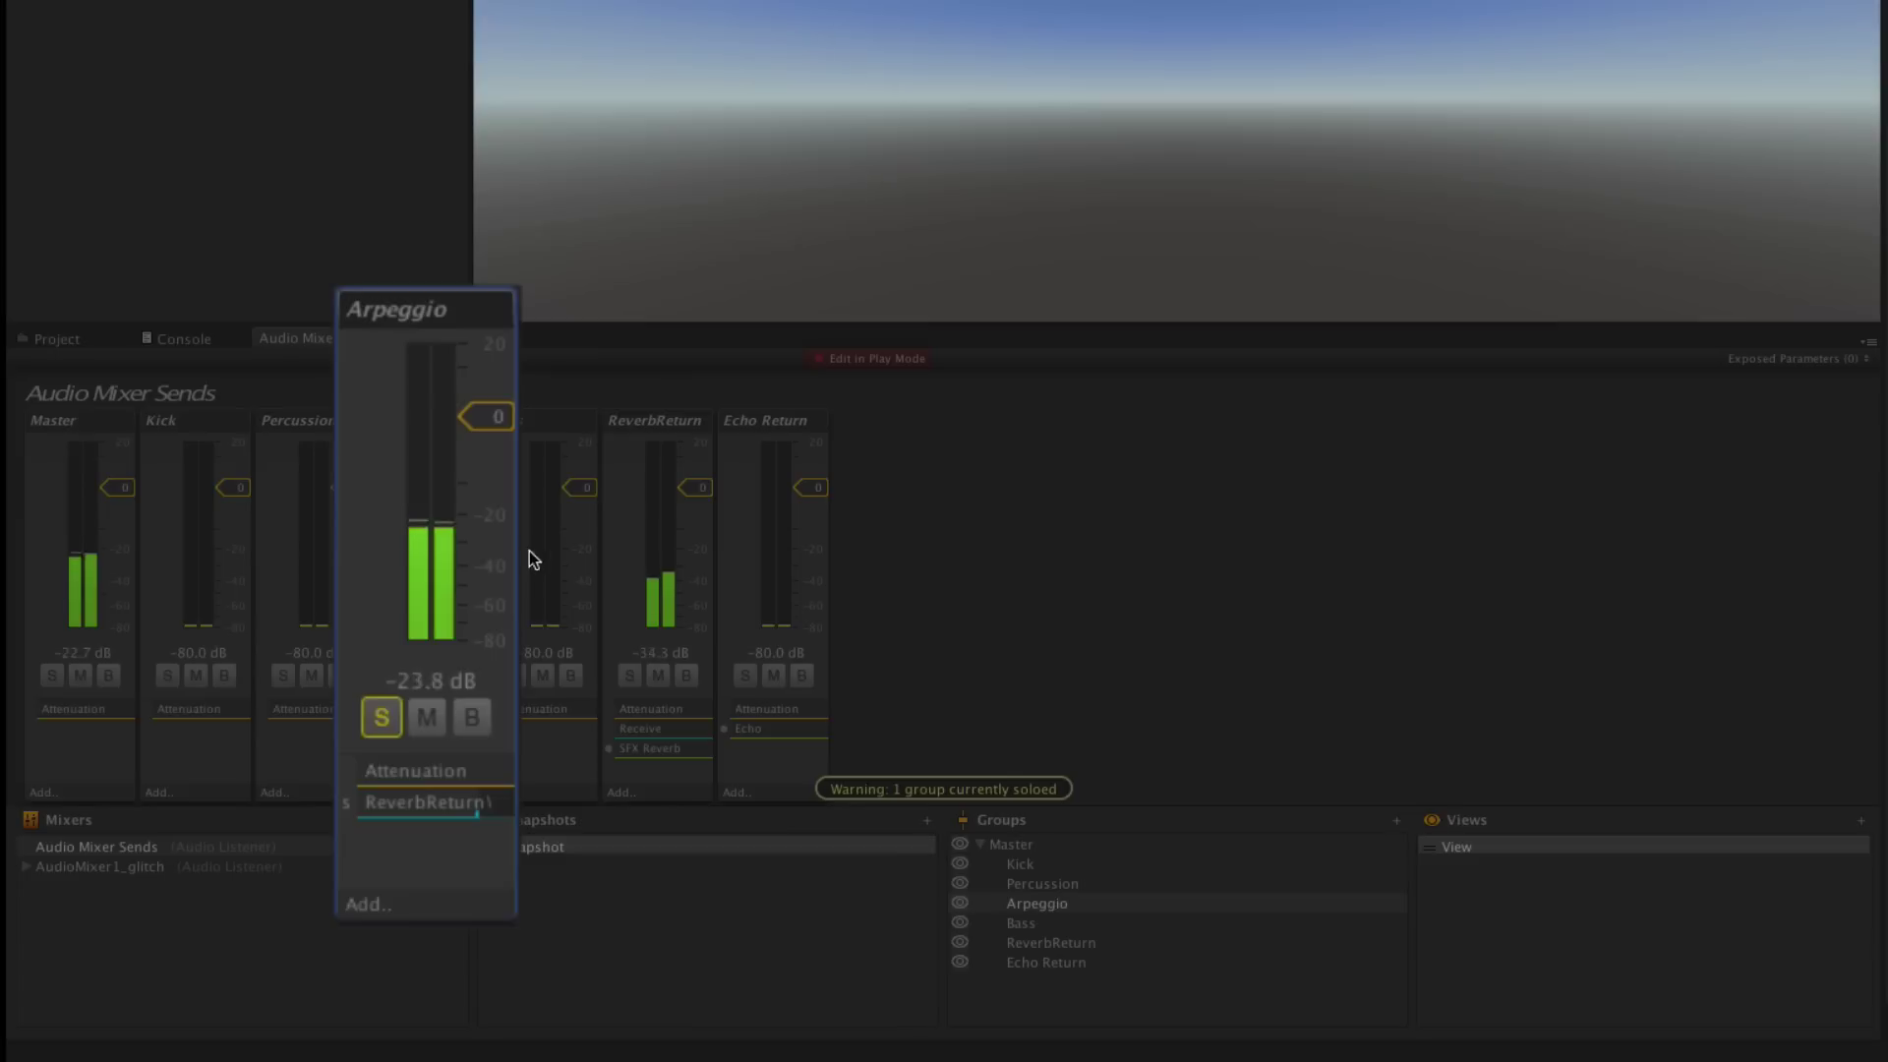
left_click_drag(493, 421, 501, 644)
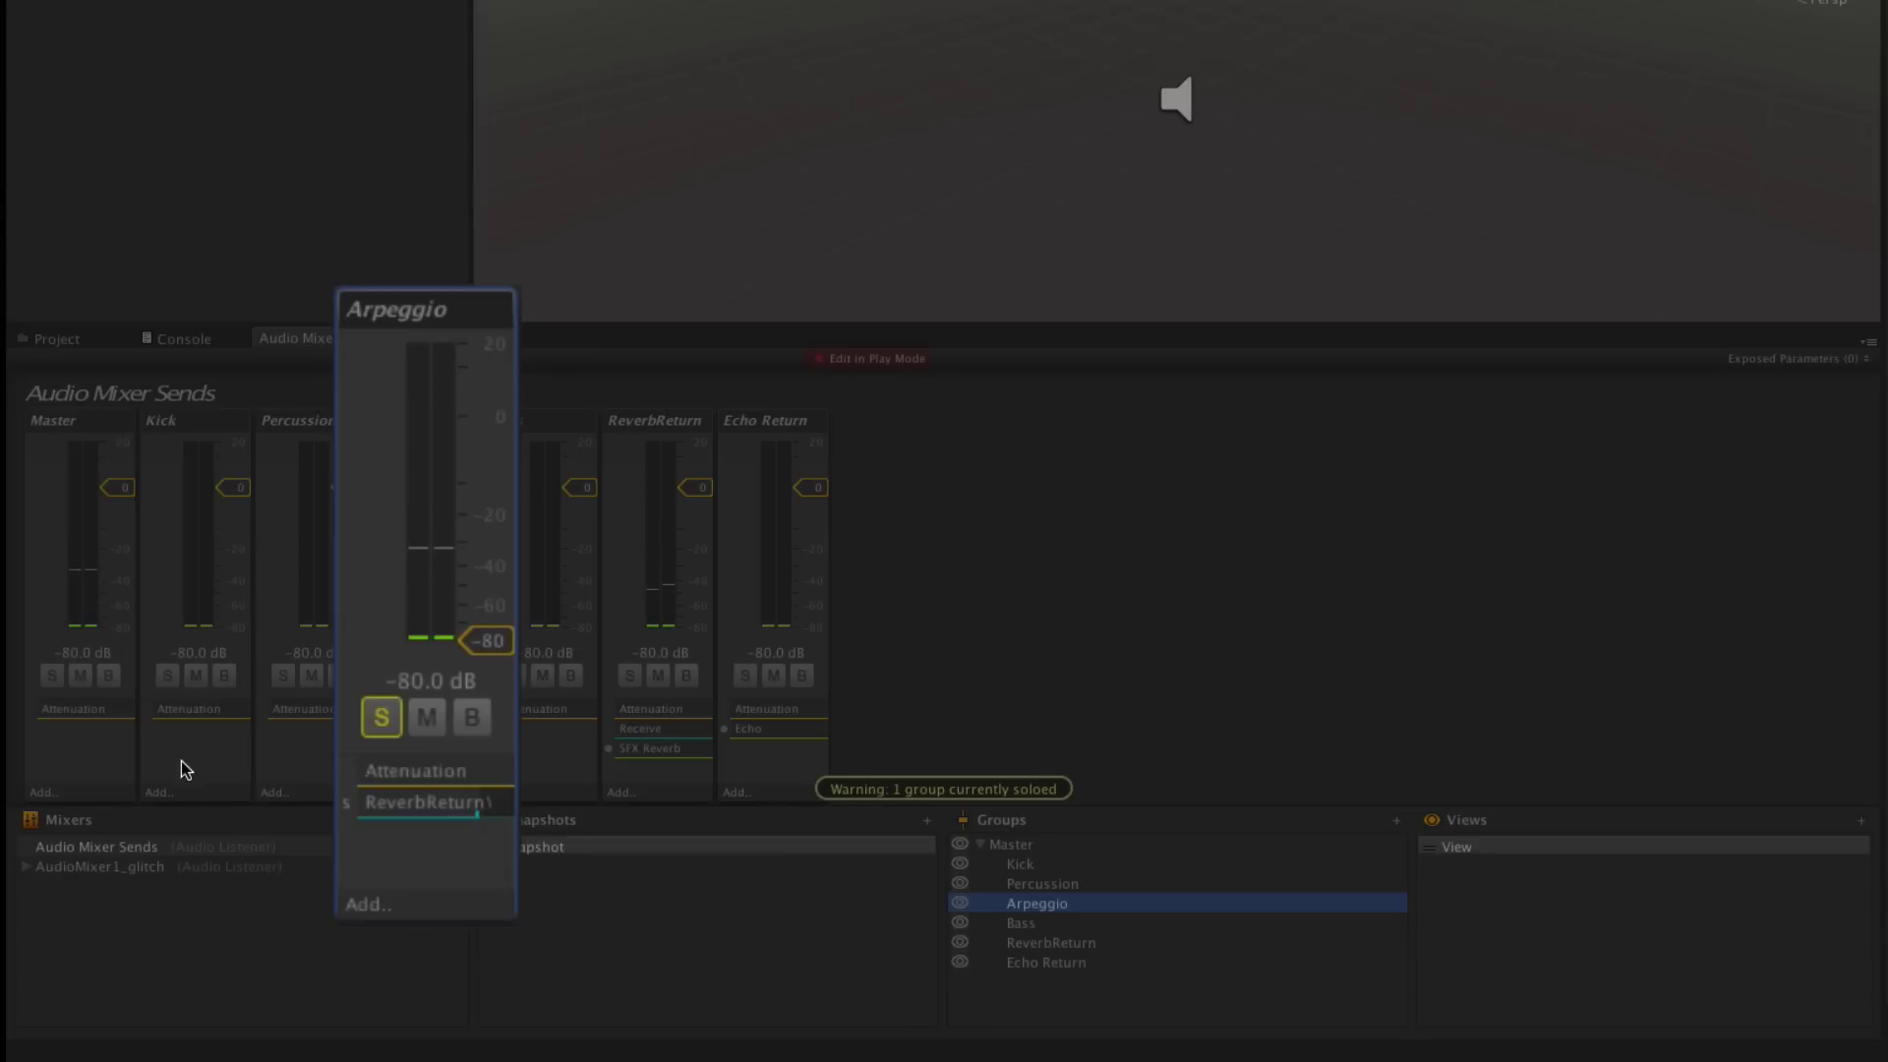
- Reorder Arpeggio's Attenuation and send, turn its reverb send to -80 dB, and pause the game
left_click_drag(433, 780, 438, 830)
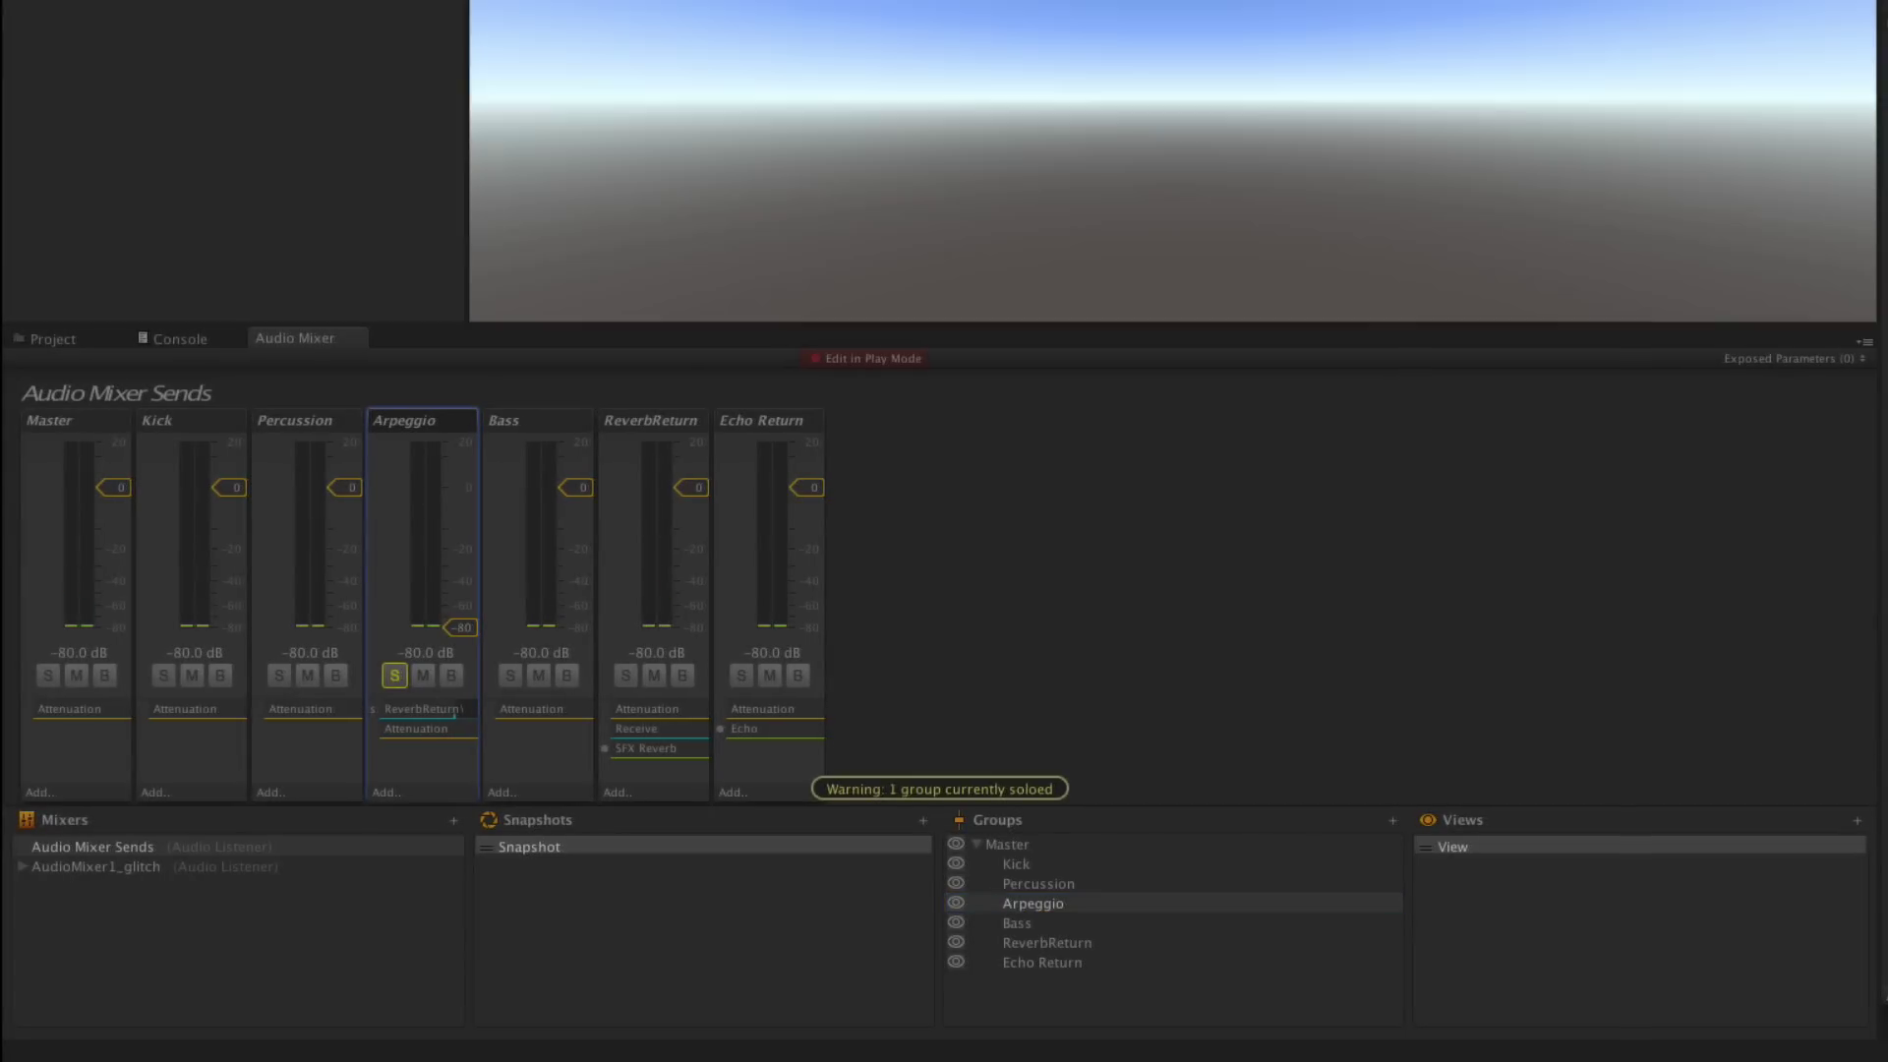
left_click_drag(468, 630, 470, 599)
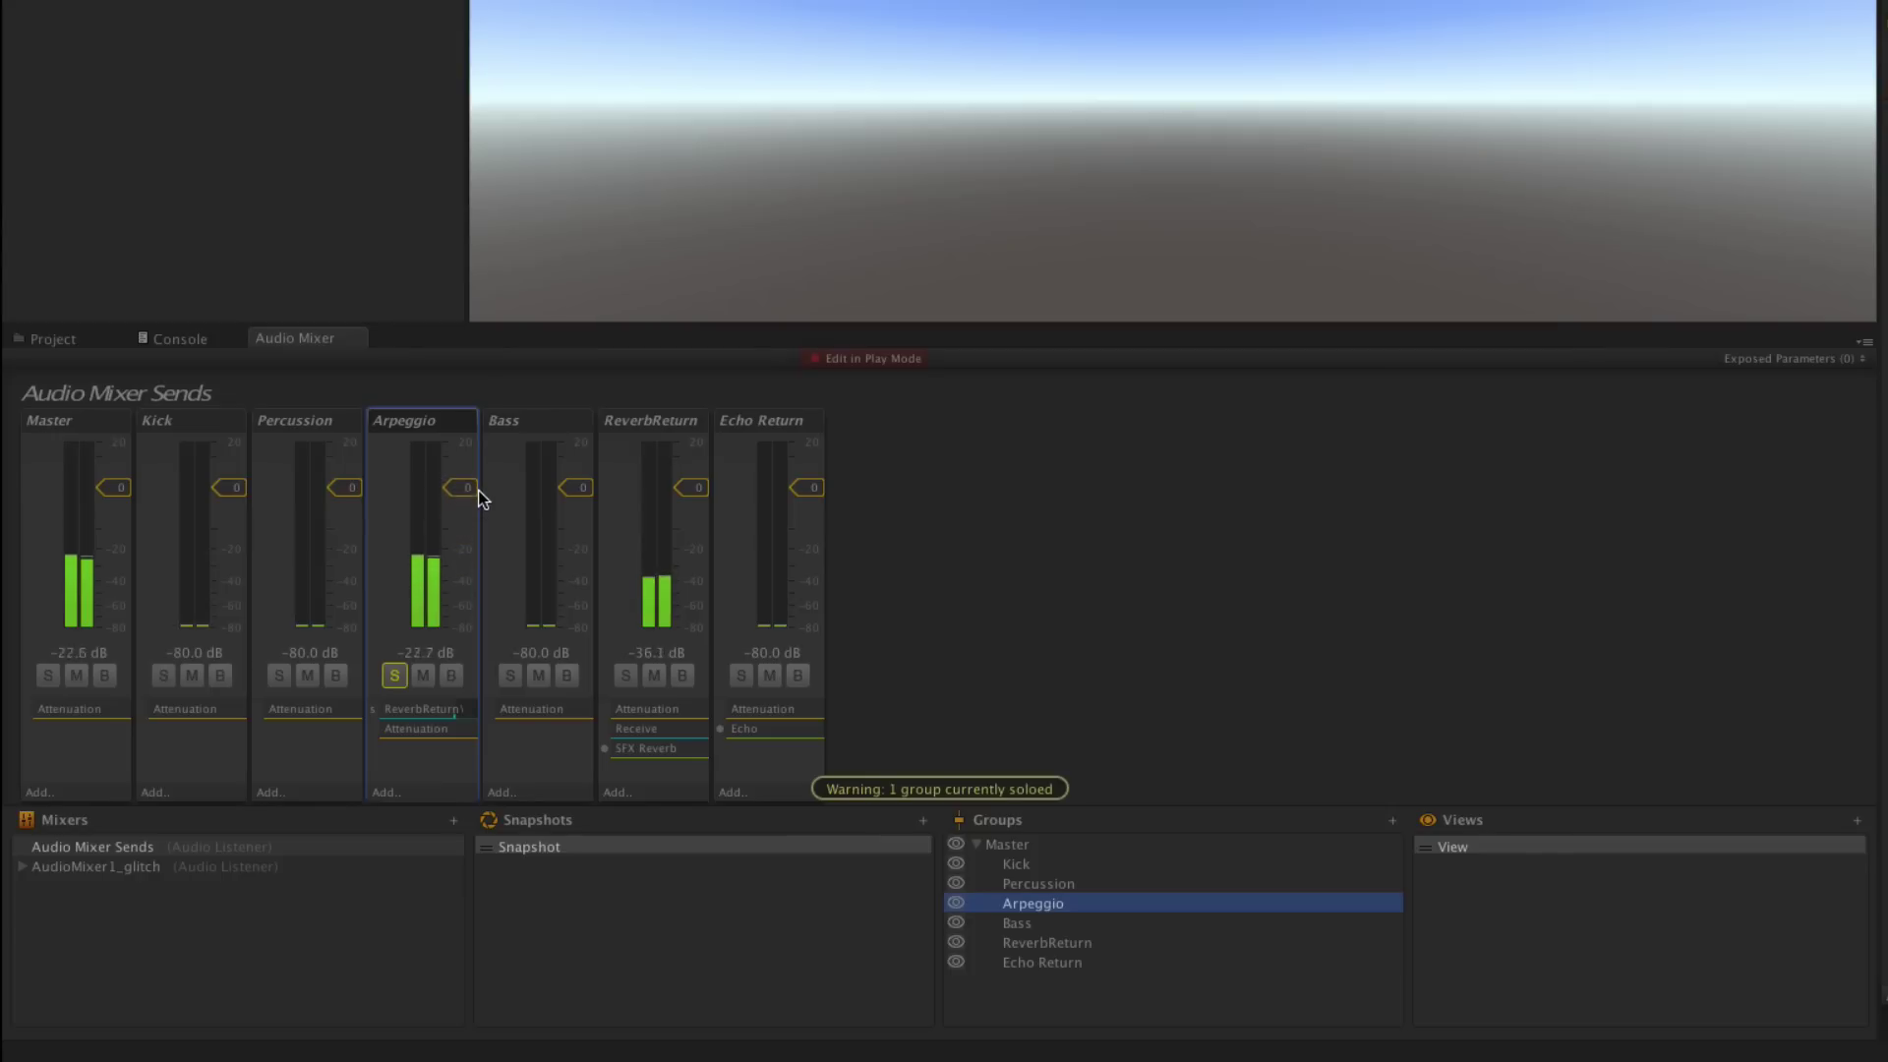
left_click_drag(478, 503, 497, 792)
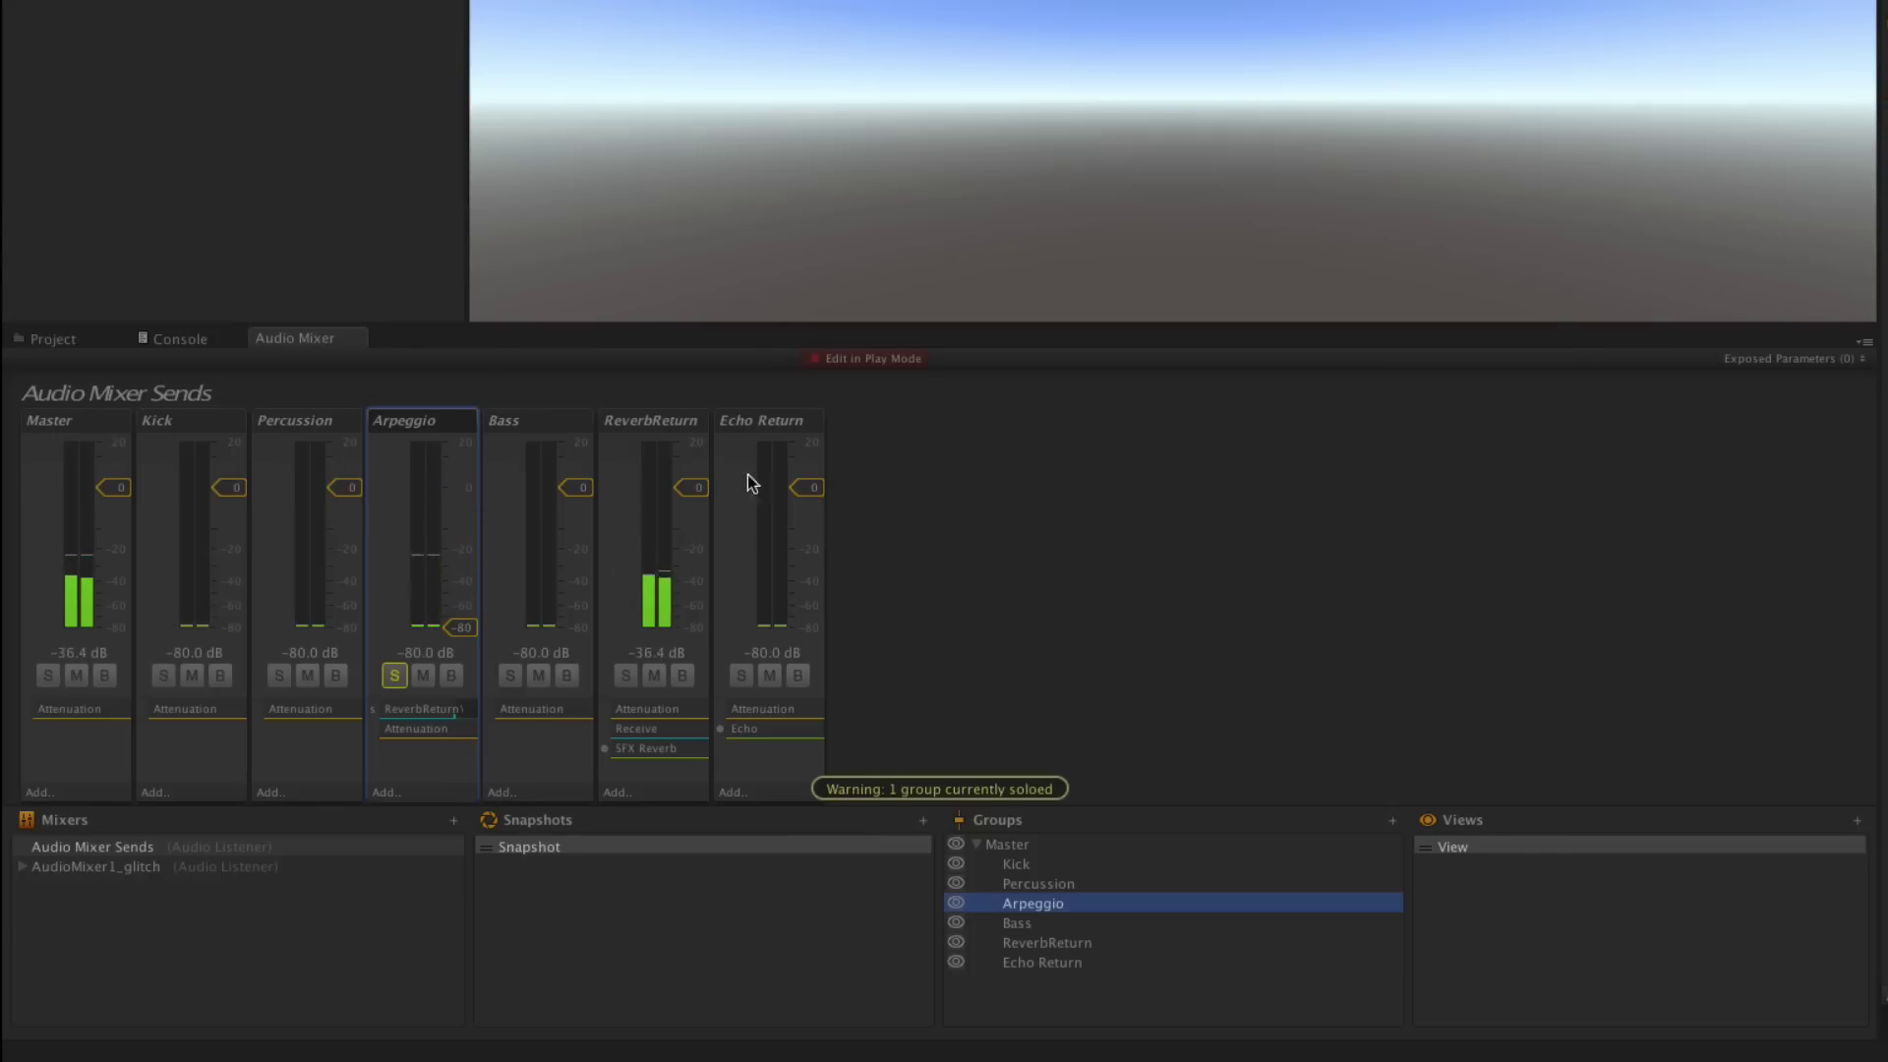
key("ctrl+1")
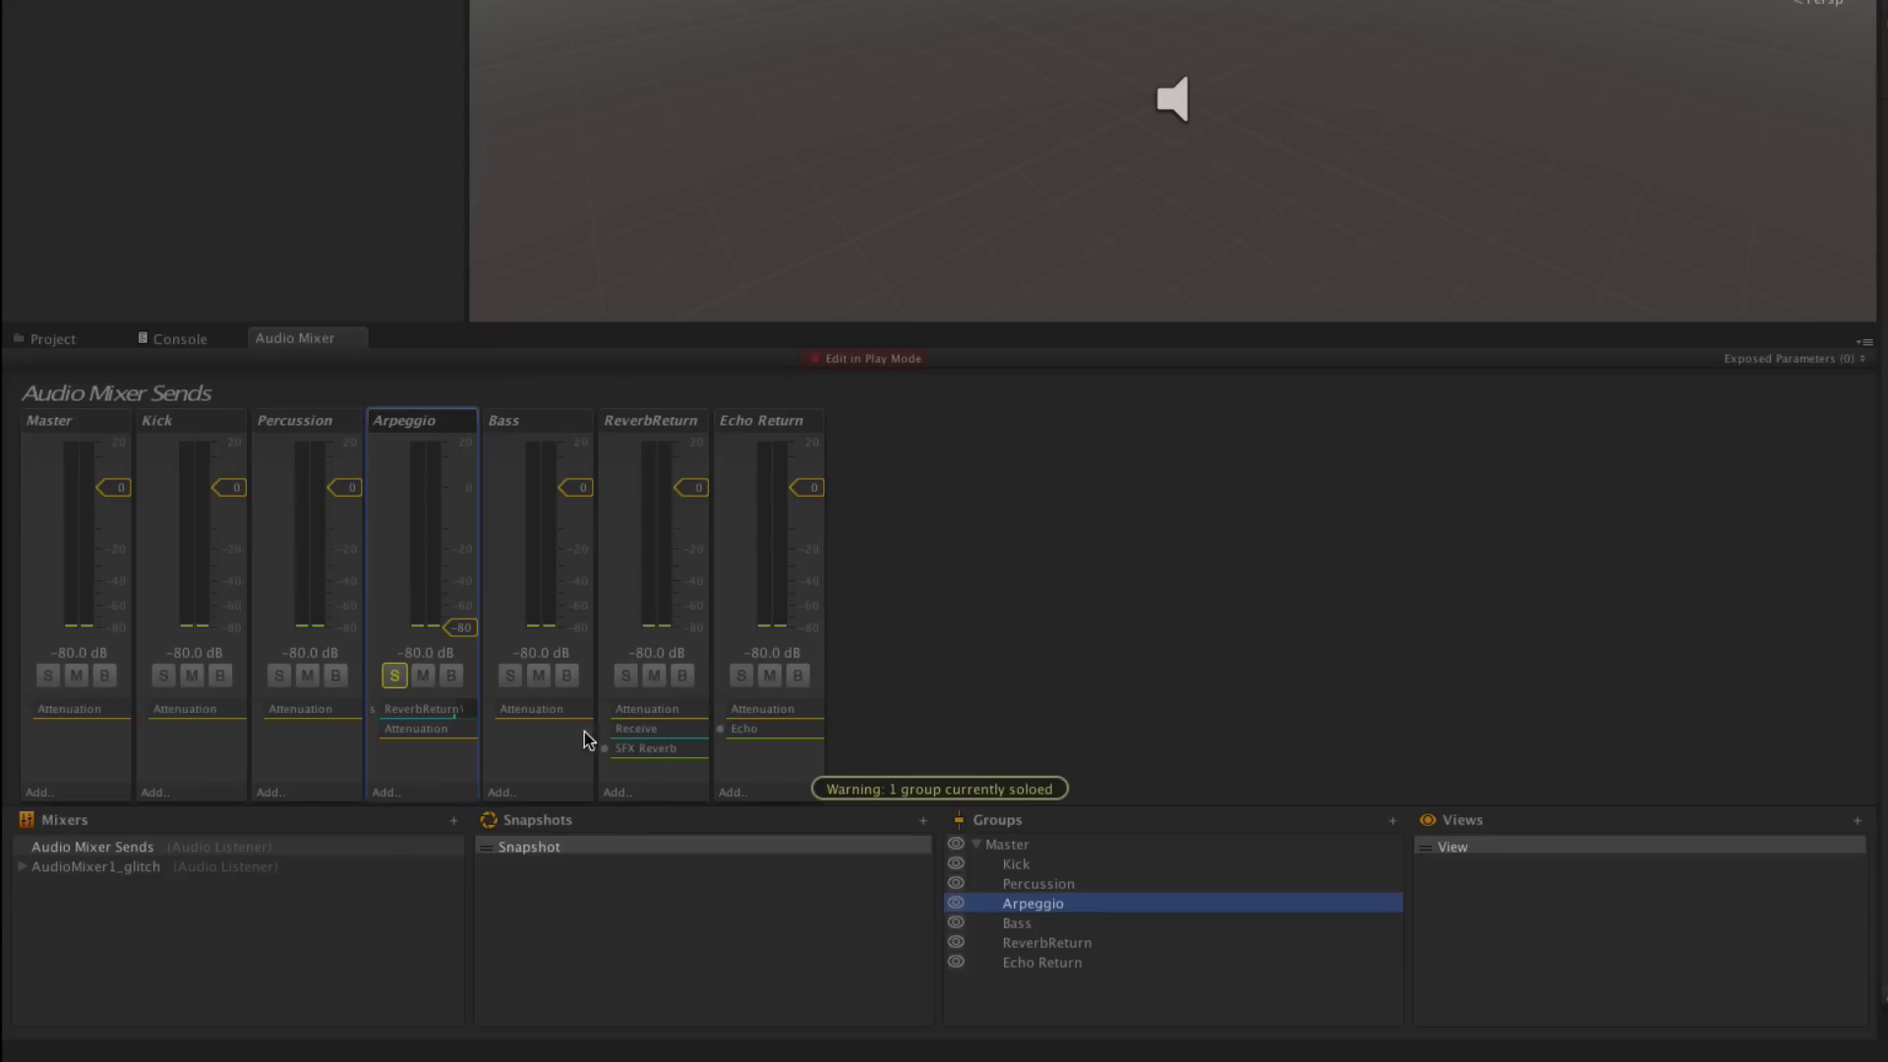
left_click_drag(444, 779, 438, 839)
- Raise Arpeggio's reverb send and reorder ReverbReturn's slots so Receive precedes SFX Reverb
left_click_drag(645, 723, 646, 759)
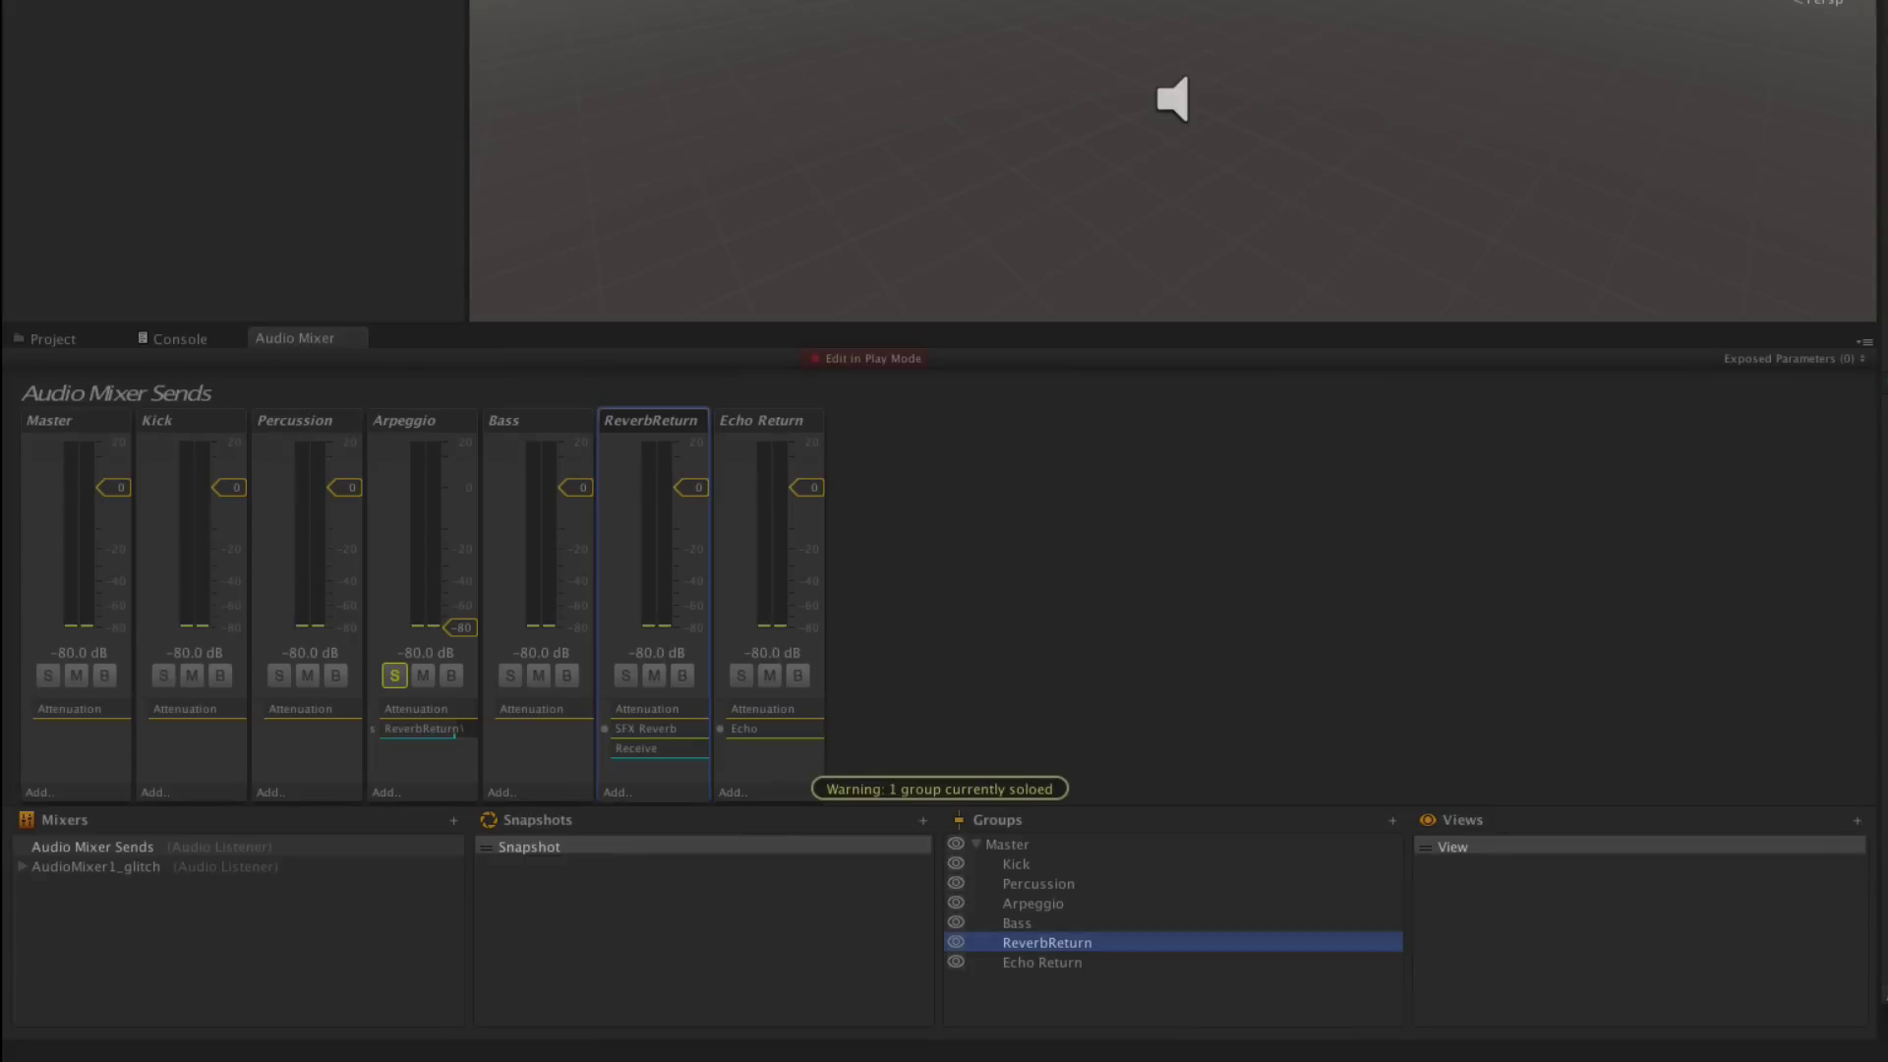
left_click_drag(459, 627, 464, 491)
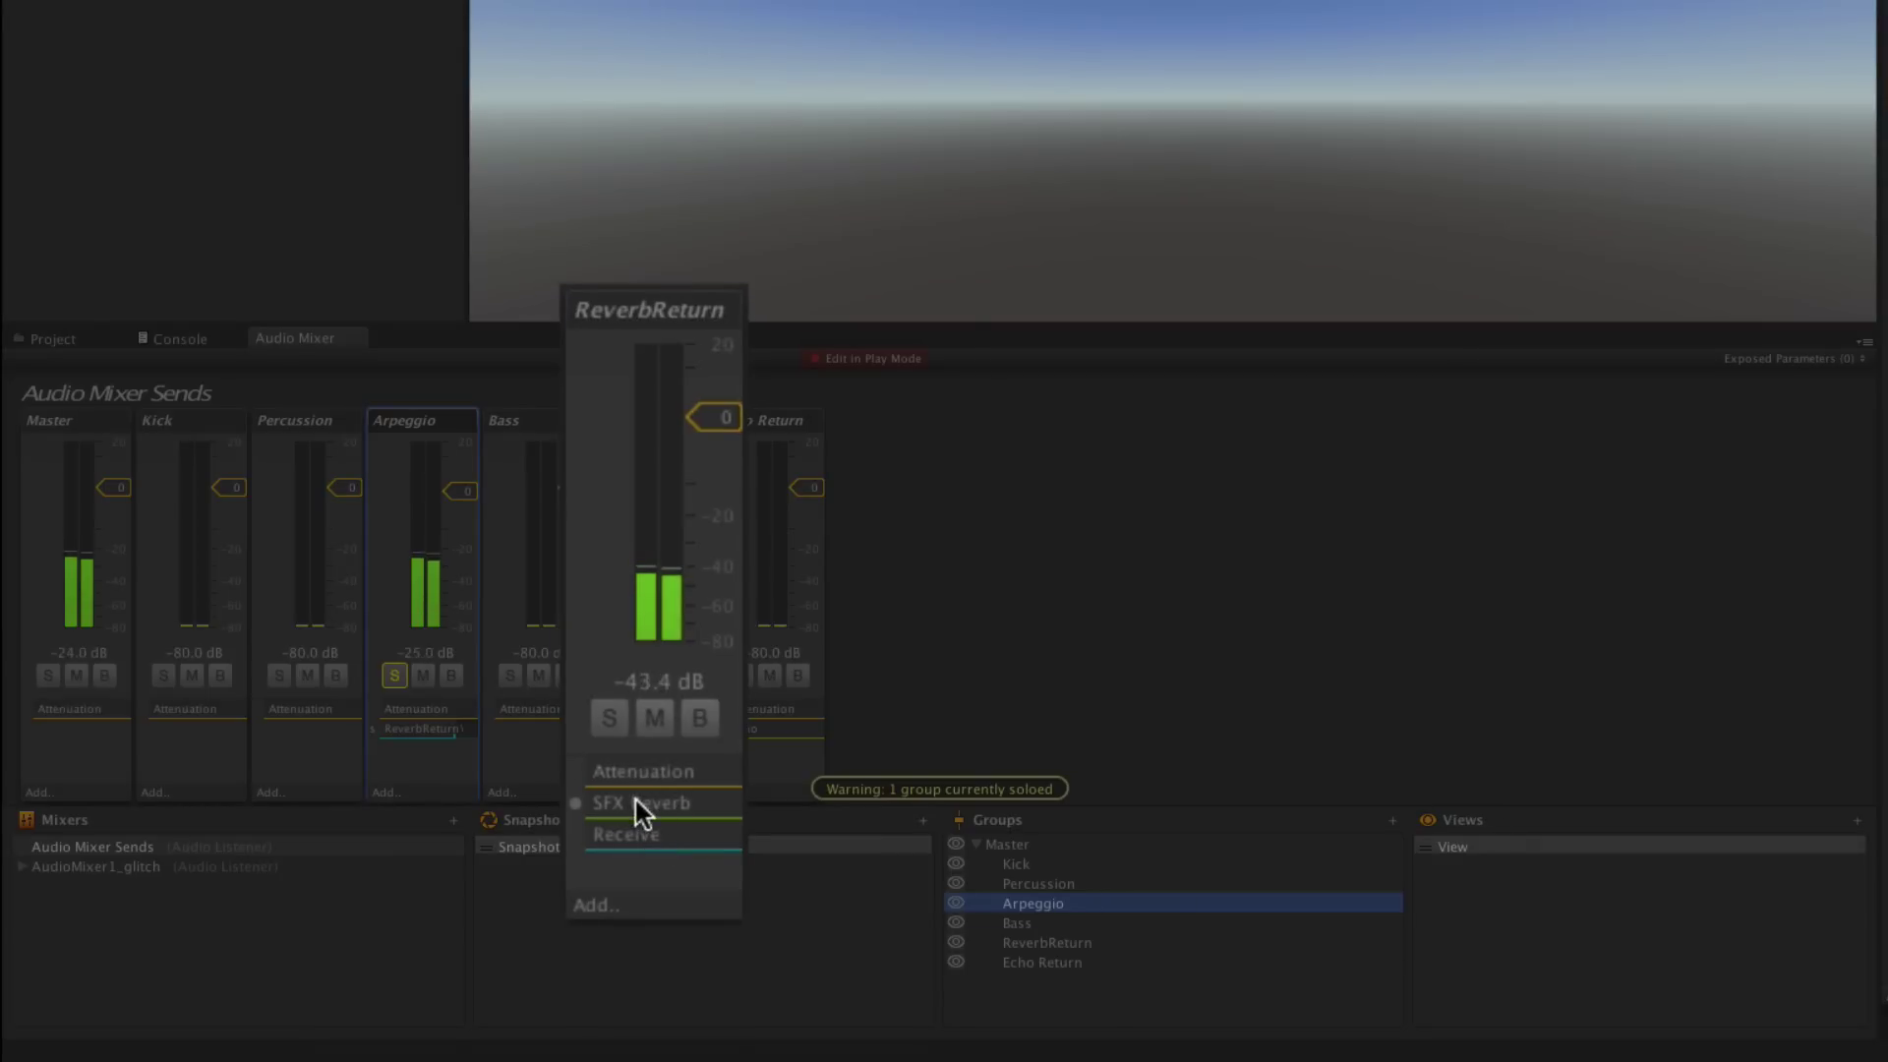
left_click_drag(639, 801, 635, 855)
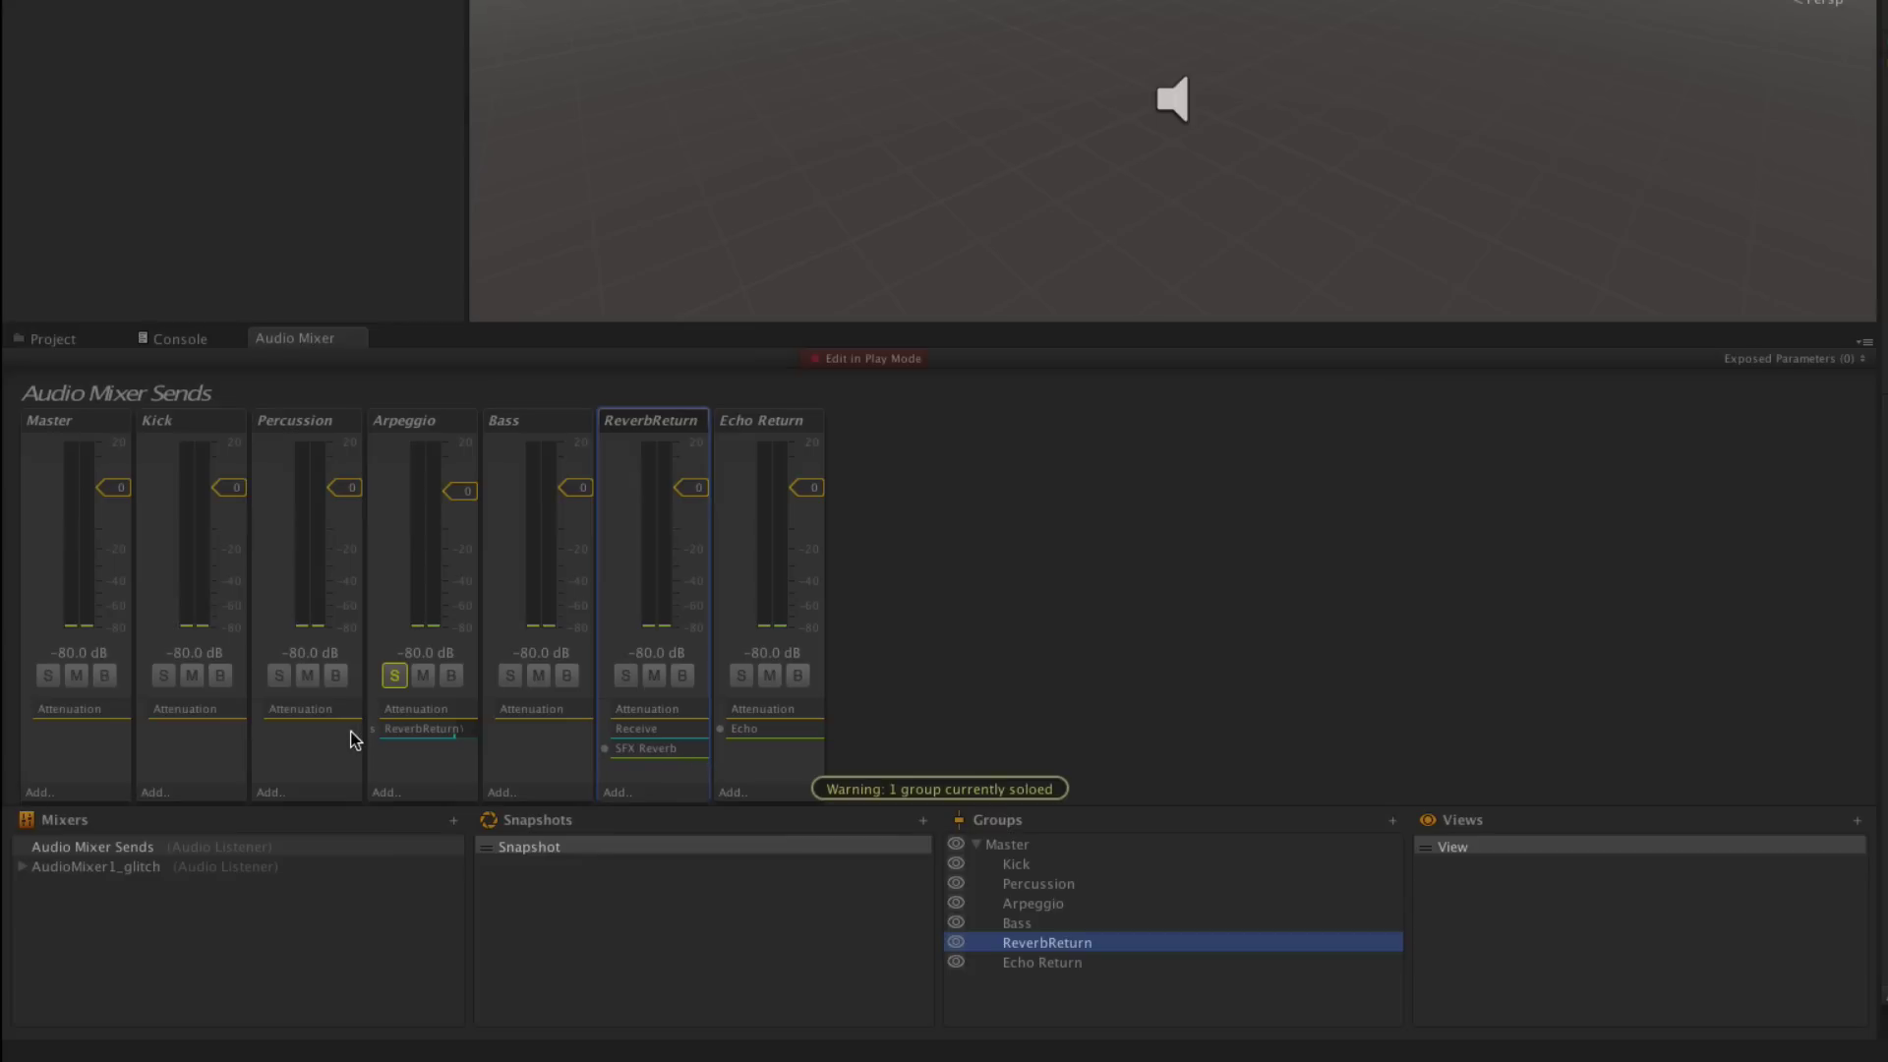
- Add a Send to Percussion routed to ReverbReturn\Receive
left_click(318, 726)
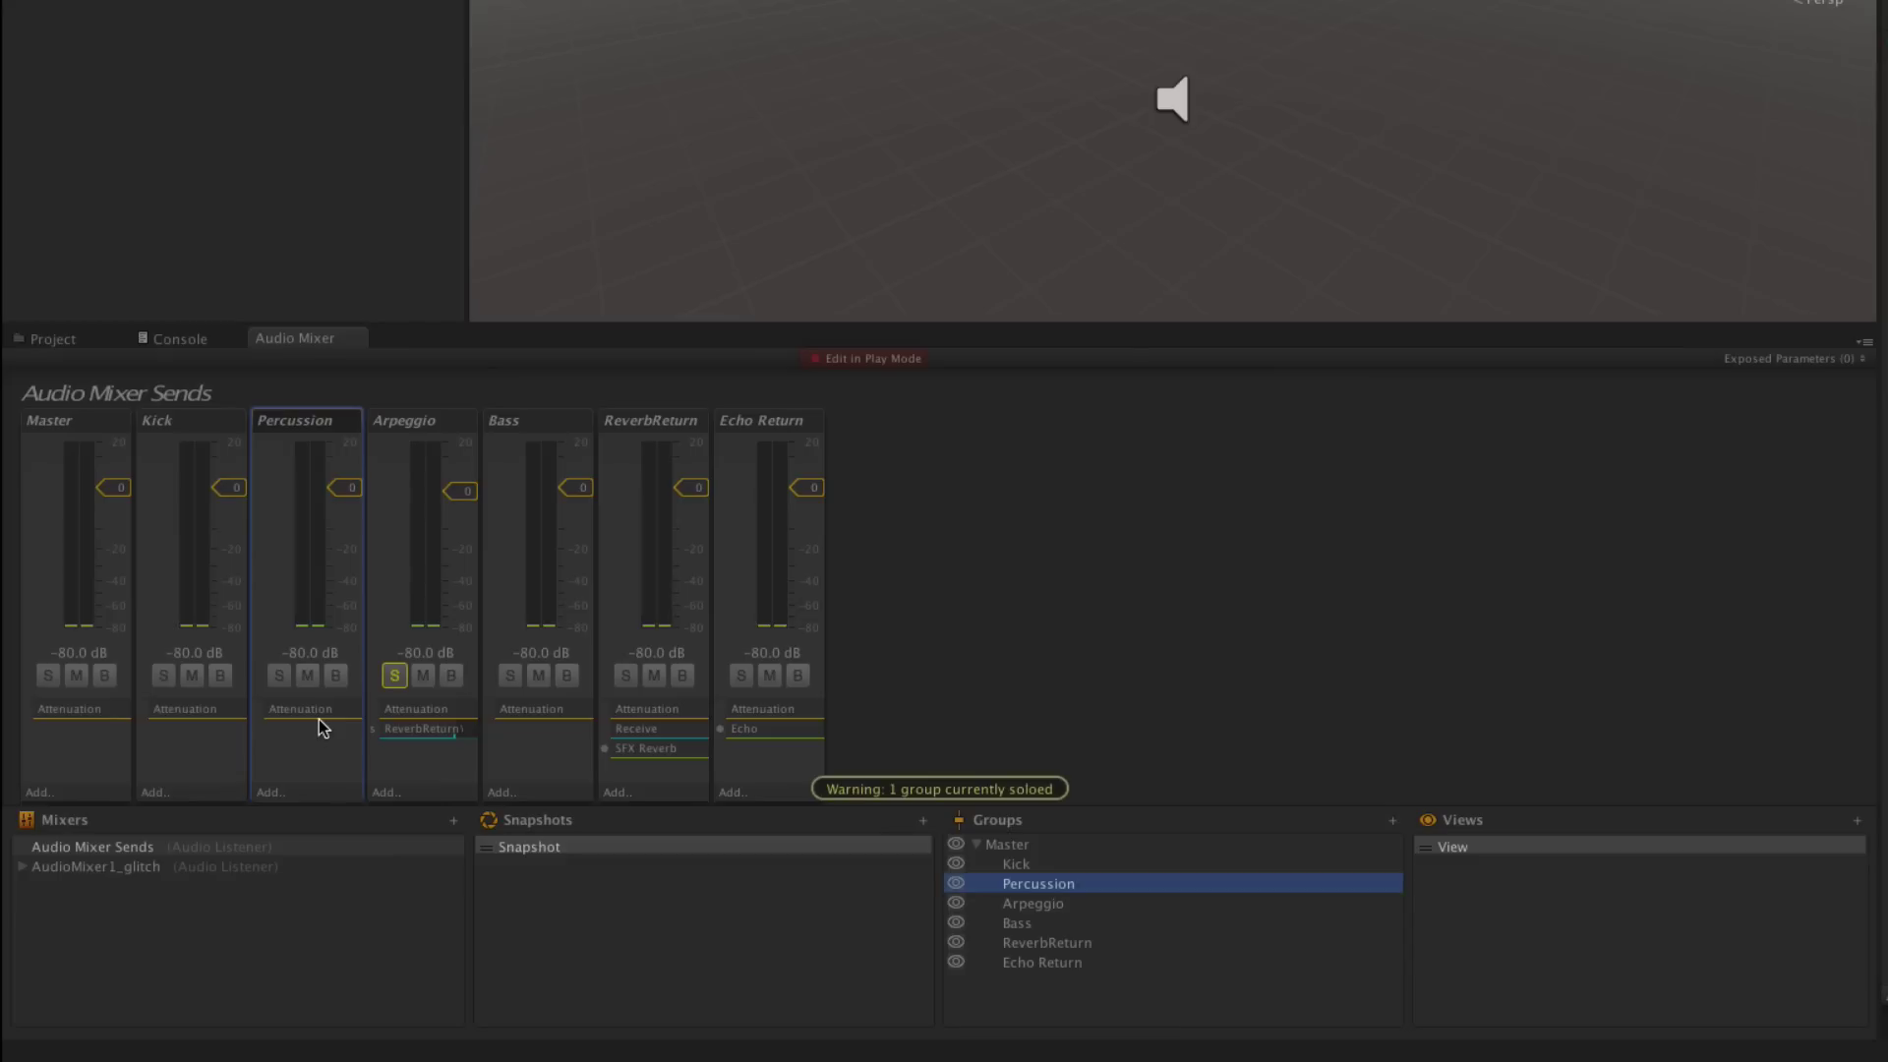
left_click(271, 793)
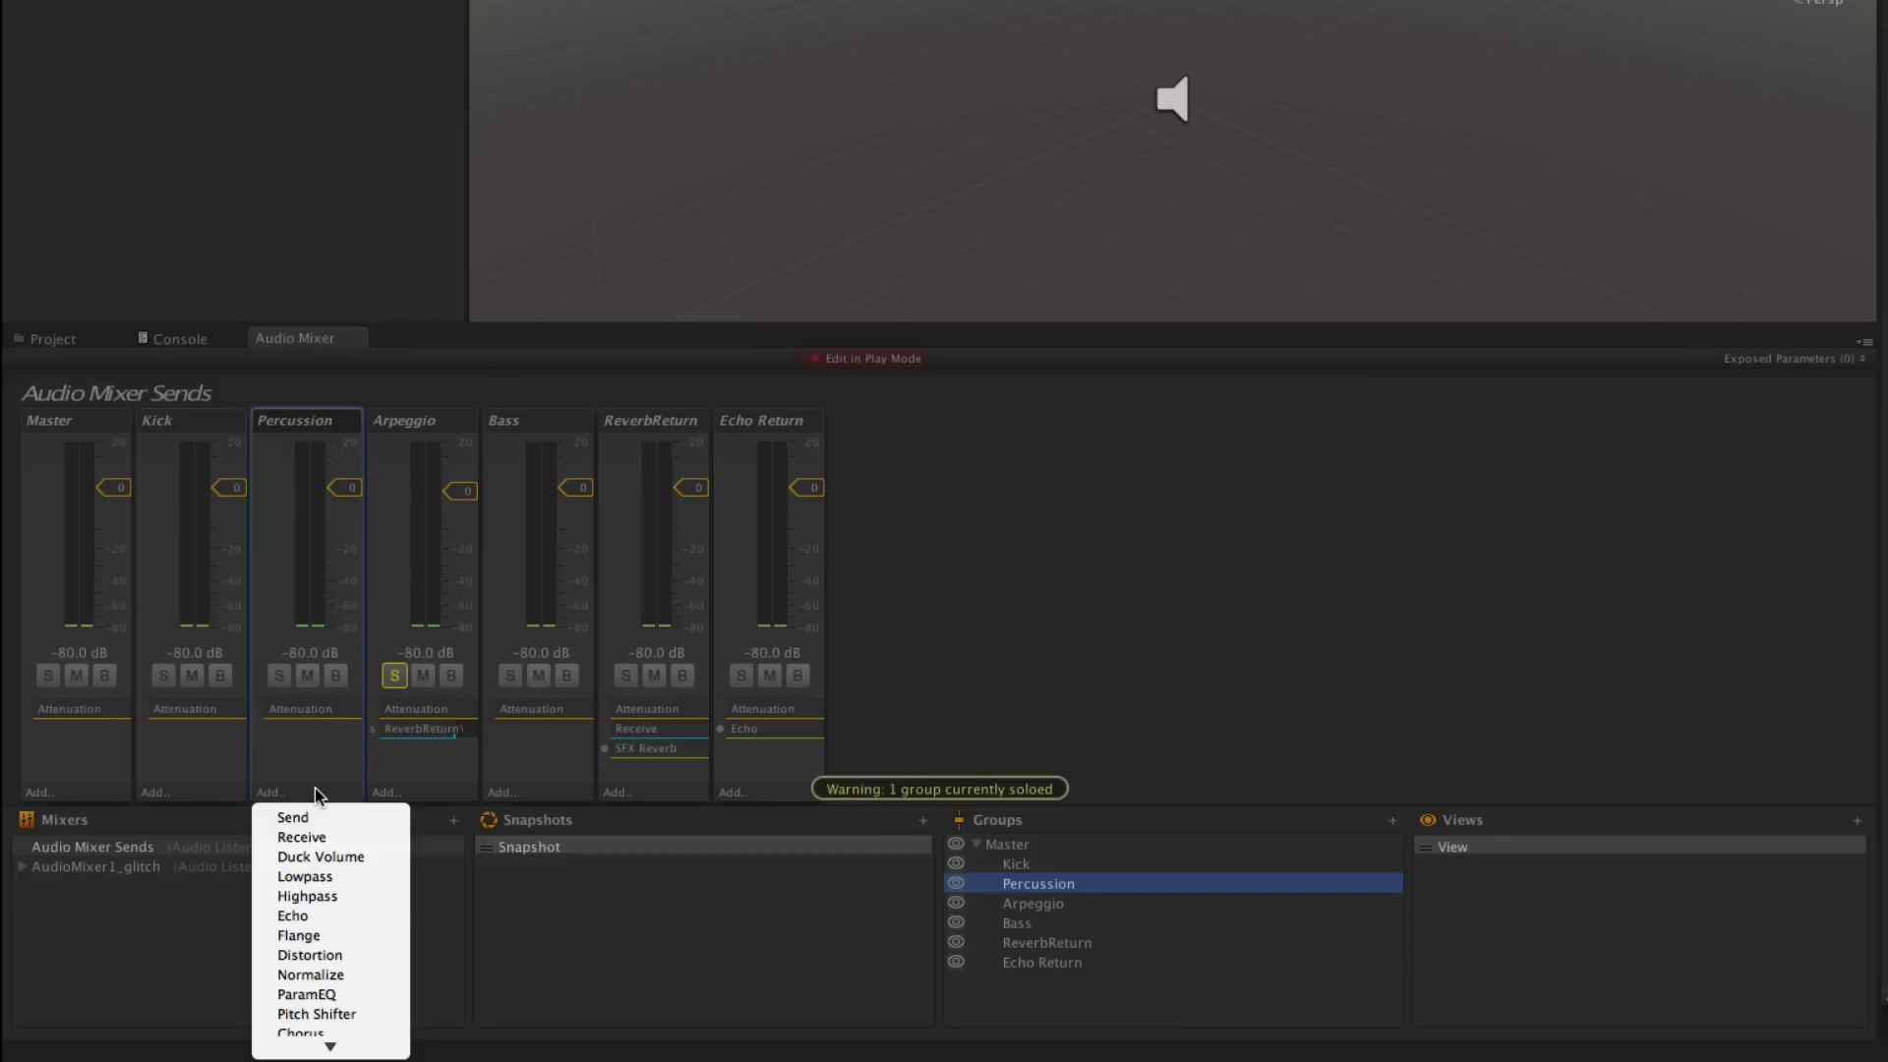
left_click(300, 823)
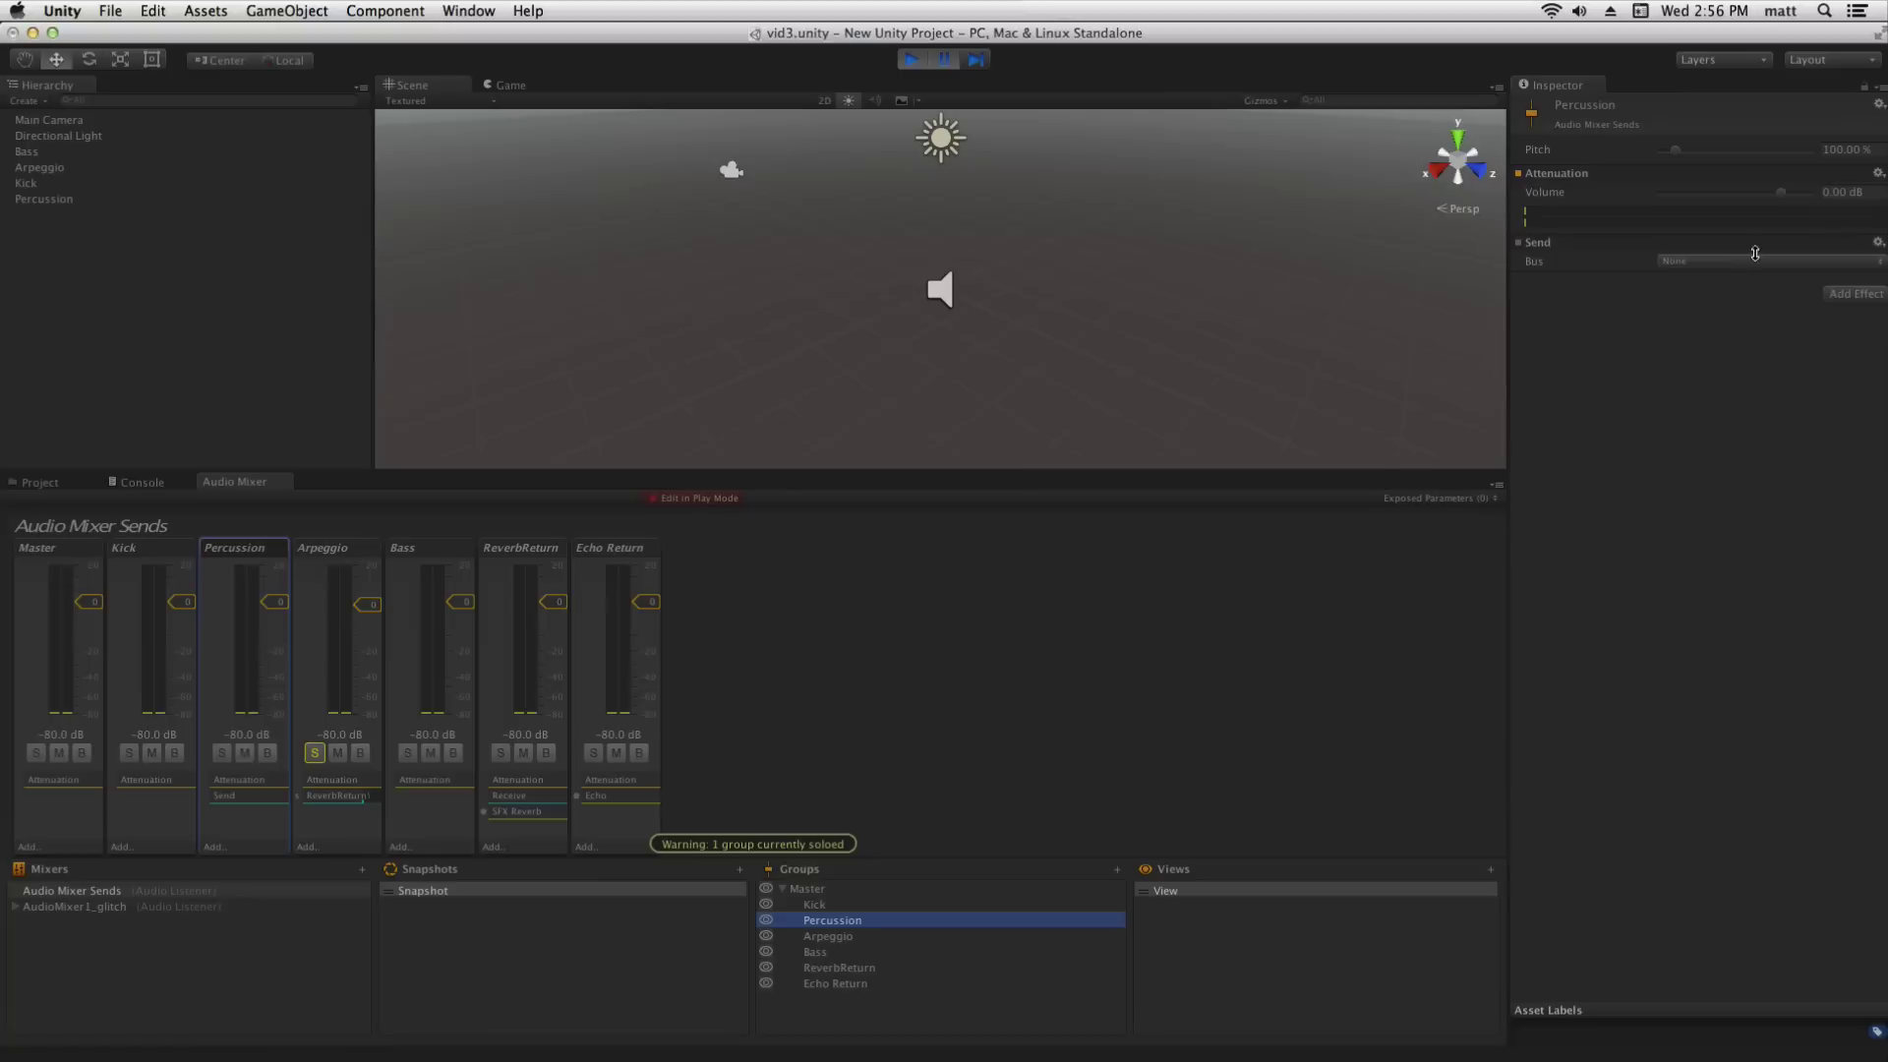
left_click(1662, 238)
left_click(1640, 313)
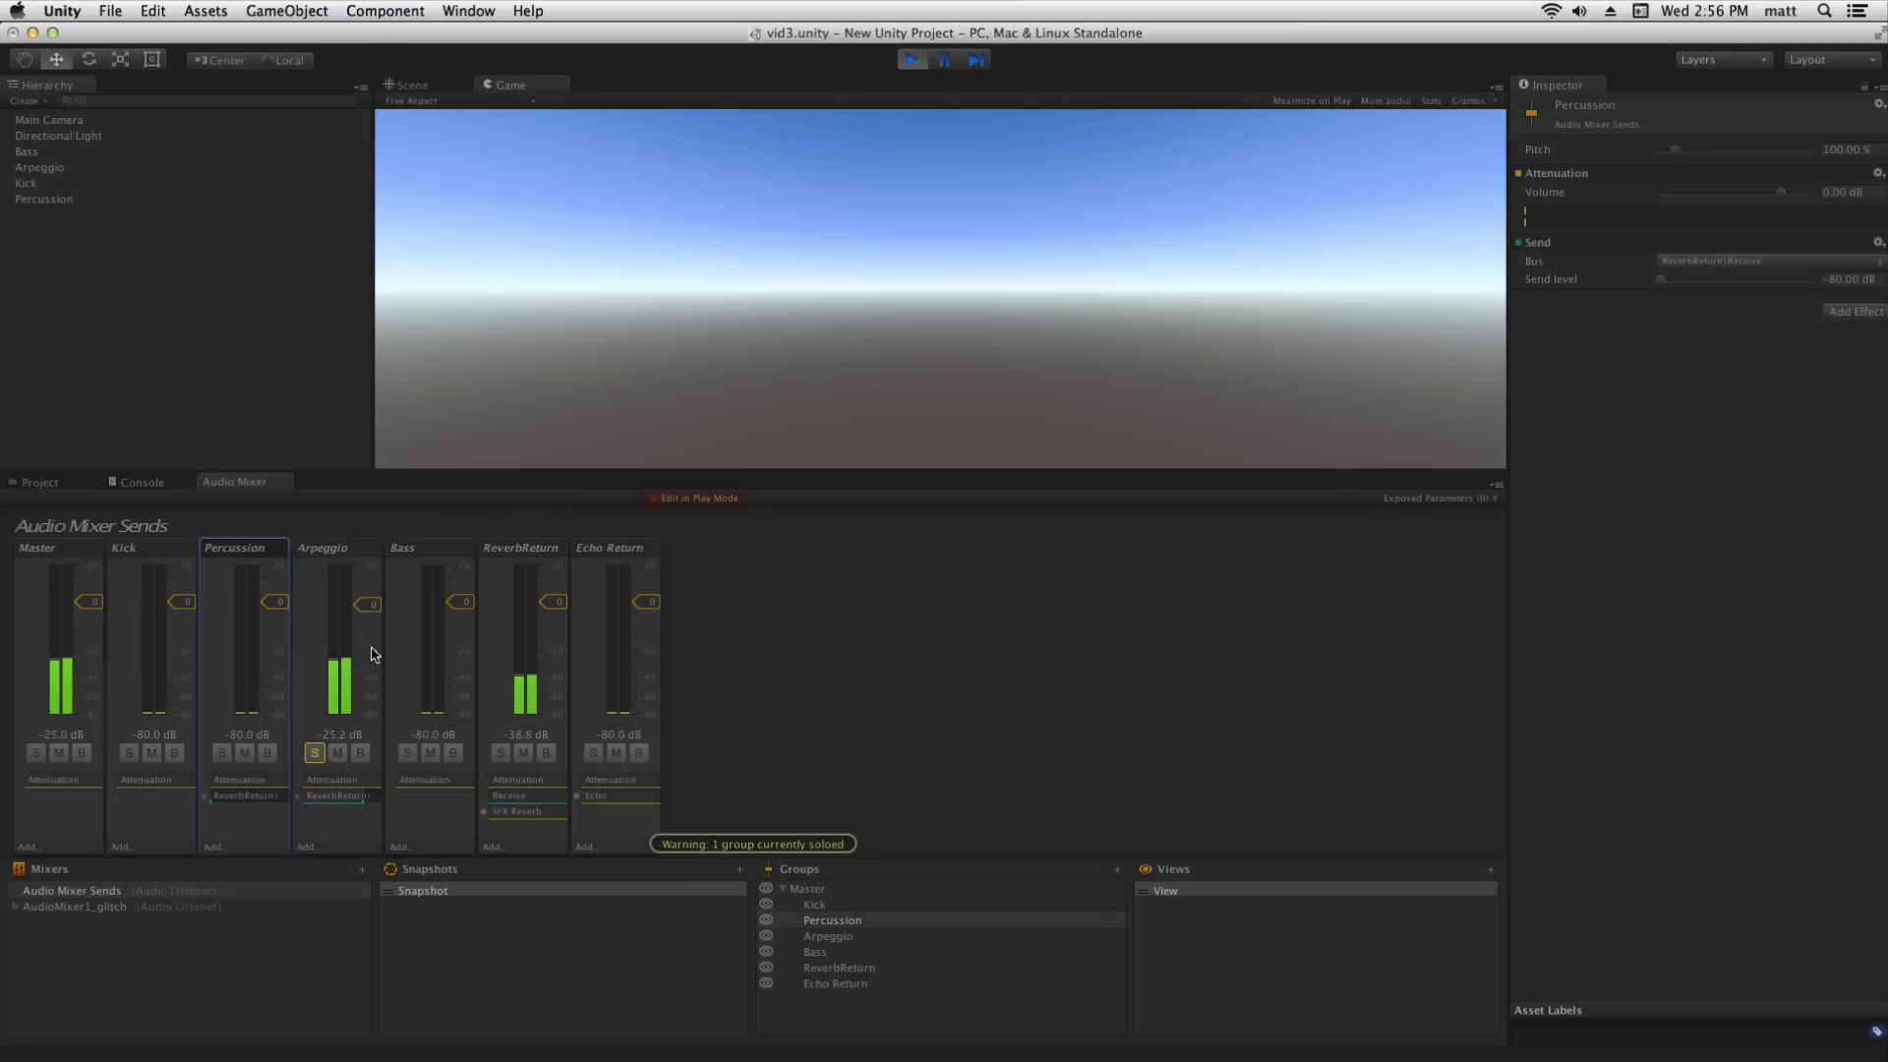
- Raise Percussion's reverb send toward 0 dB, solo Percussion, then pause and leave play mode
left_click_drag(220, 801, 453, 799)
left_click(221, 753)
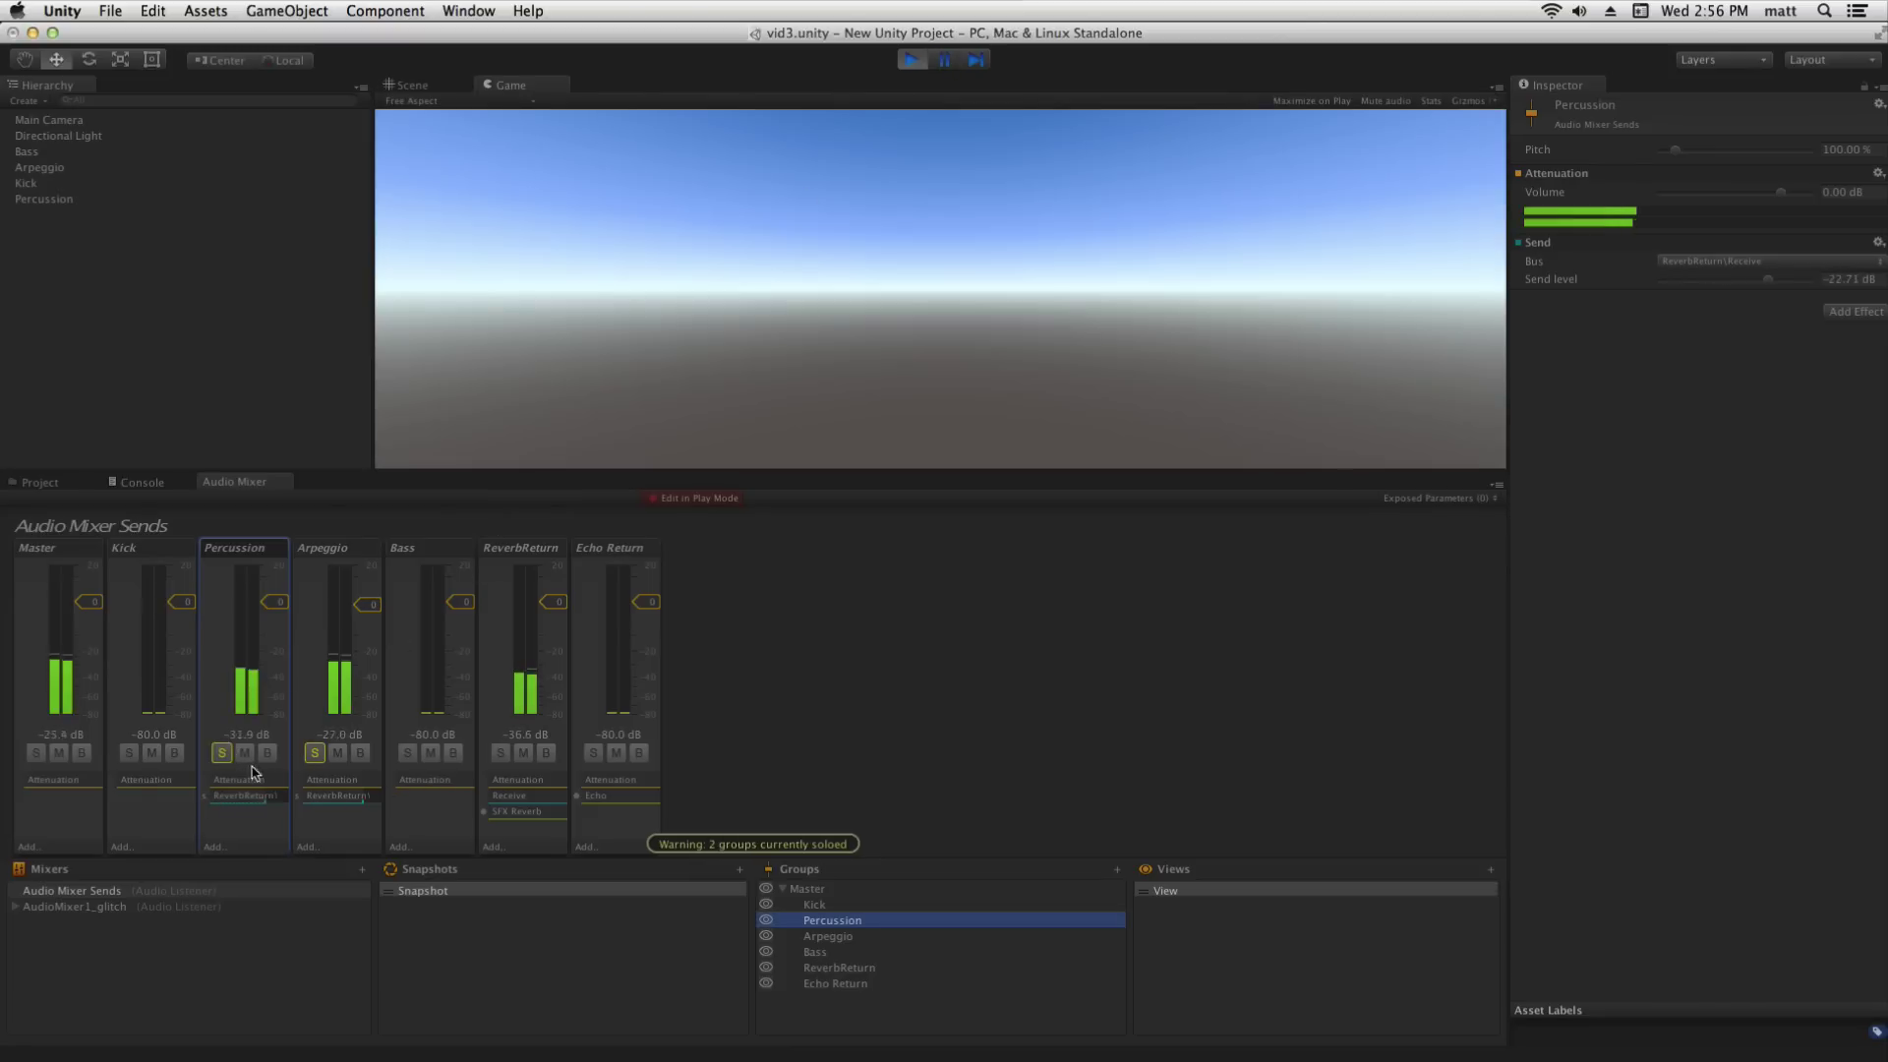
left_click_drag(268, 801, 377, 807)
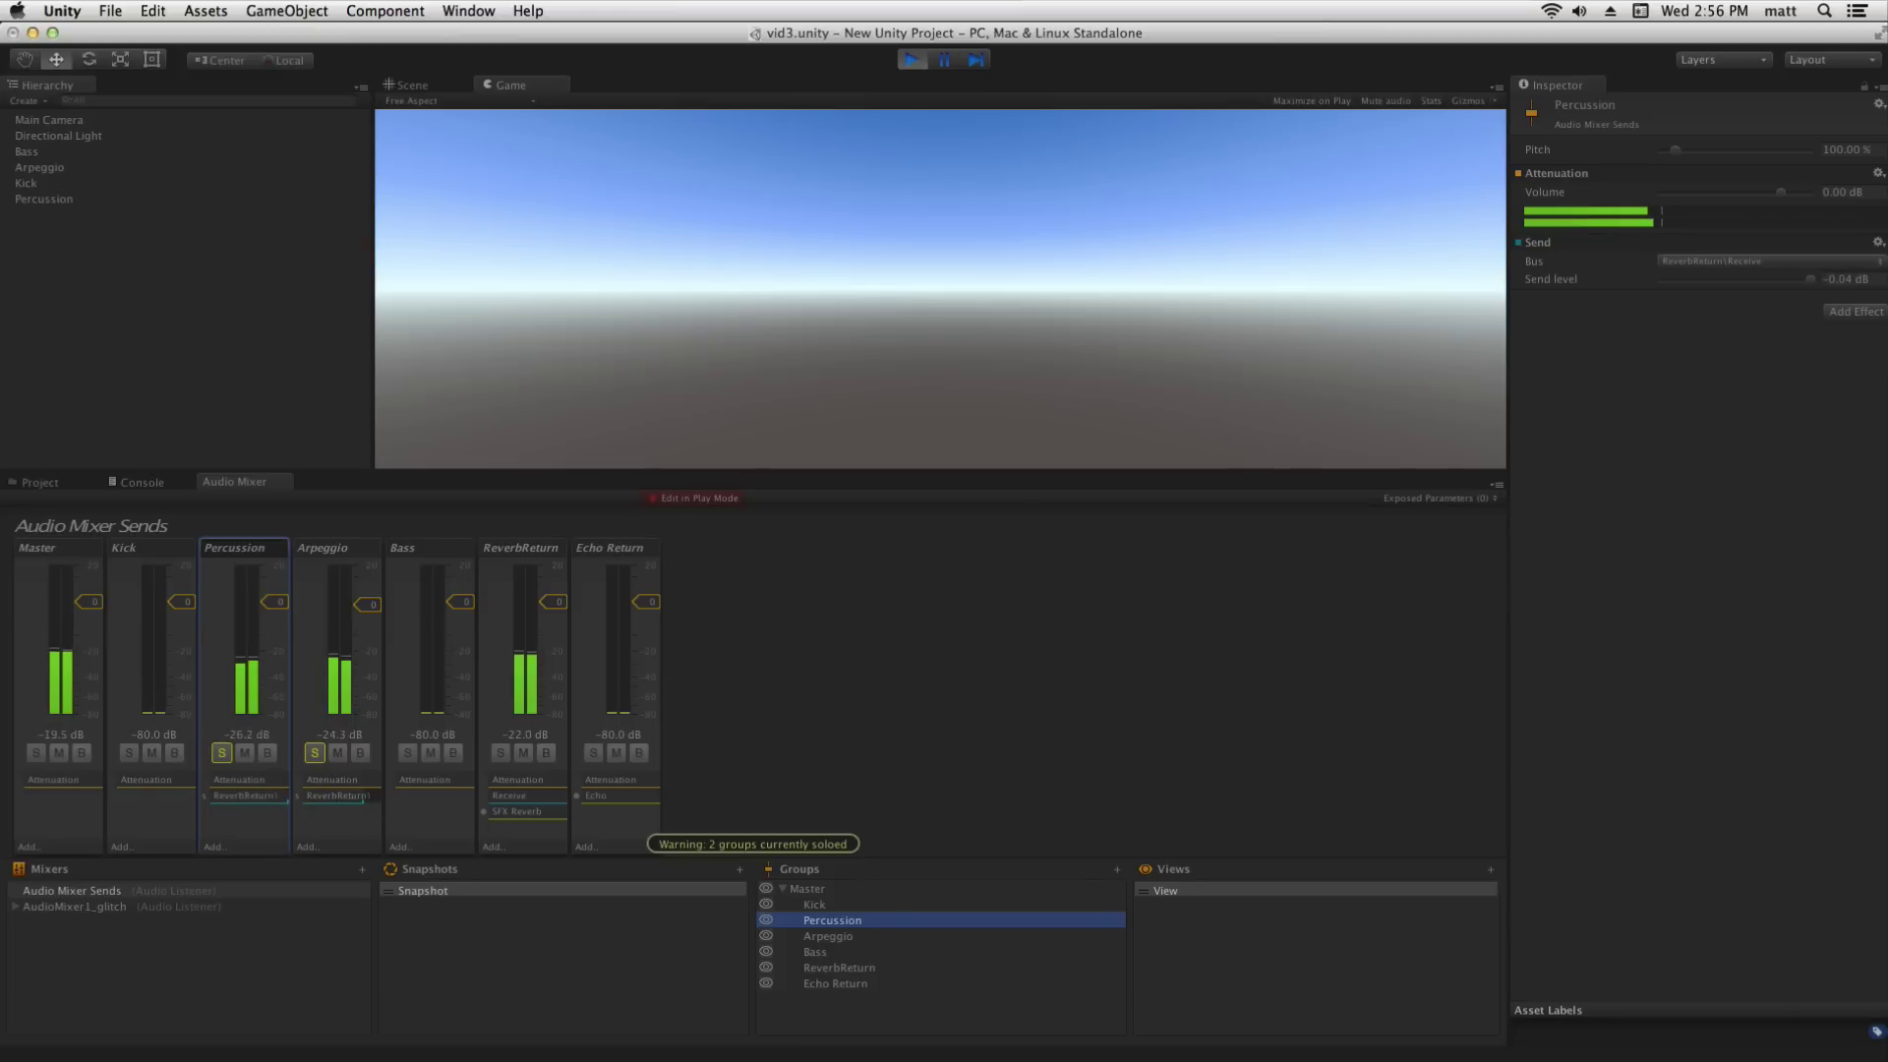
left_click(976, 59)
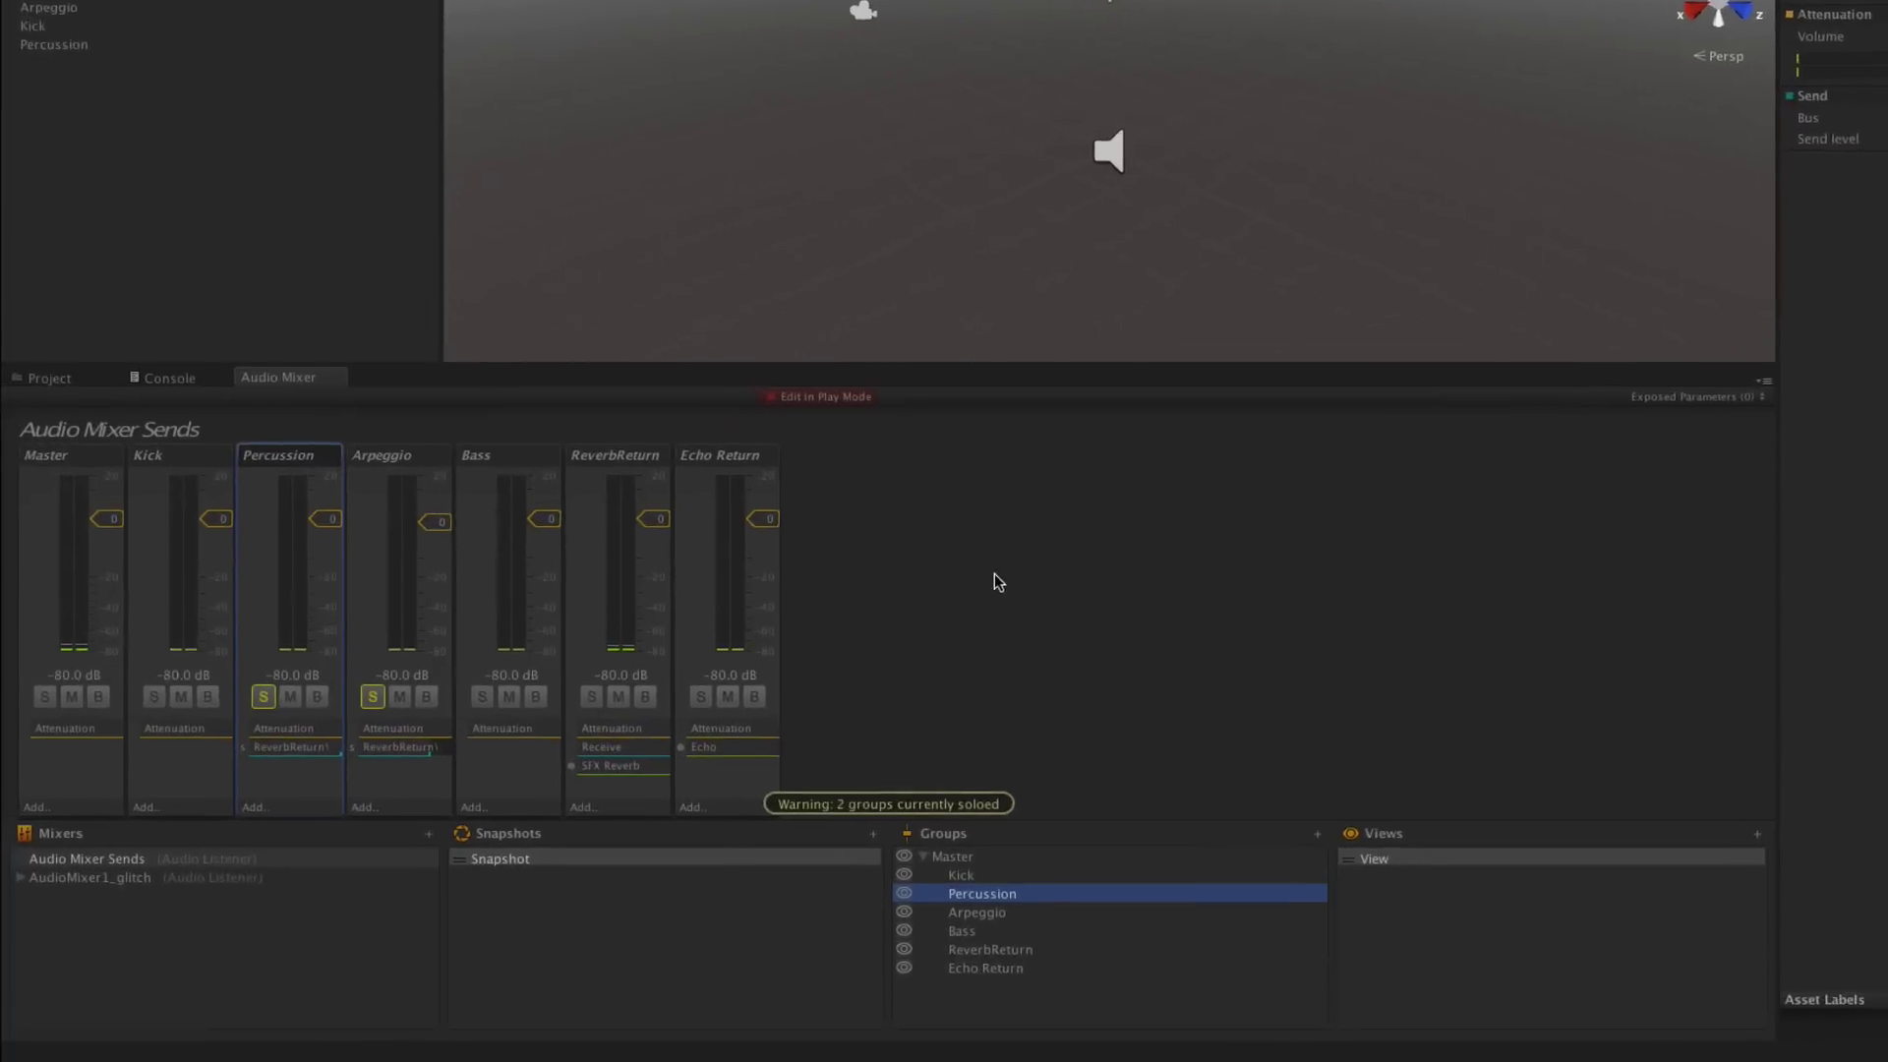
key("ctrl+p")
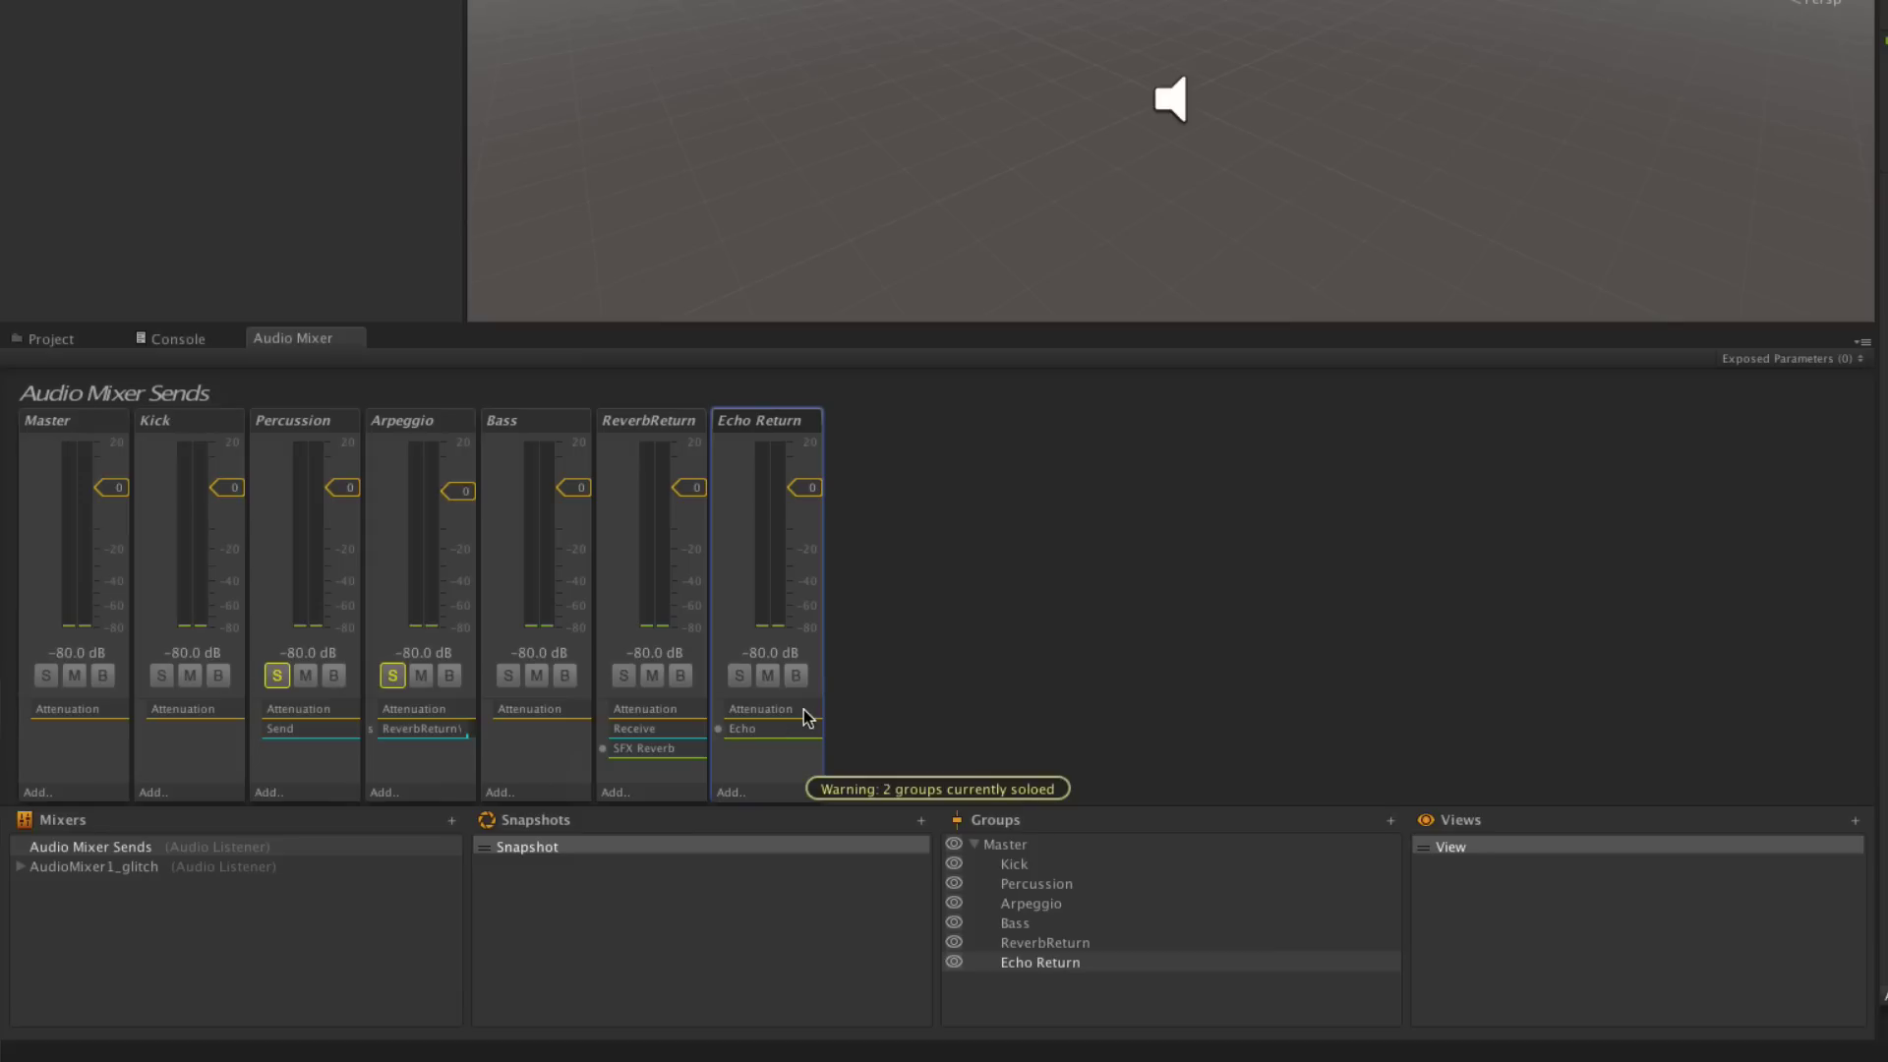
- Put a Receive ahead of Echo on Echo Return, then add a second Send to Arpeggio
left_click(769, 789)
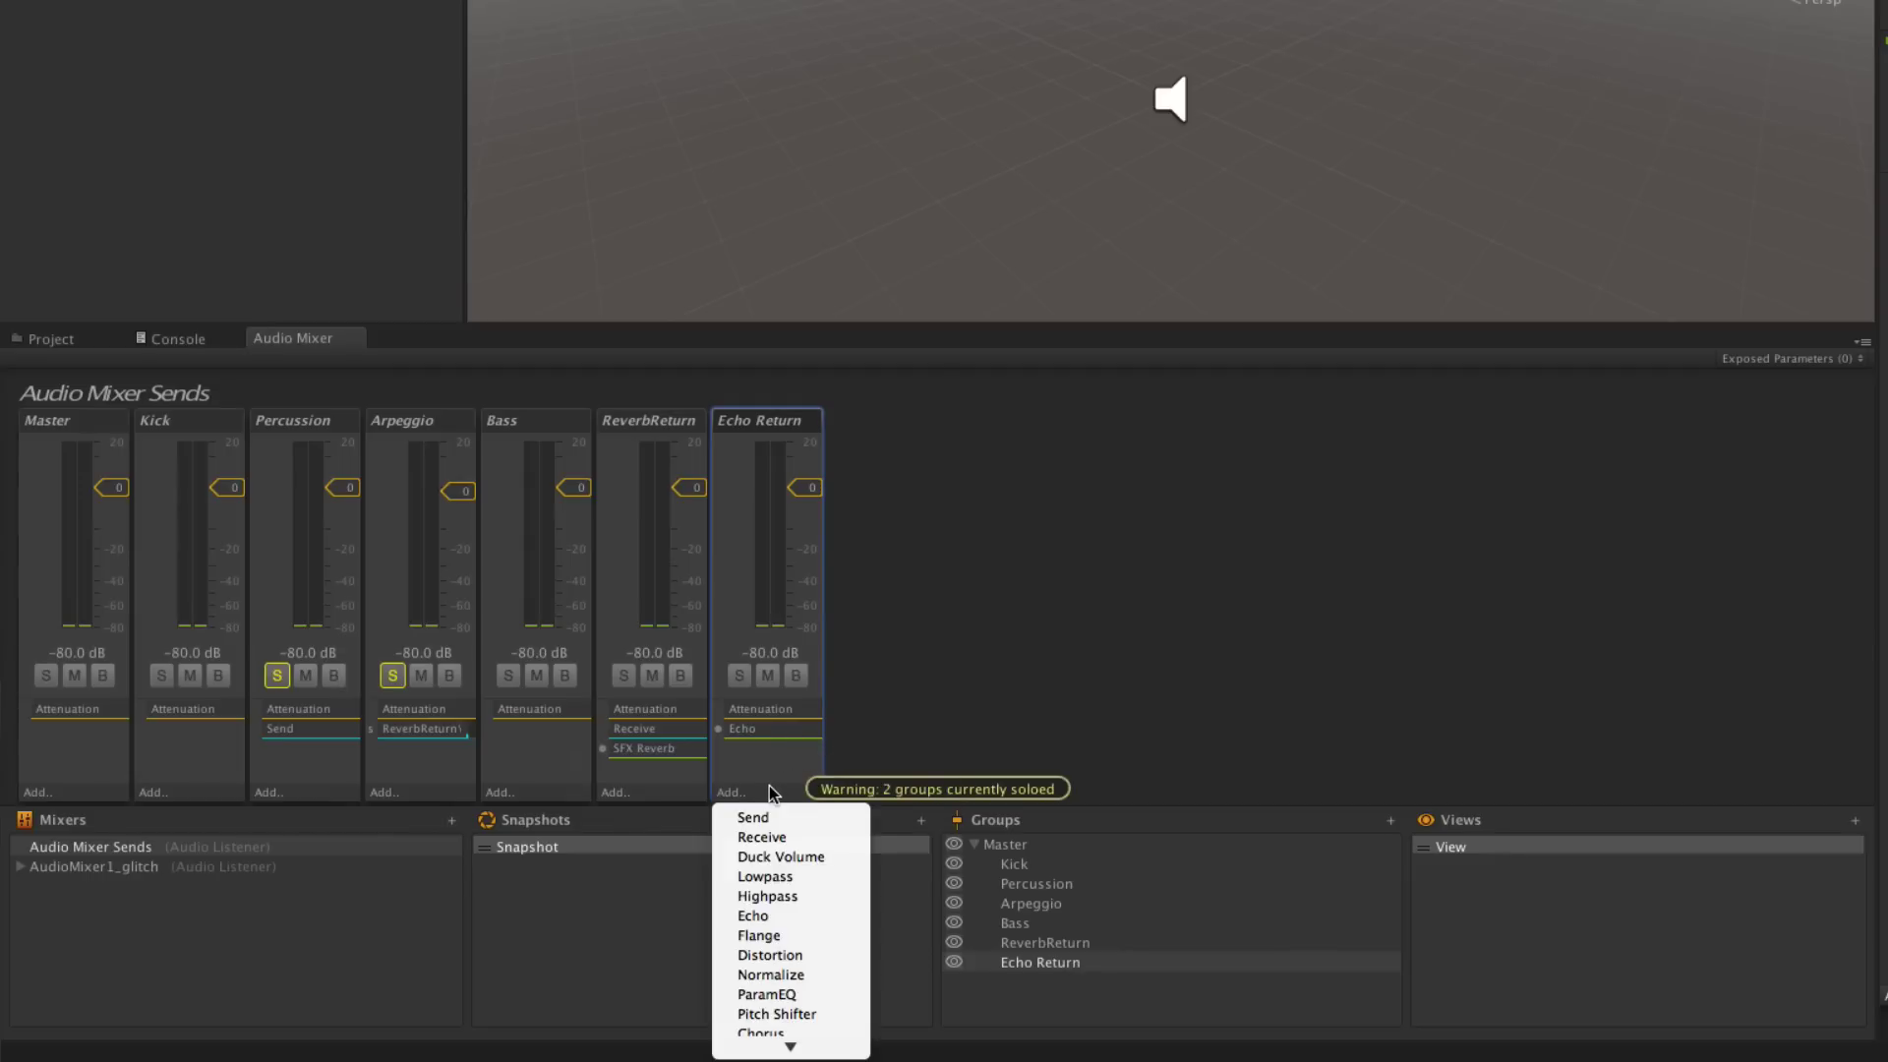
left_click(770, 837)
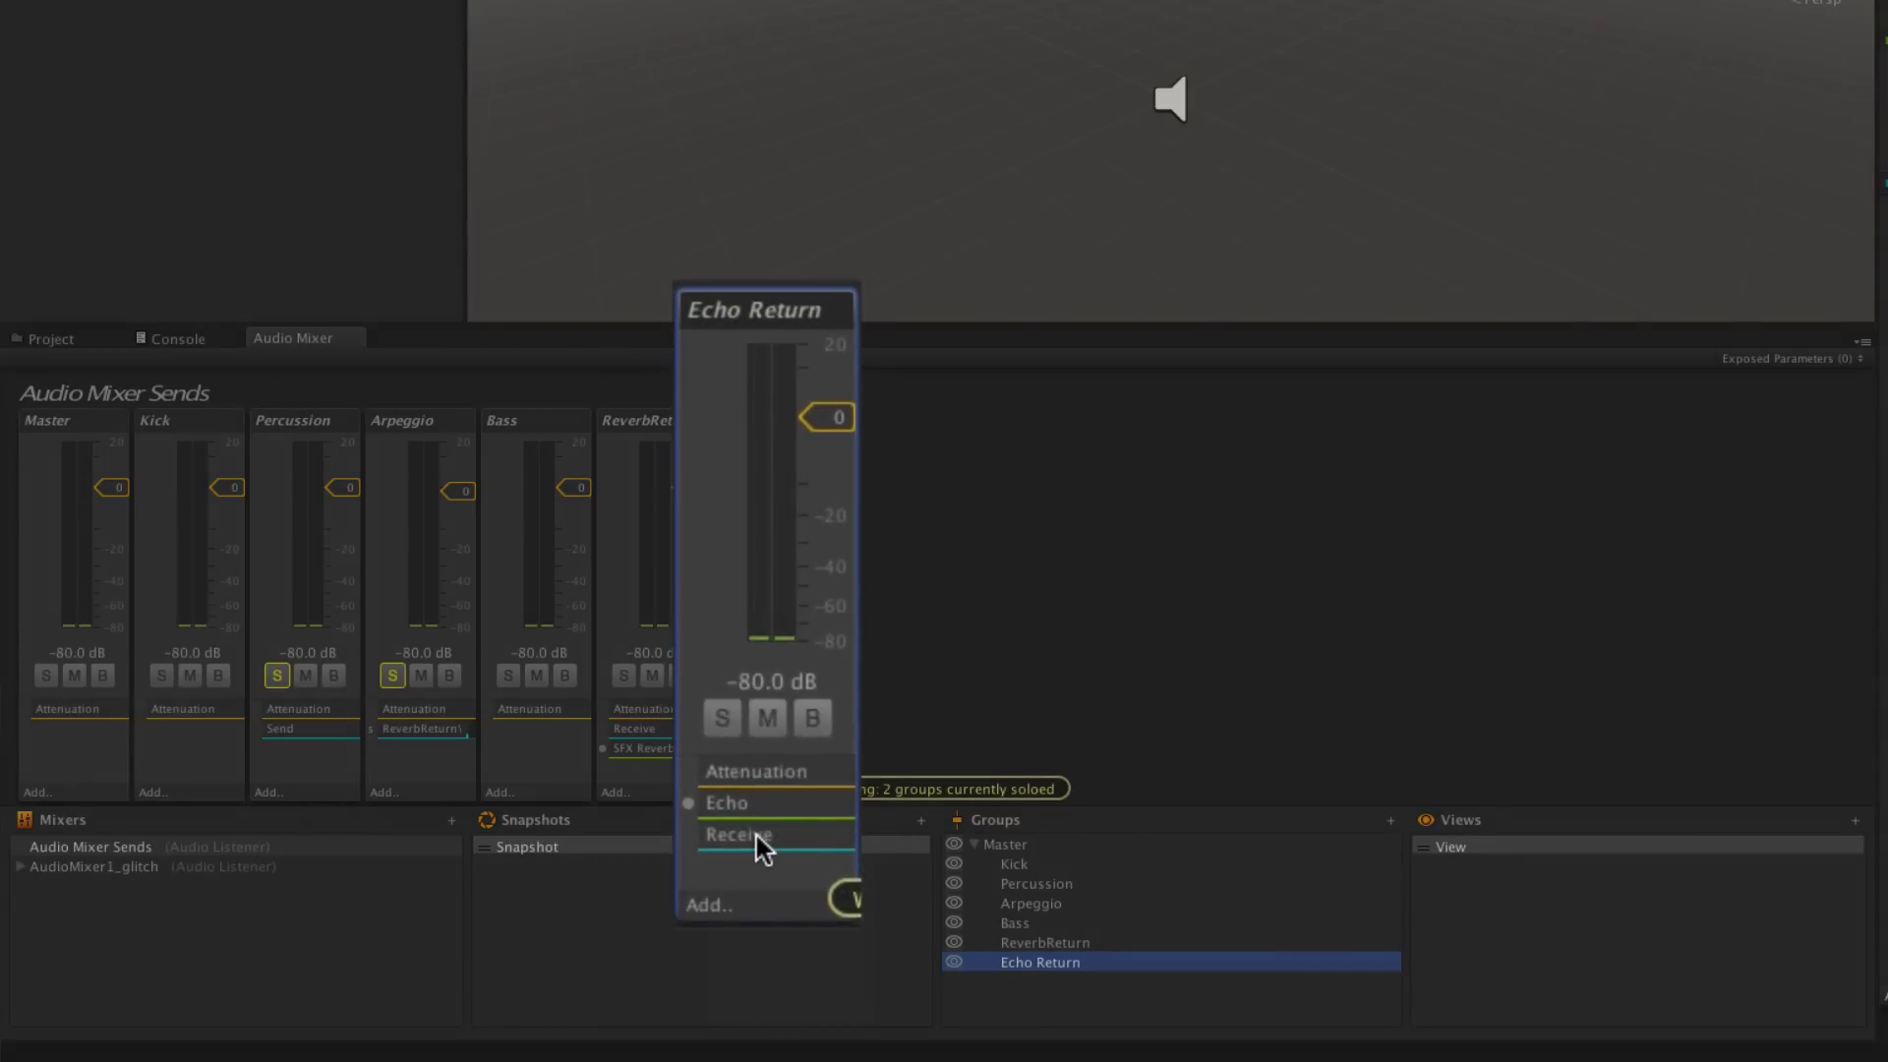
left_click_drag(757, 836, 770, 812)
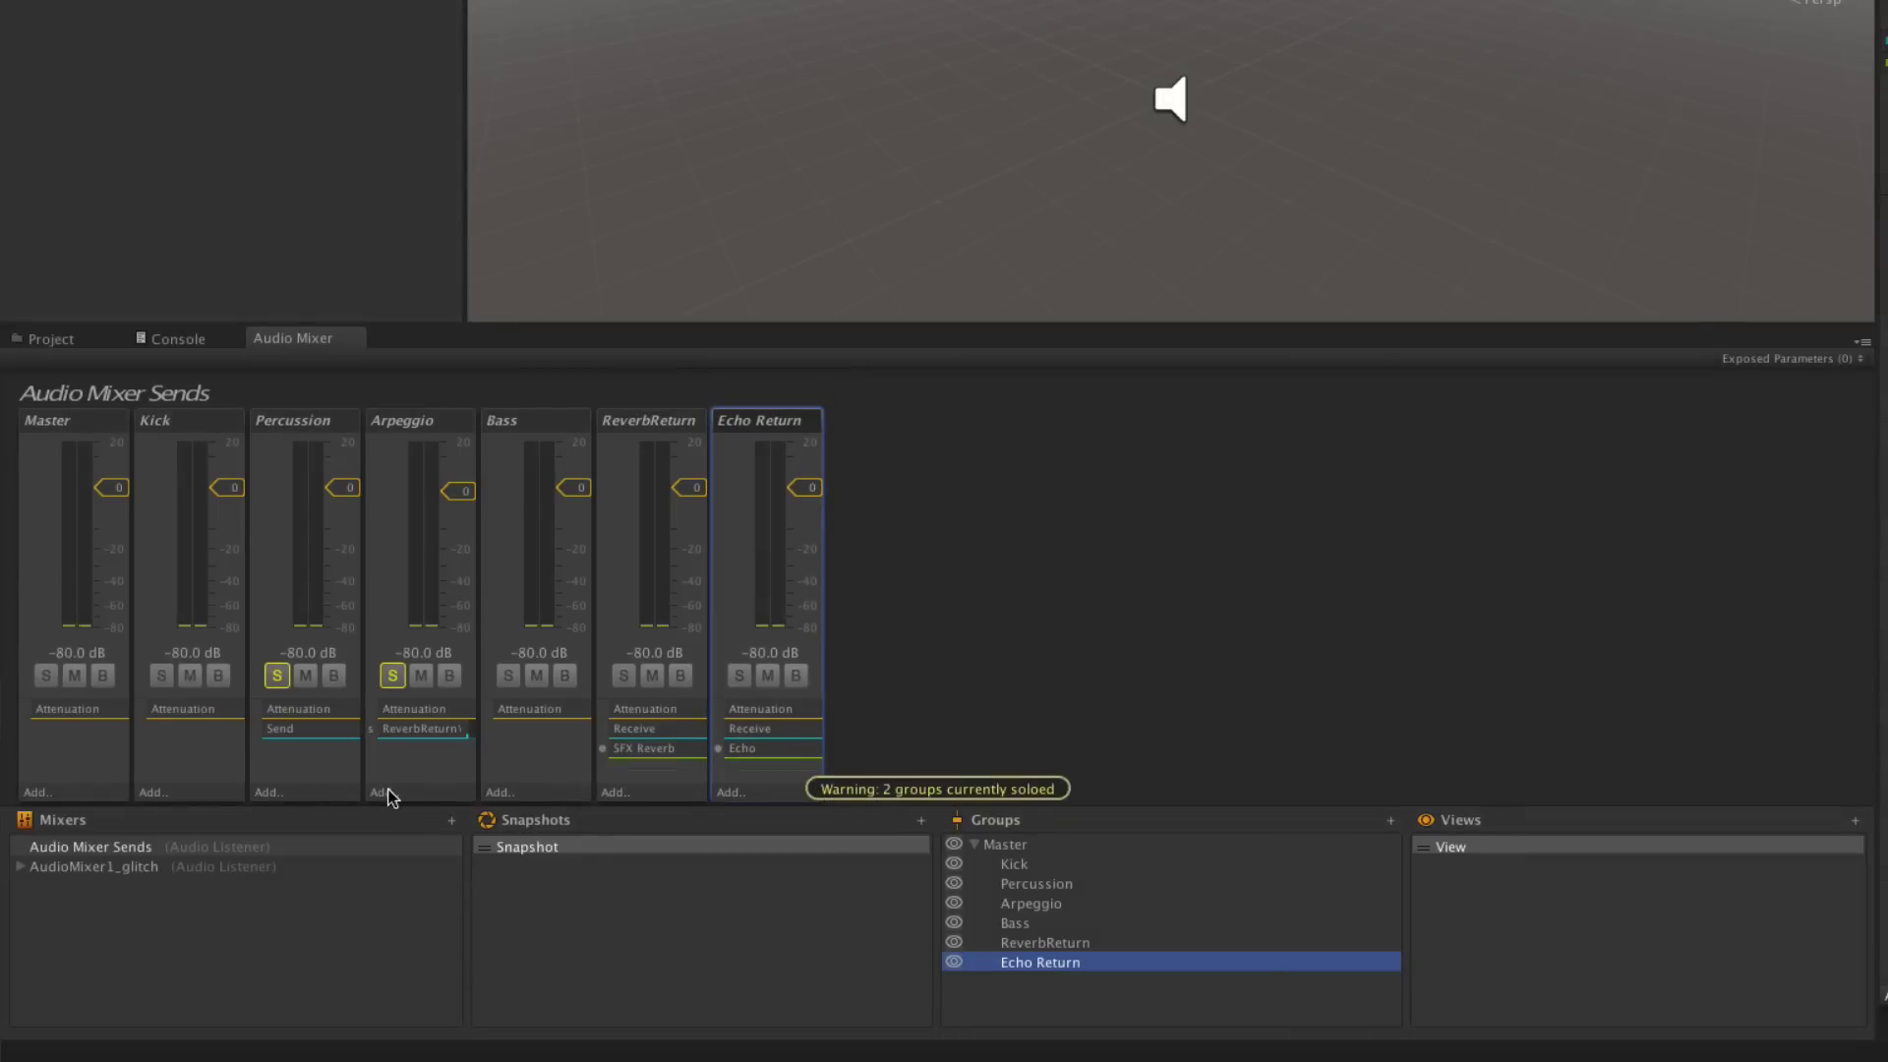
left_click(384, 791)
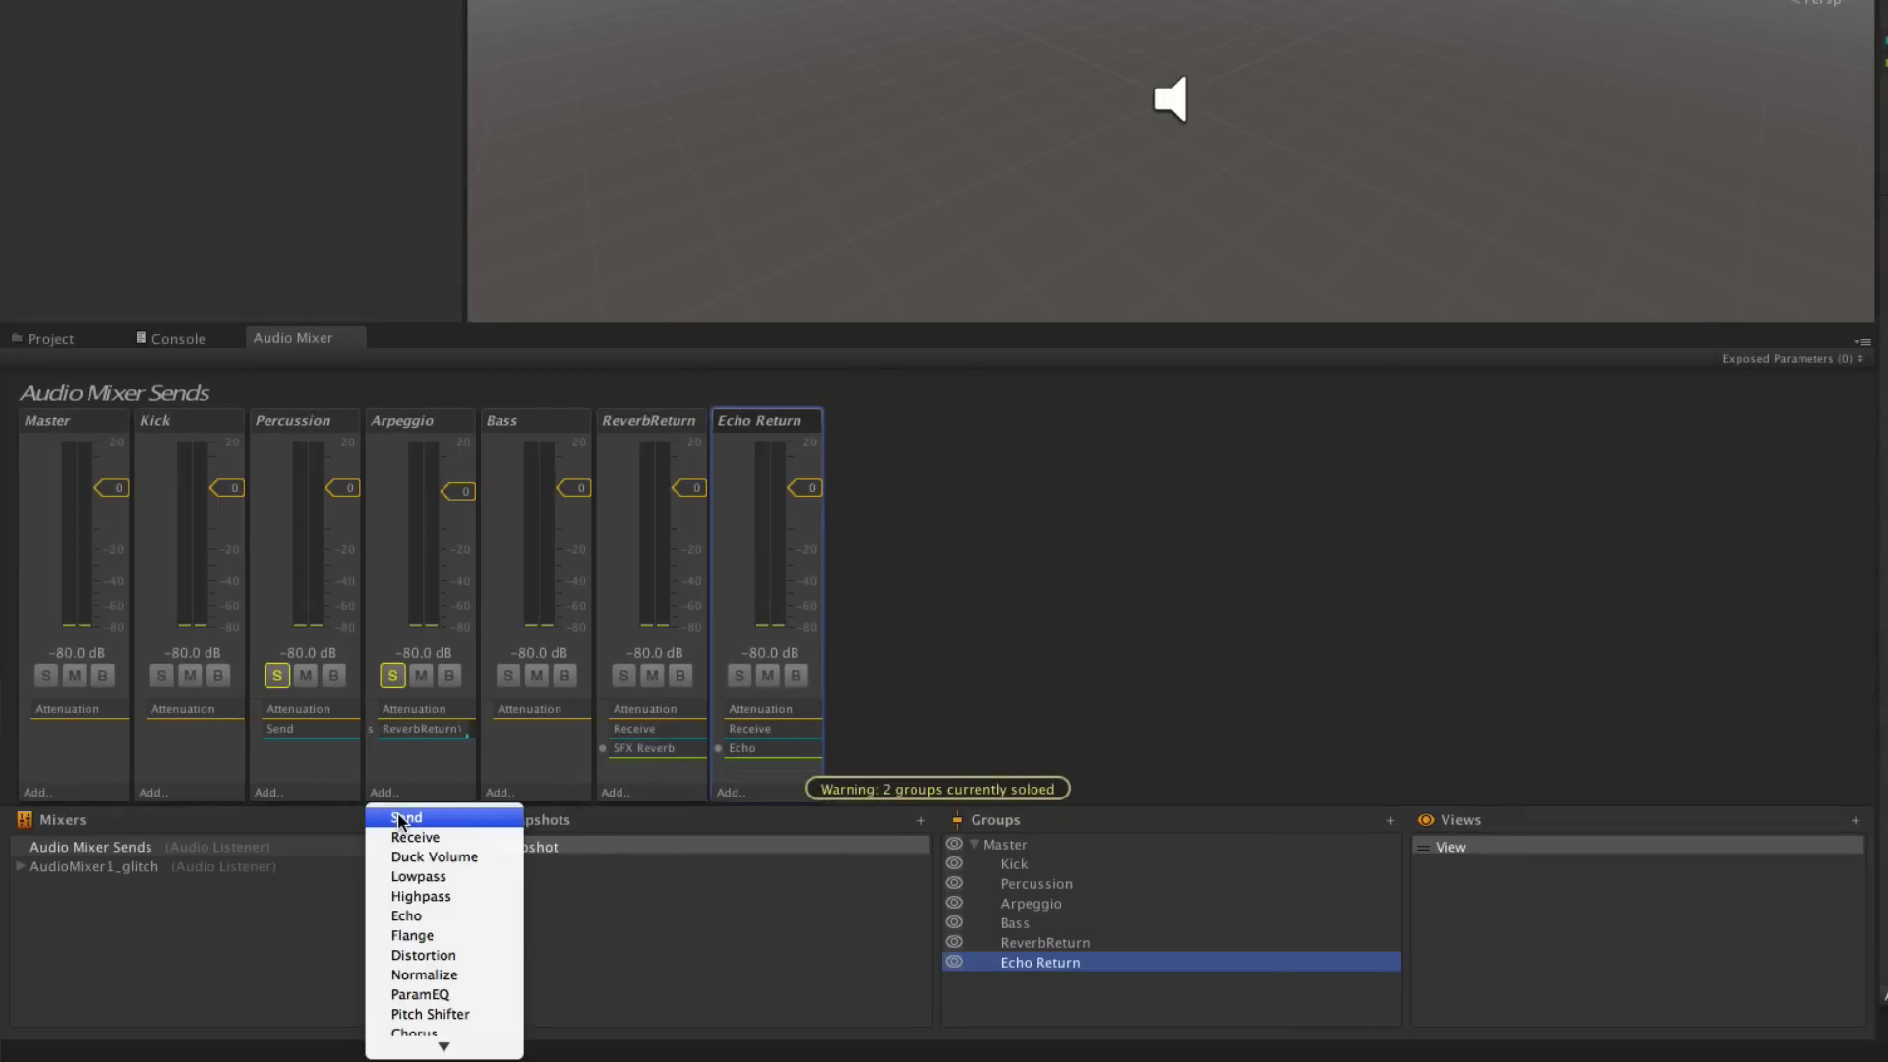
left_click(403, 816)
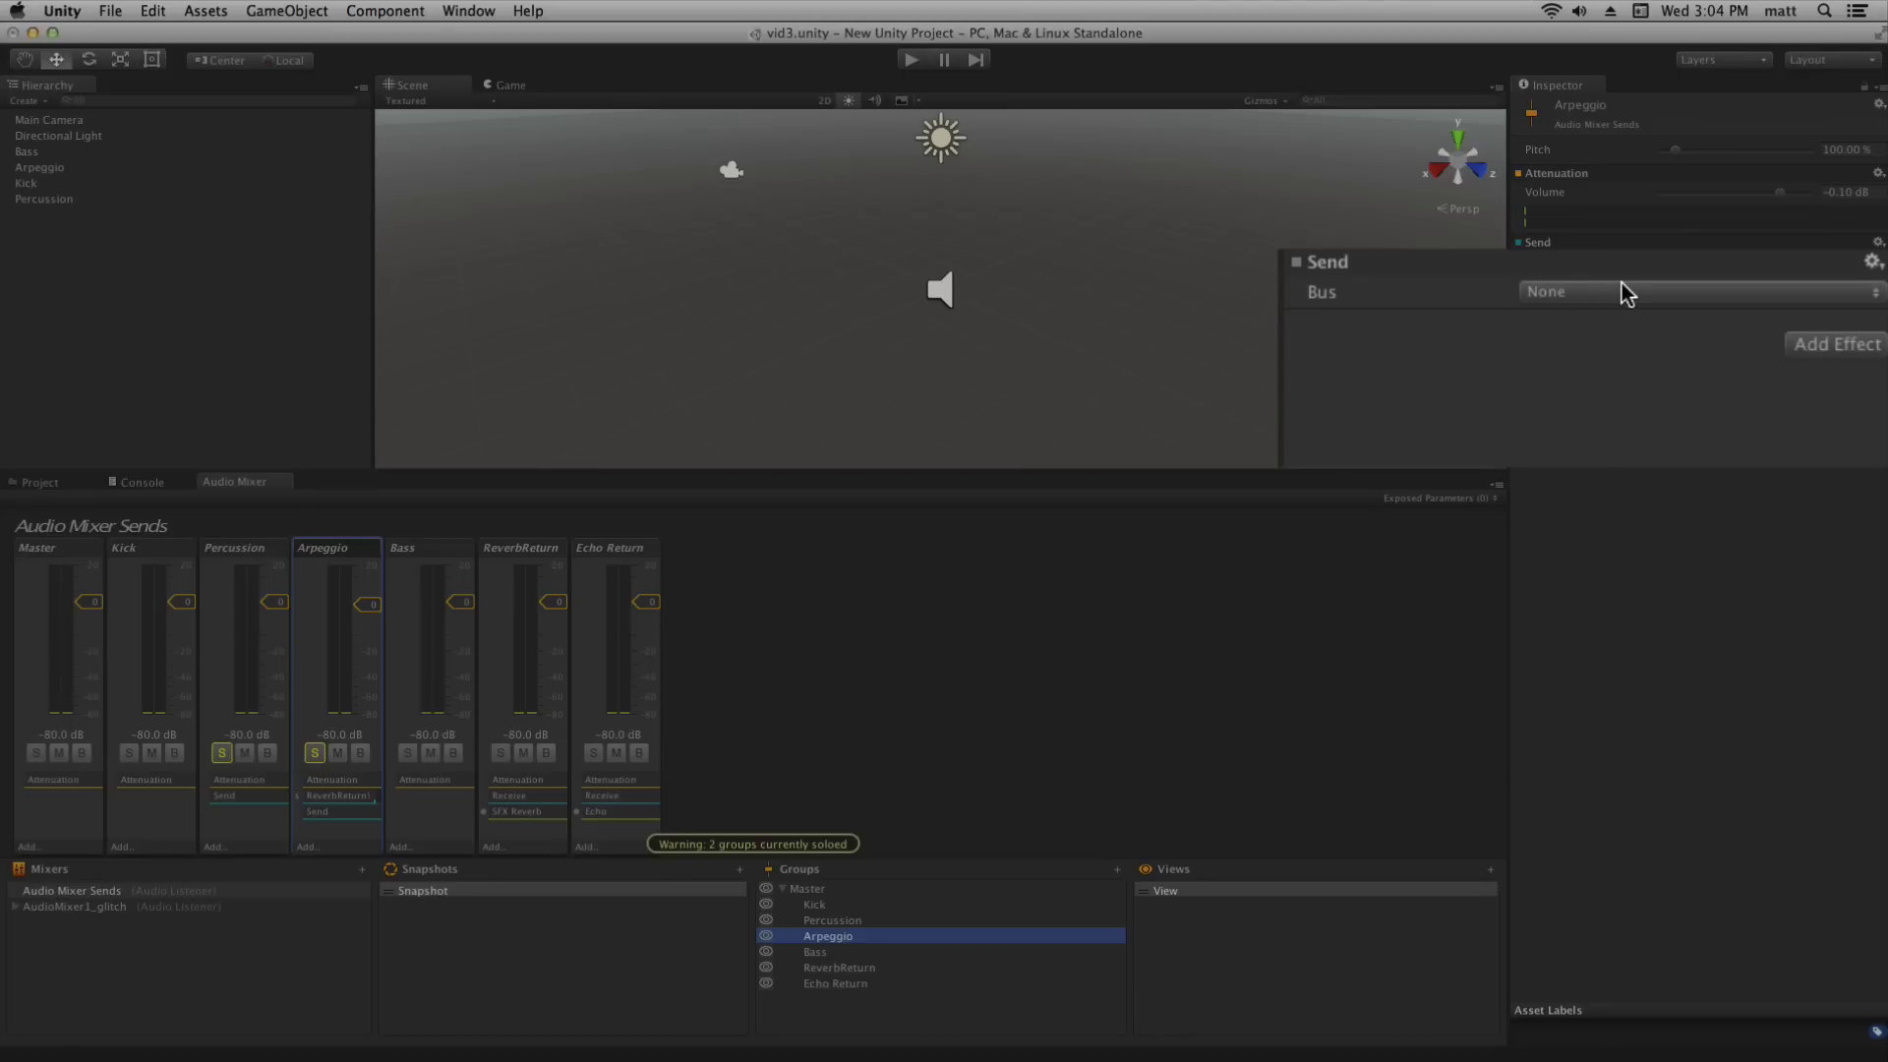
- Route Arpeggio's new Send to Echo Return\Receive and unsolo Percussion
left_click(1722, 315)
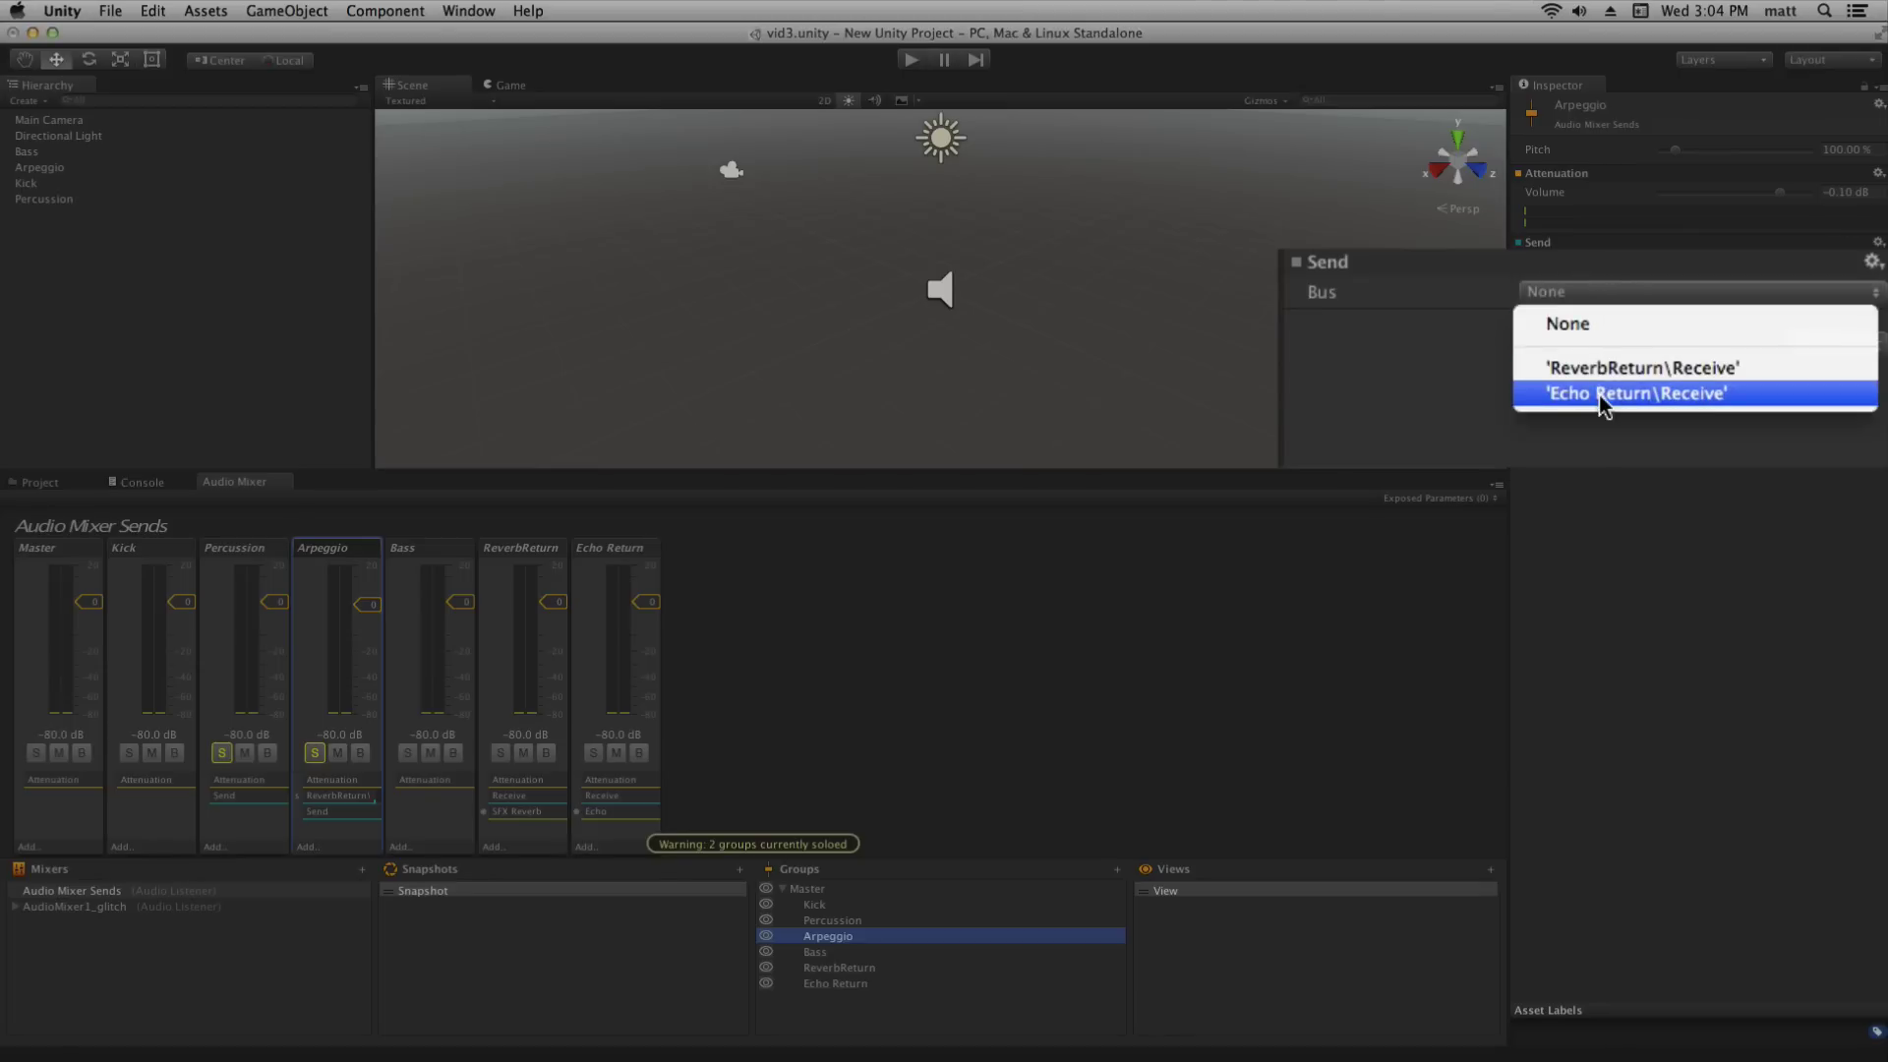
left_click(1710, 382)
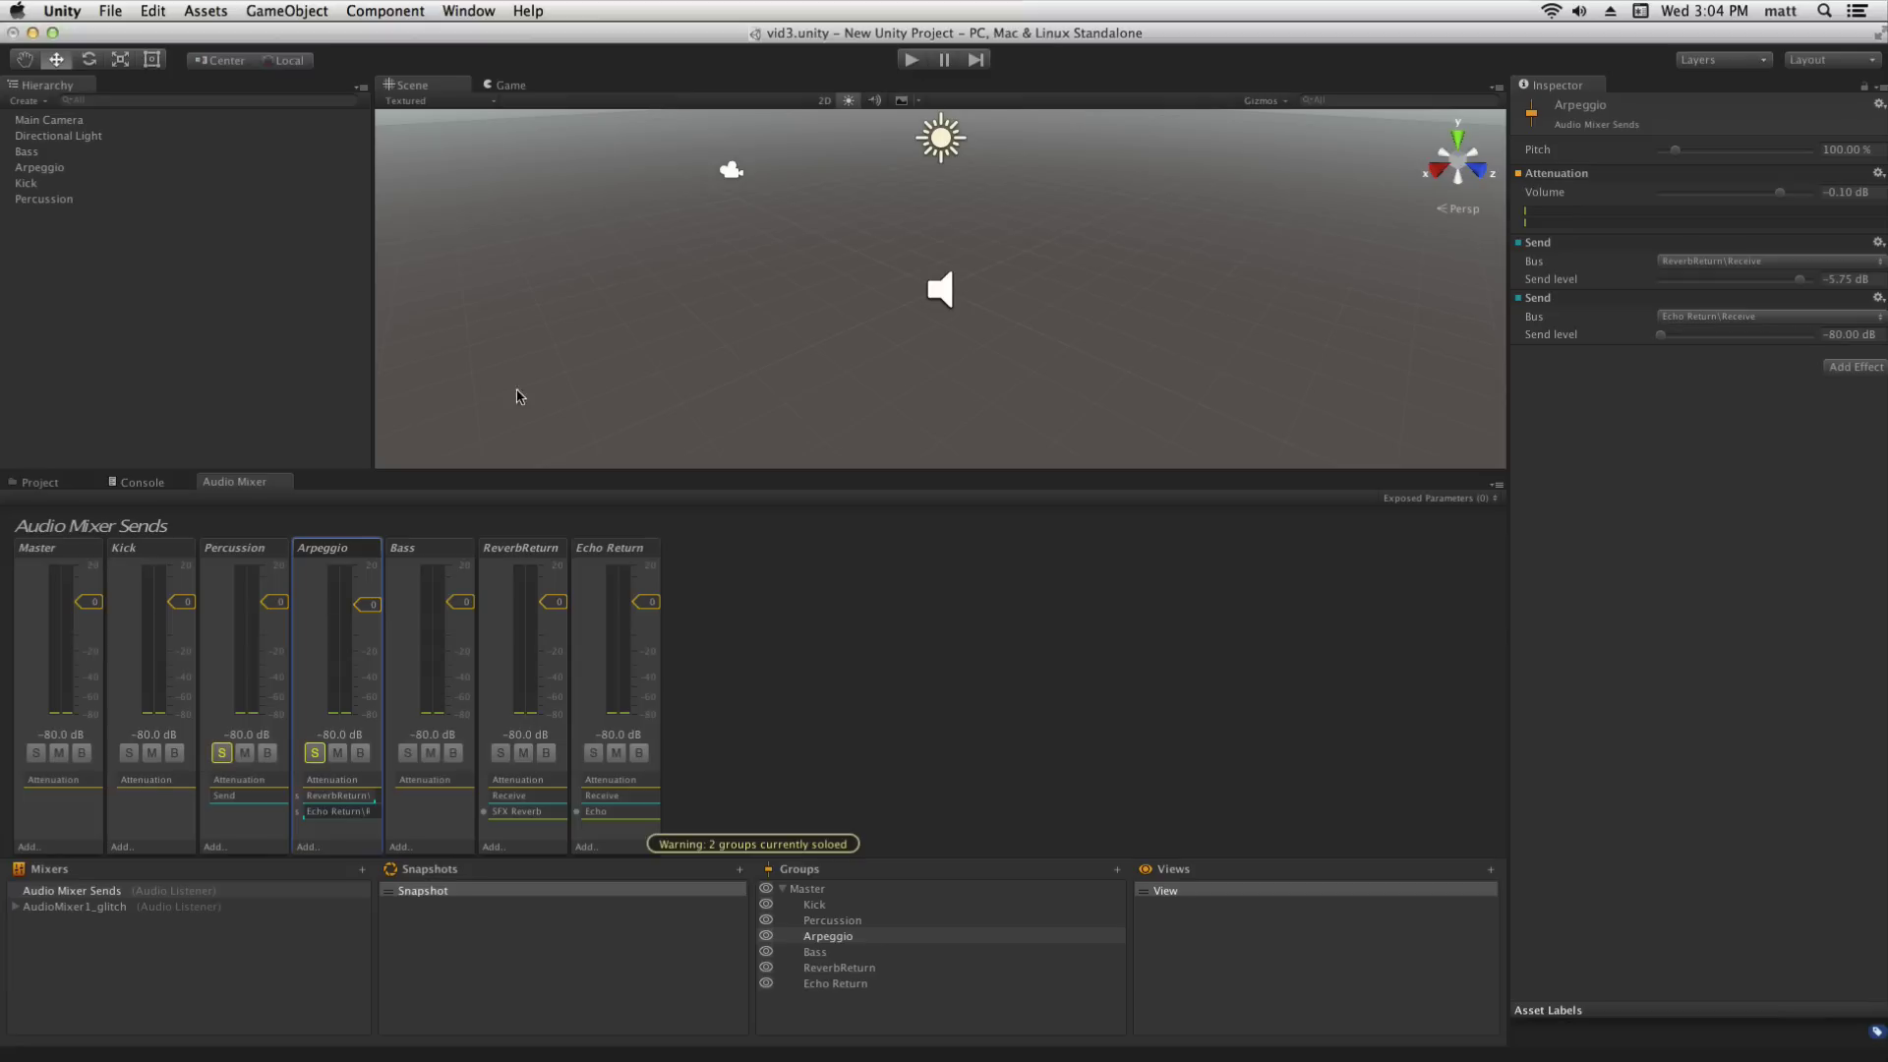
left_click(222, 753)
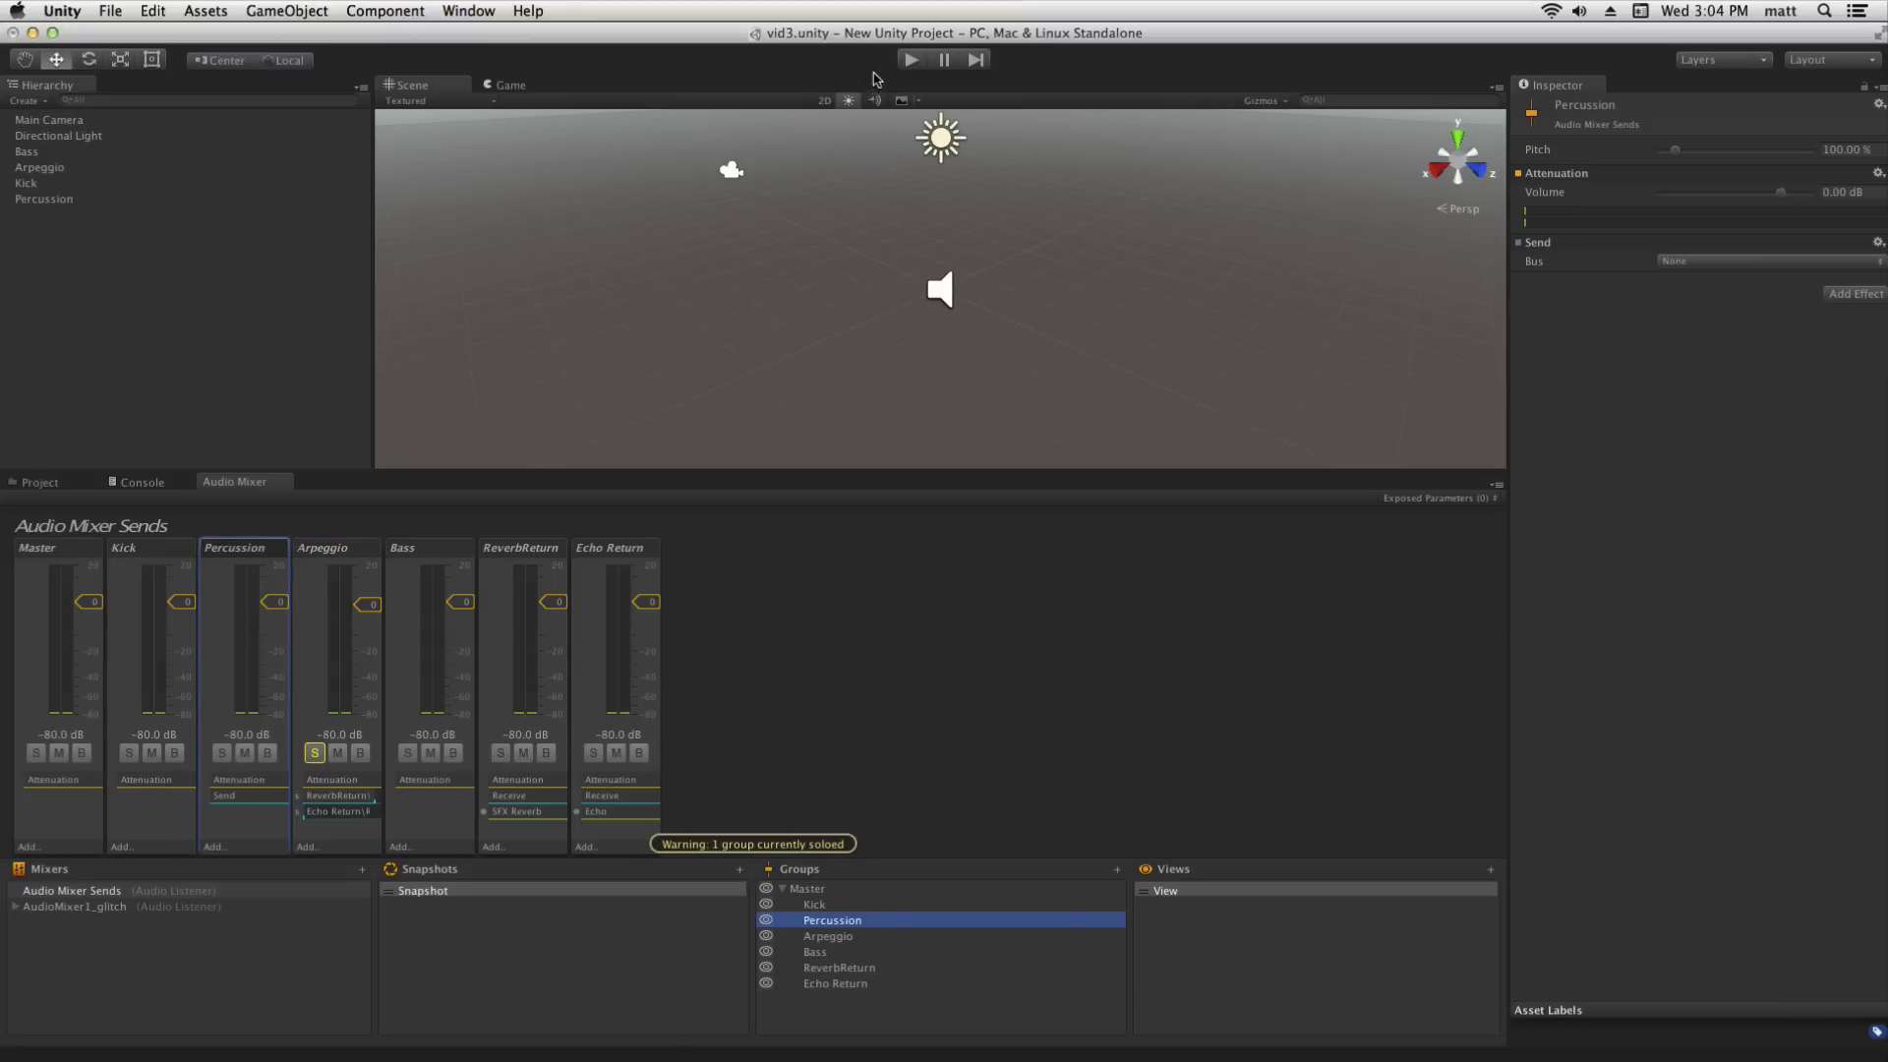
- While playing, set Arpeggio's reverb send to -21.92 dB and echo send to -6.23 dB, then pause
left_click(912, 60)
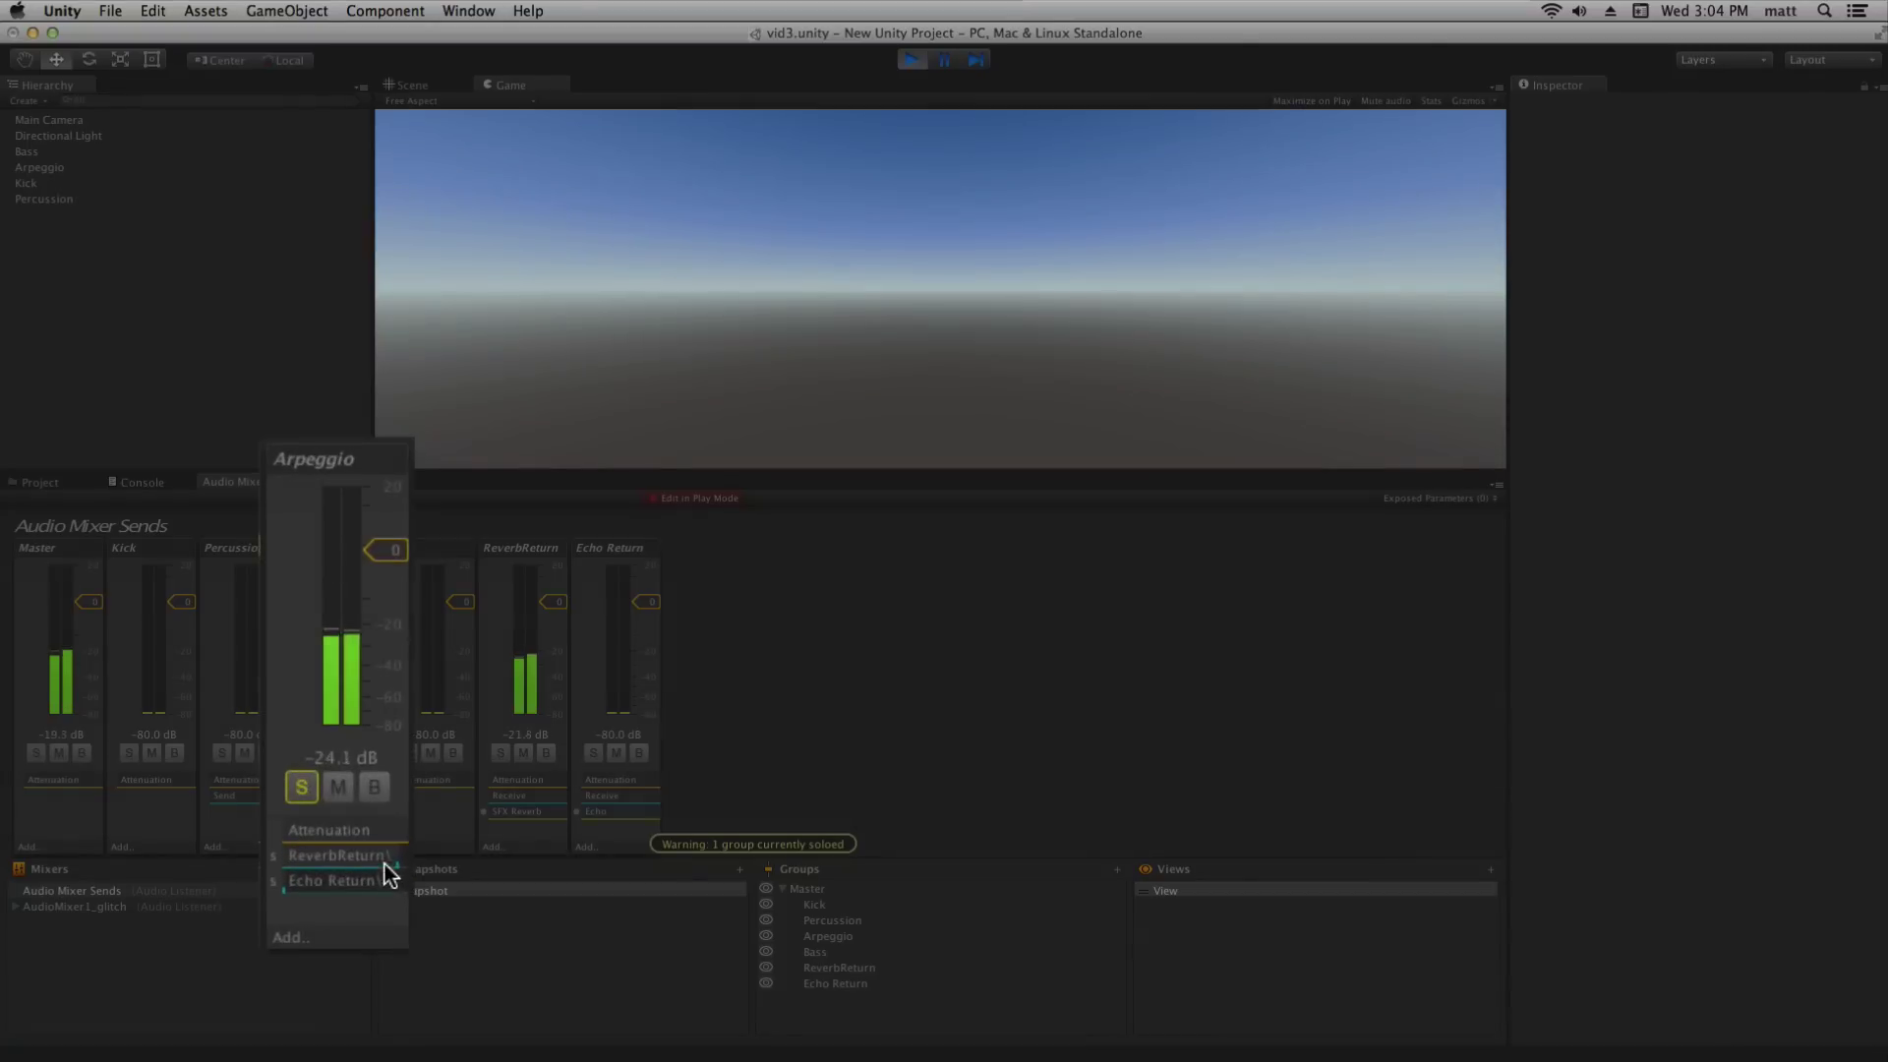
left_click(344, 798)
left_click_drag(354, 865, 635, 787)
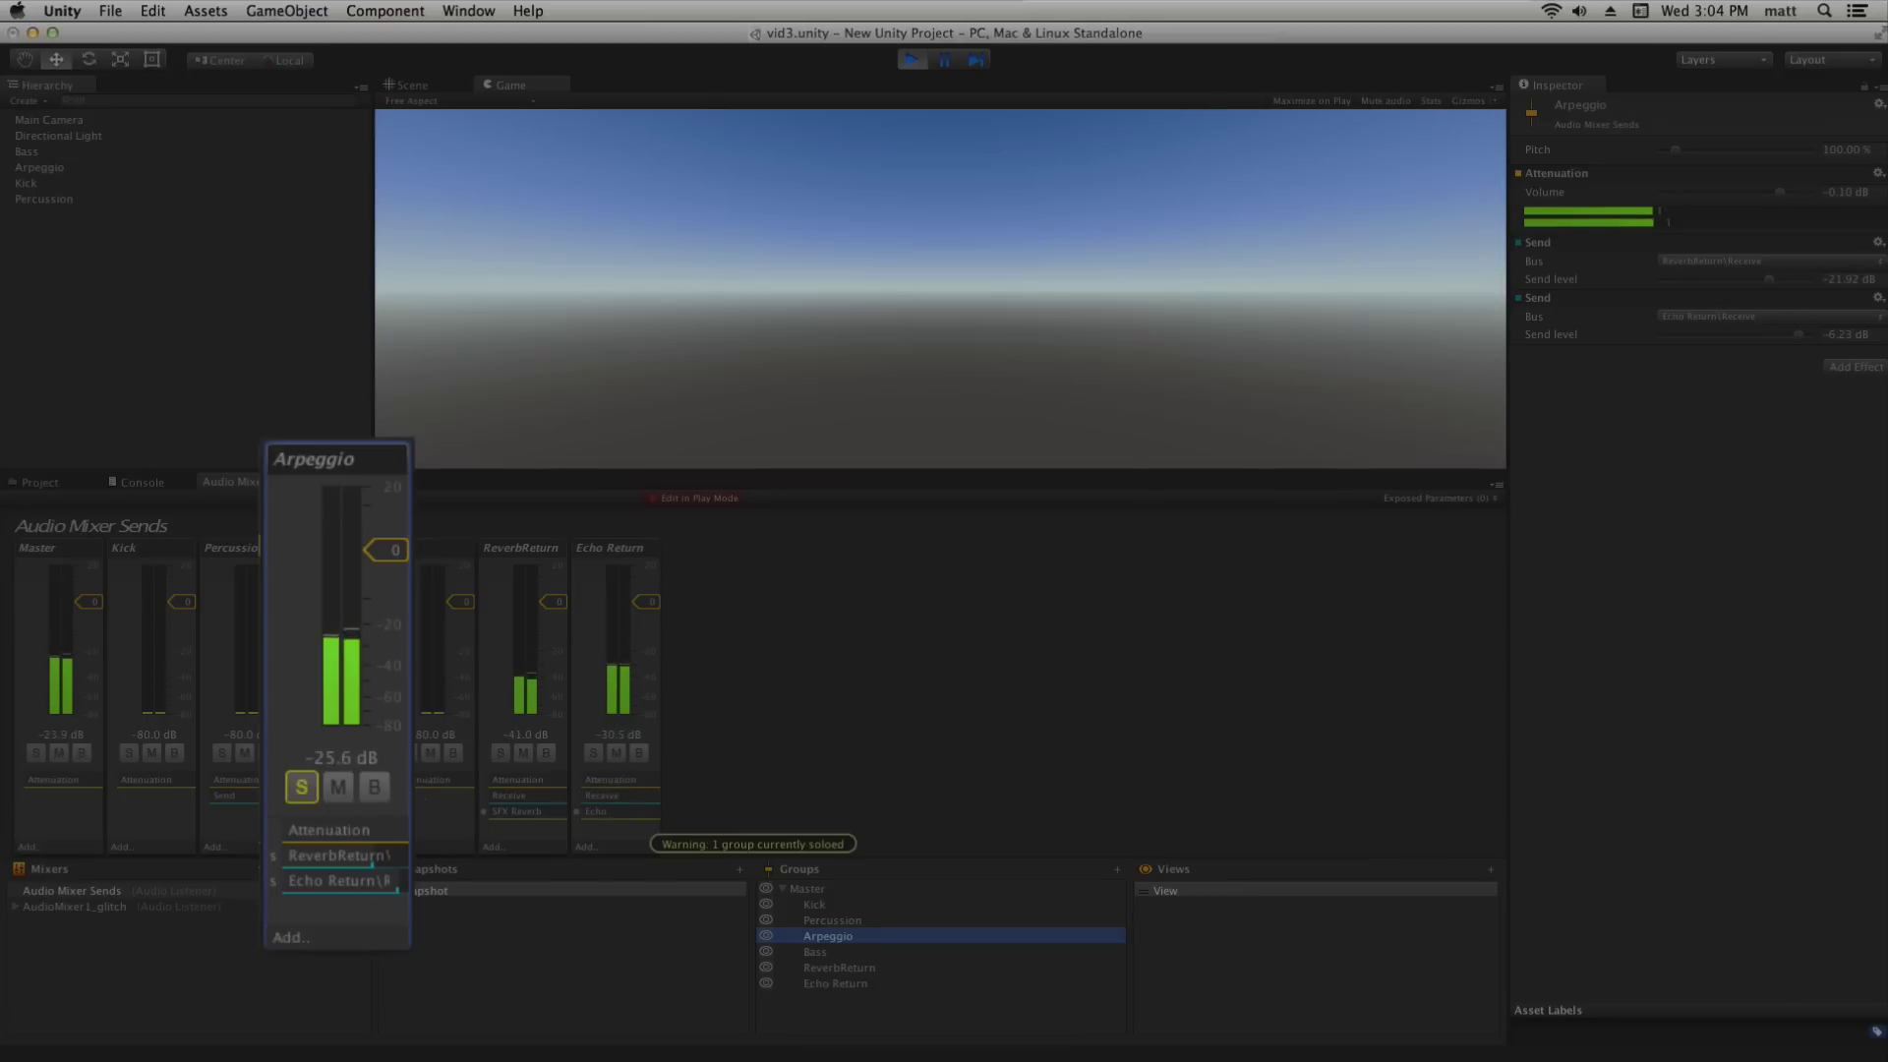
left_click(954, 61)
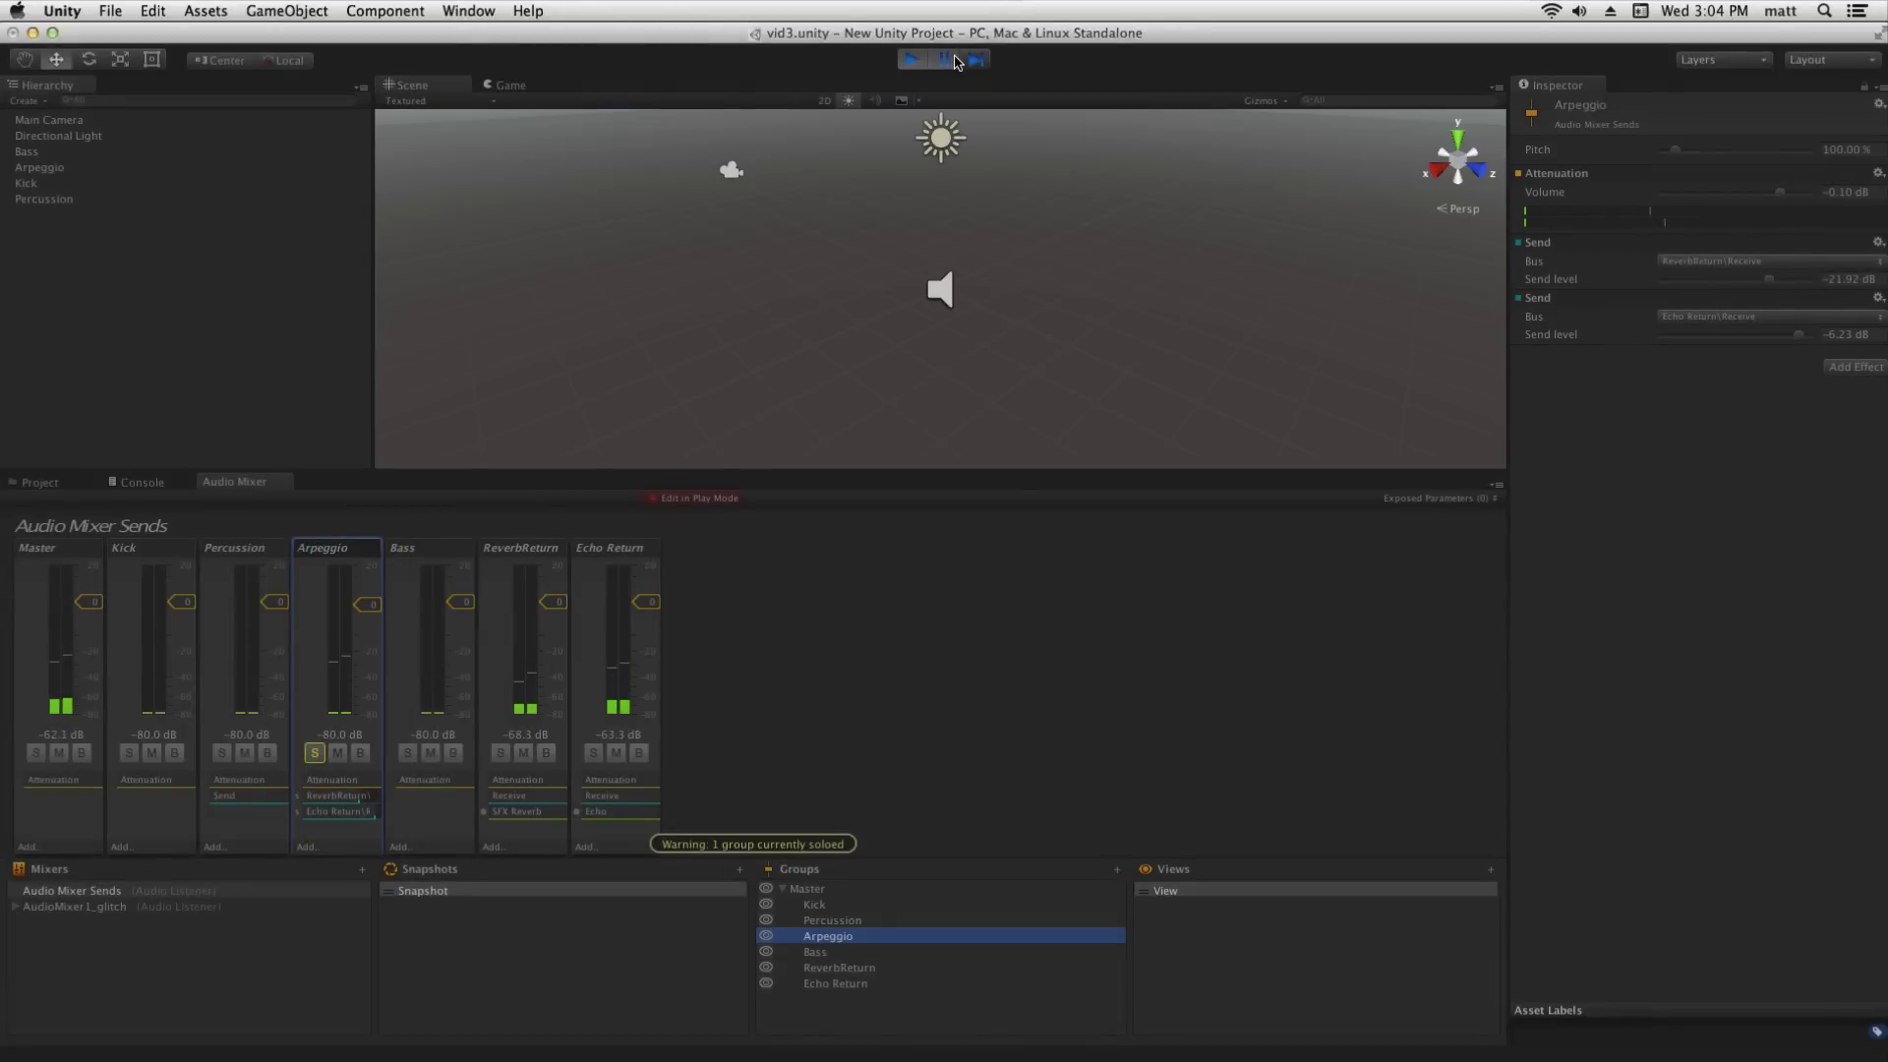